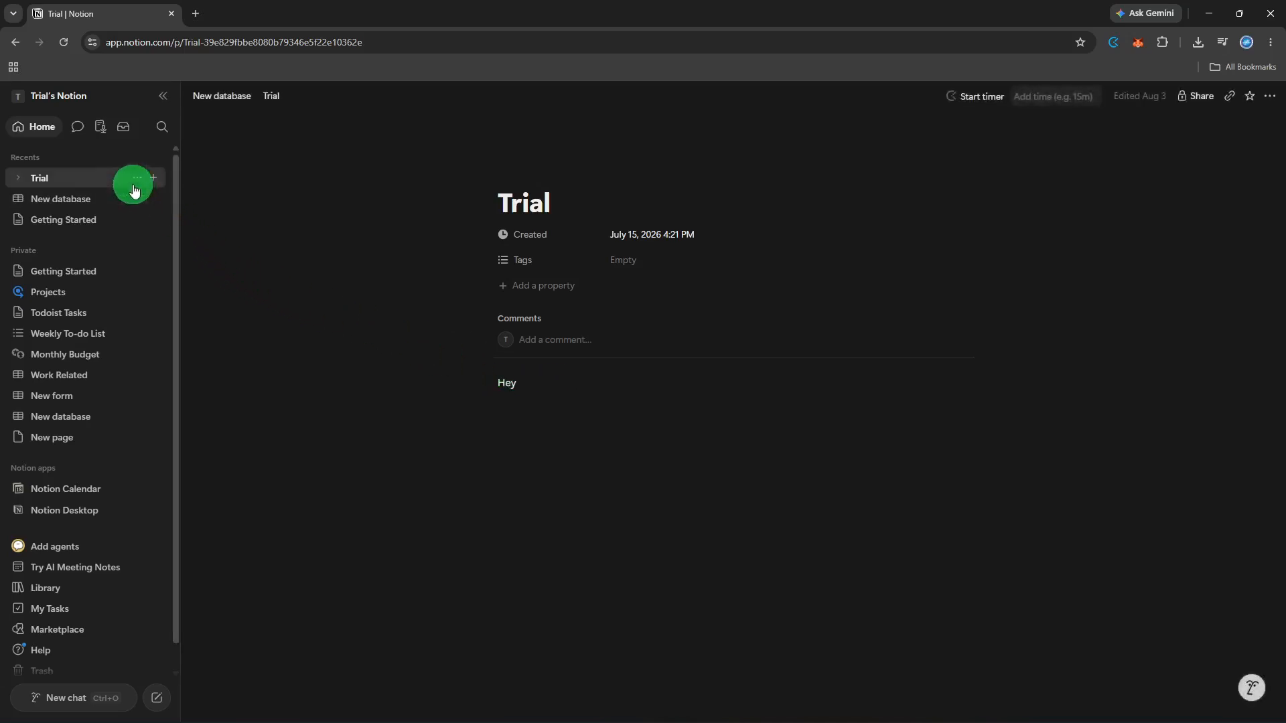
{"action": "right_click", "coordinate": [29, 126]}
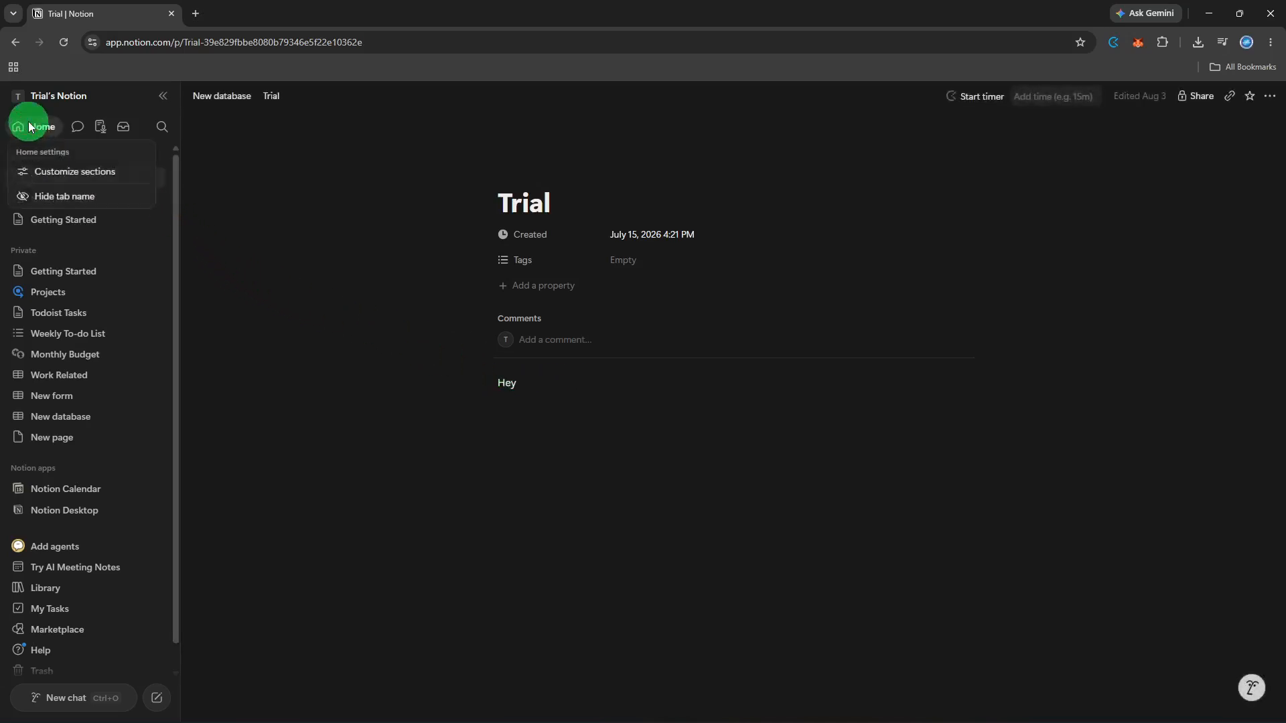
{"action": "left_click", "coordinate": [30, 125]}
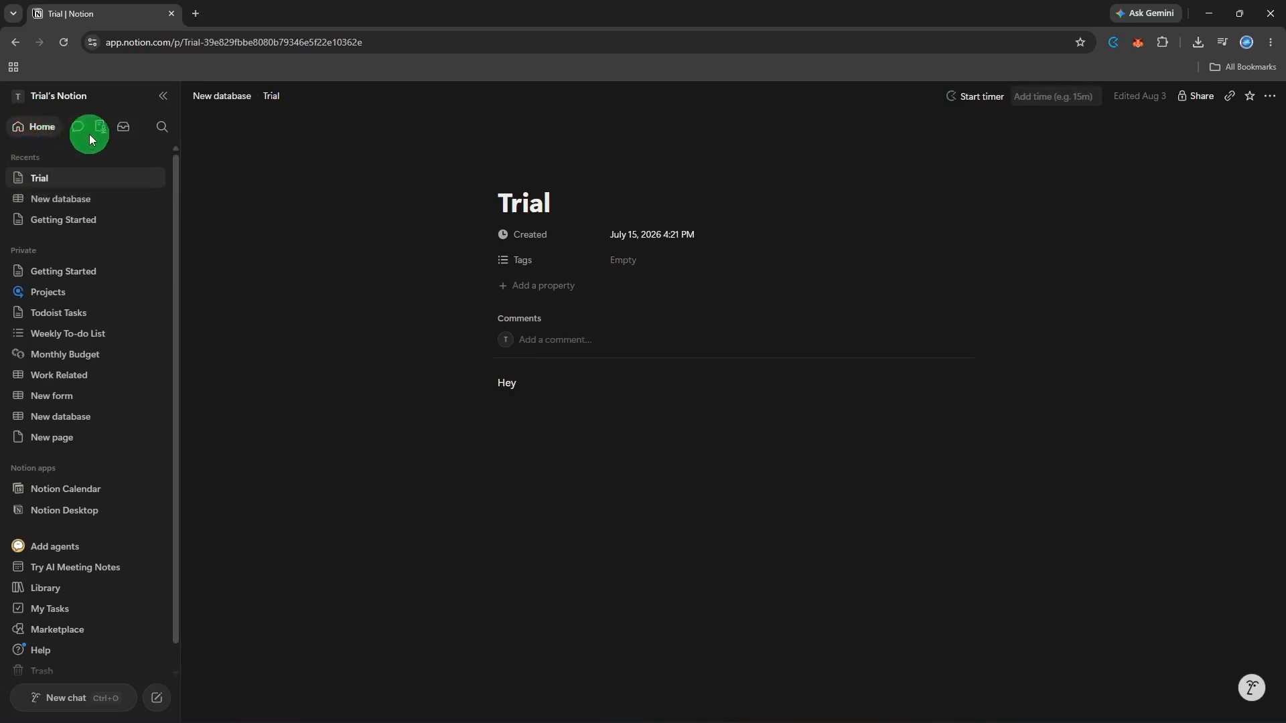
Search the workspace for "my first notion", clear the query and close the search.
{"action": "left_click", "coordinate": [154, 126]}
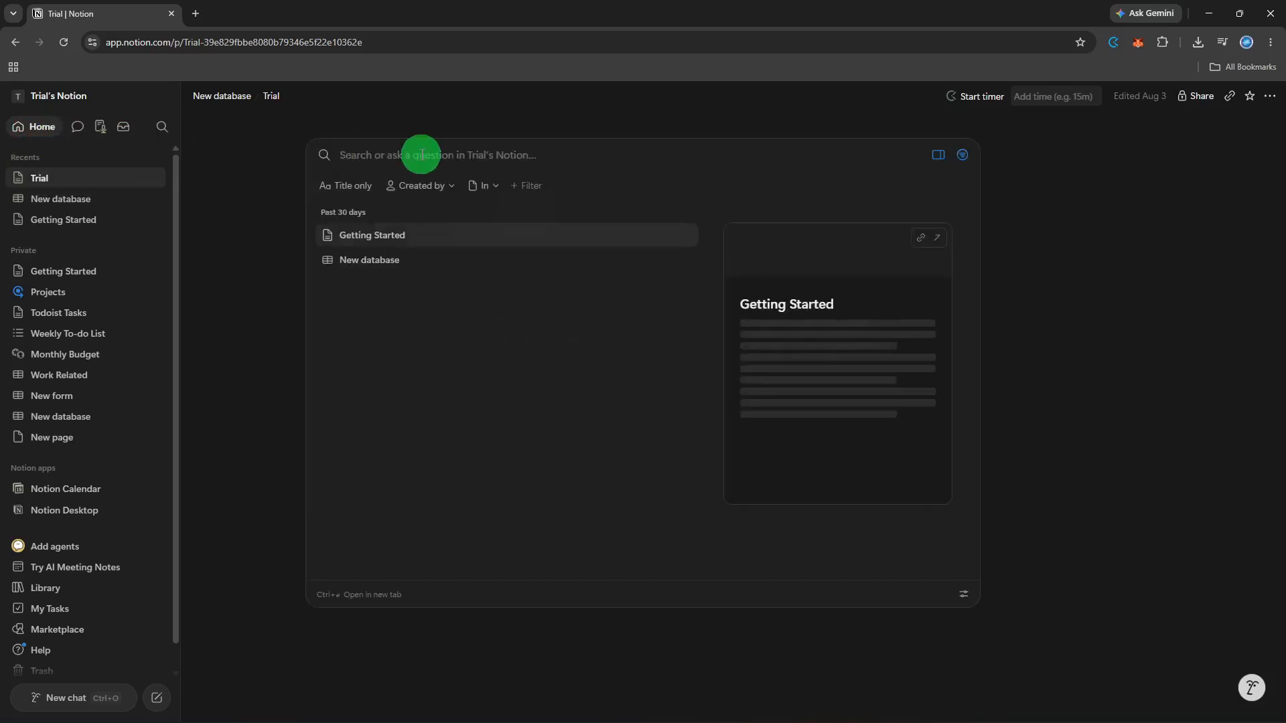
{"action": "type", "text": "my f"}
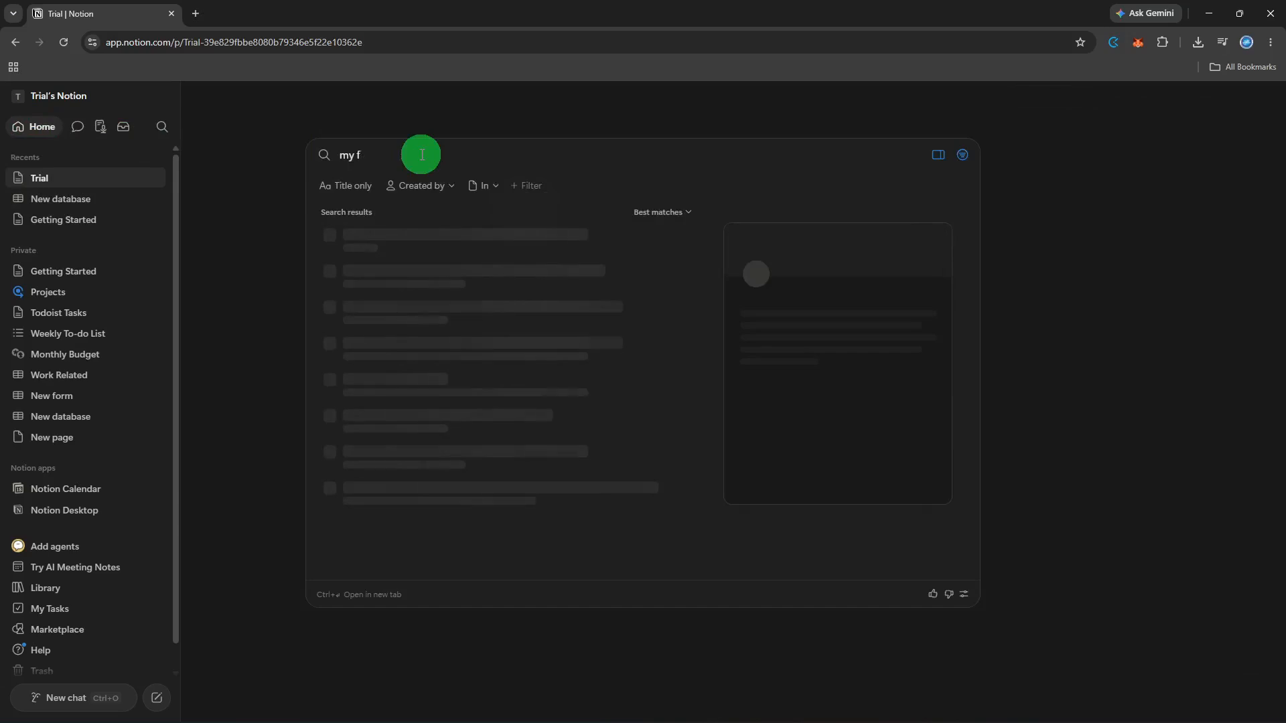
{"action": "type", "text": "irs"}
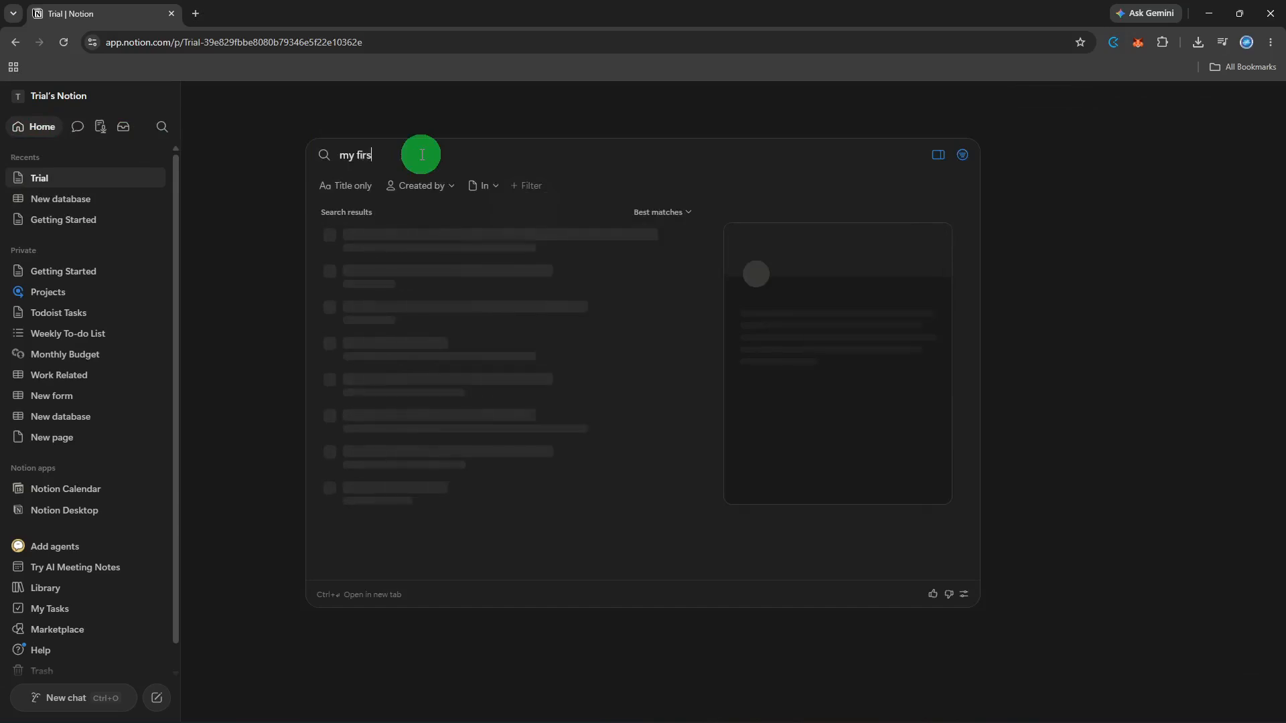
{"action": "type", "text": "t notion"}
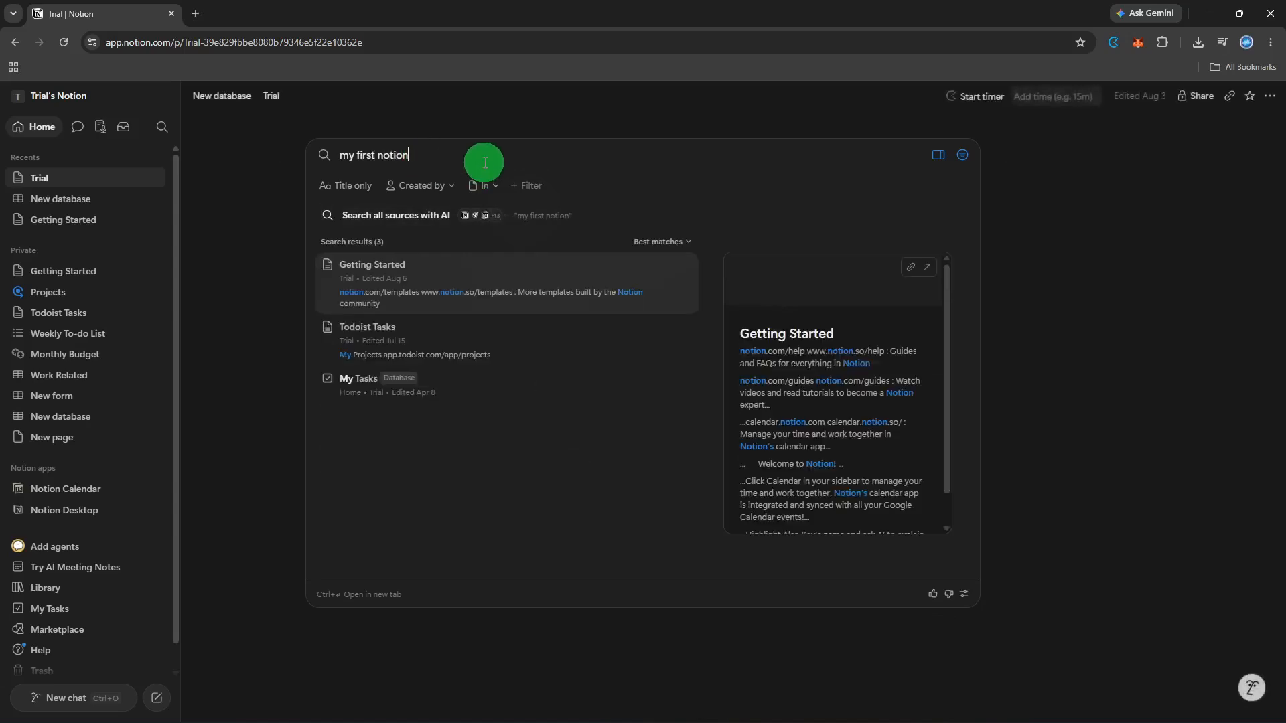
{"action": "key", "text": "ctrl+a"}
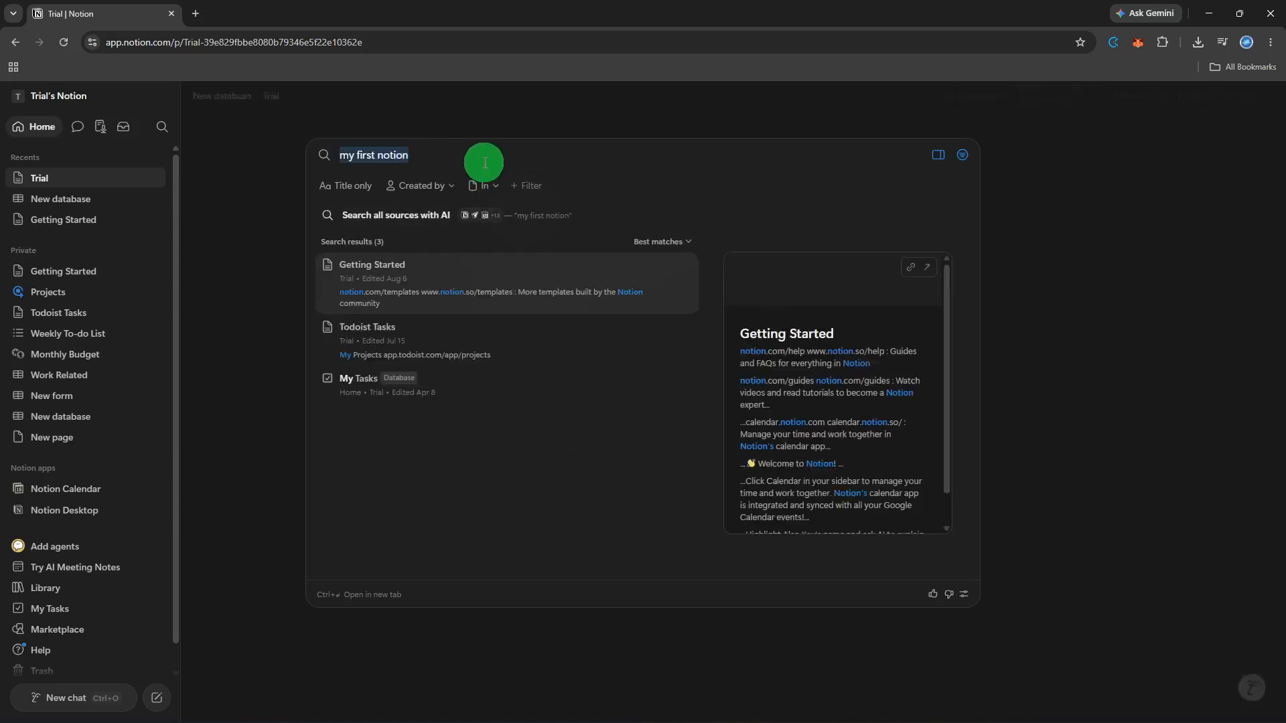
{"action": "key", "text": "BackSpace"}
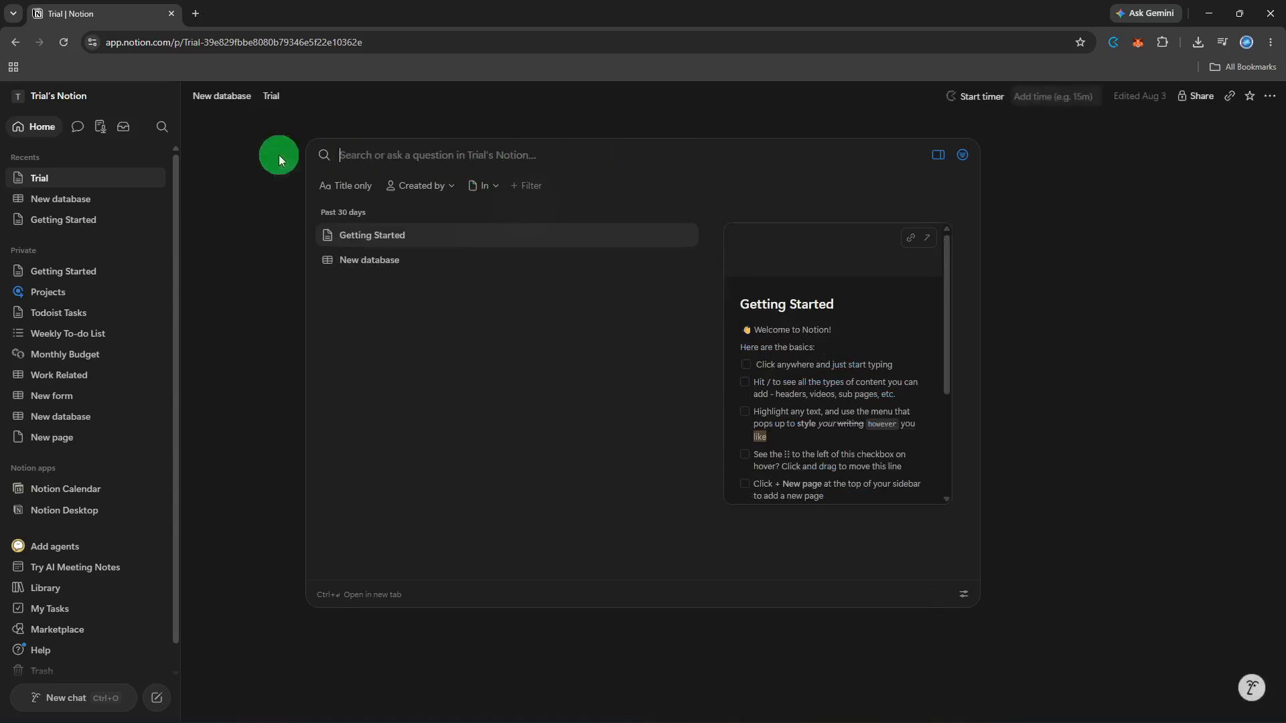
{"action": "left_click", "coordinate": [40, 128]}
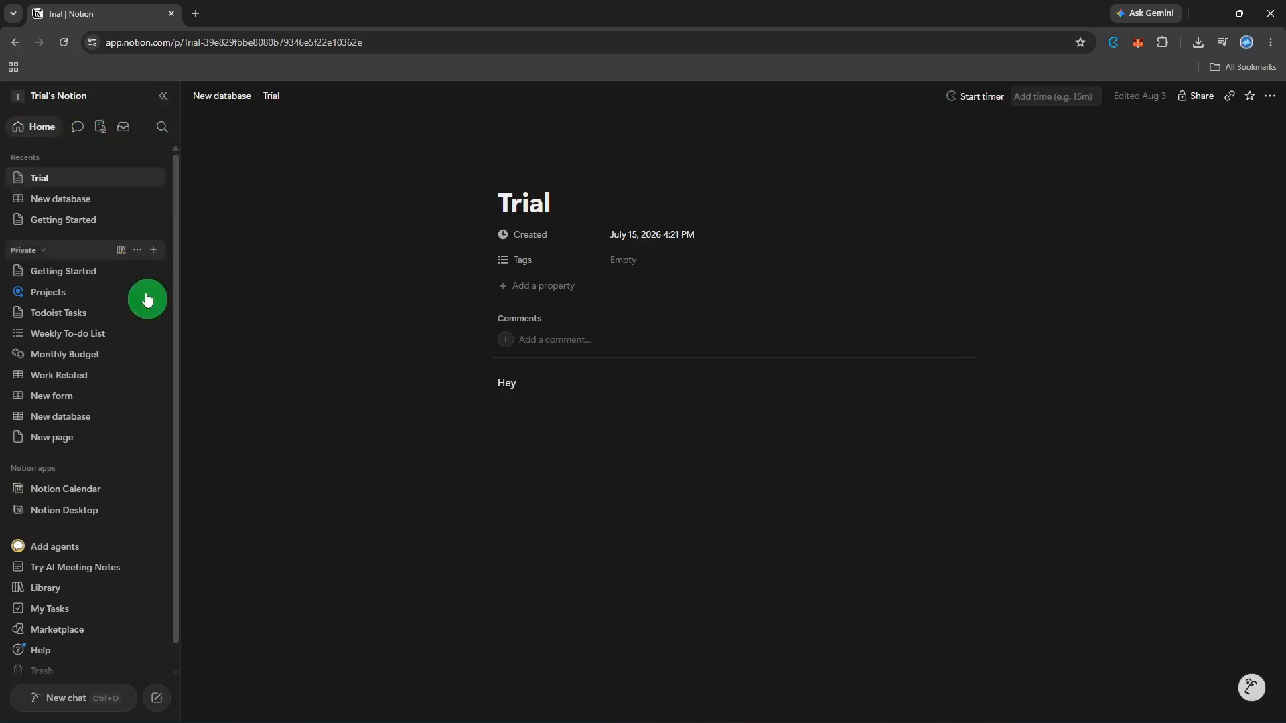
{"action": "scroll", "coordinate": [148, 299], "scroll_direction": "down", "scroll_amount": 1}
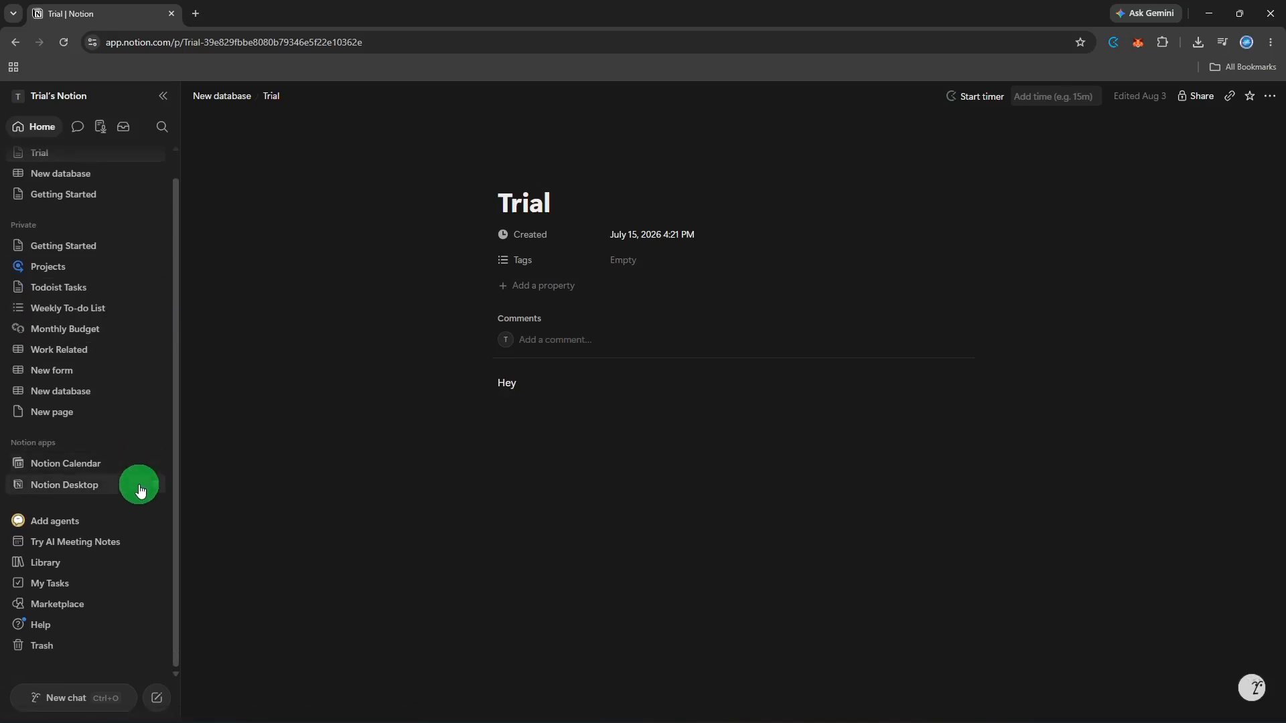
{"action": "left_click", "coordinate": [87, 97]}
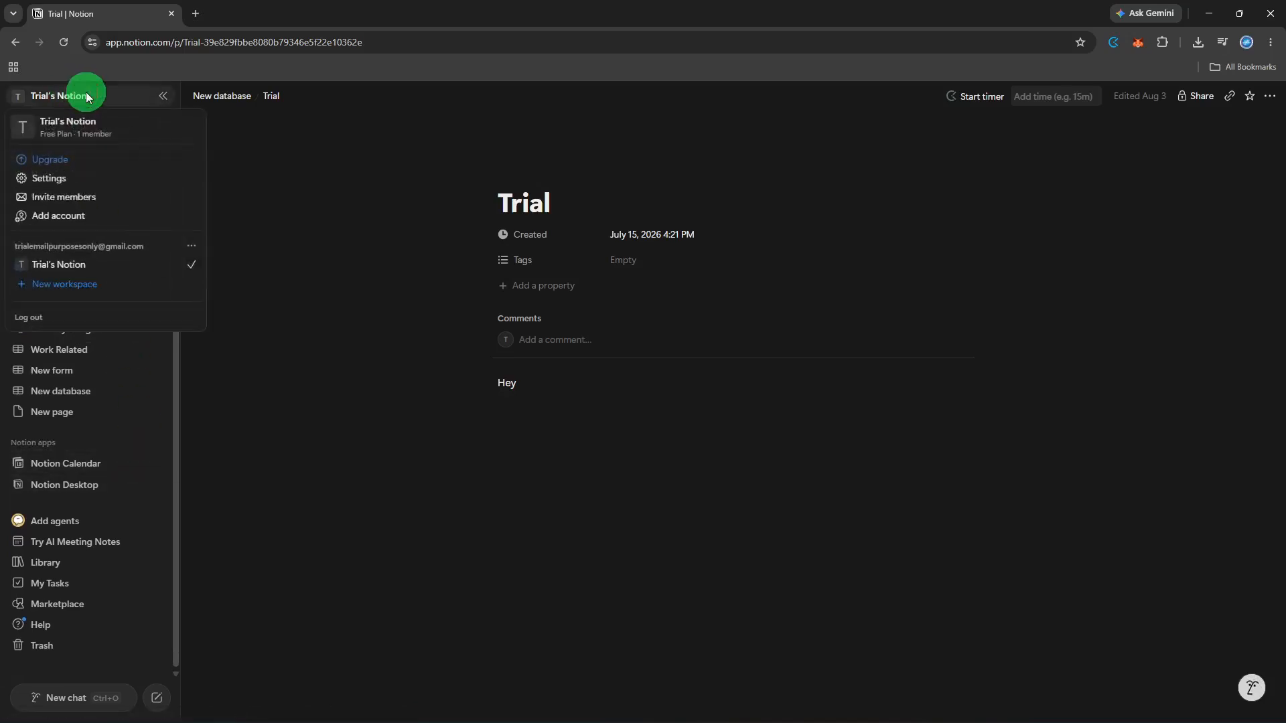
{"action": "left_click", "coordinate": [87, 97]}
{"action": "scroll", "coordinate": [89, 163], "scroll_direction": "up", "scroll_amount": 1}
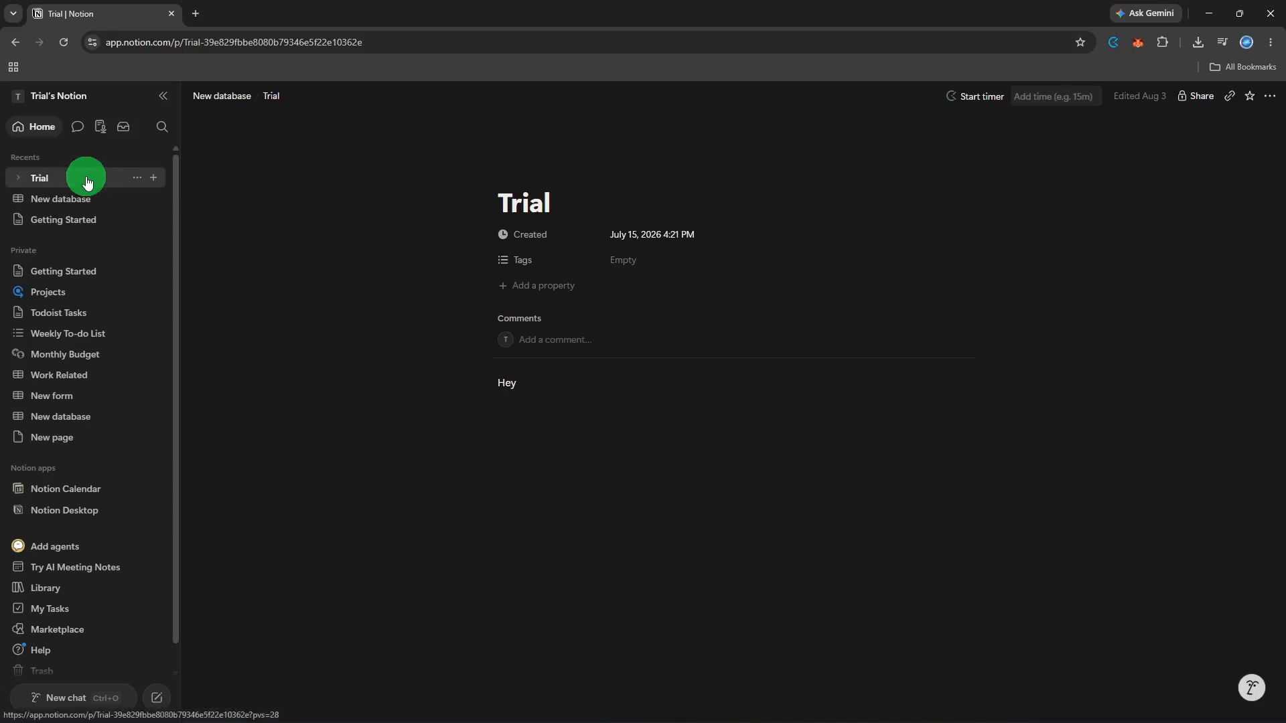
Add the recent page "Trial" to the favorites.
{"action": "left_click", "coordinate": [137, 177]}
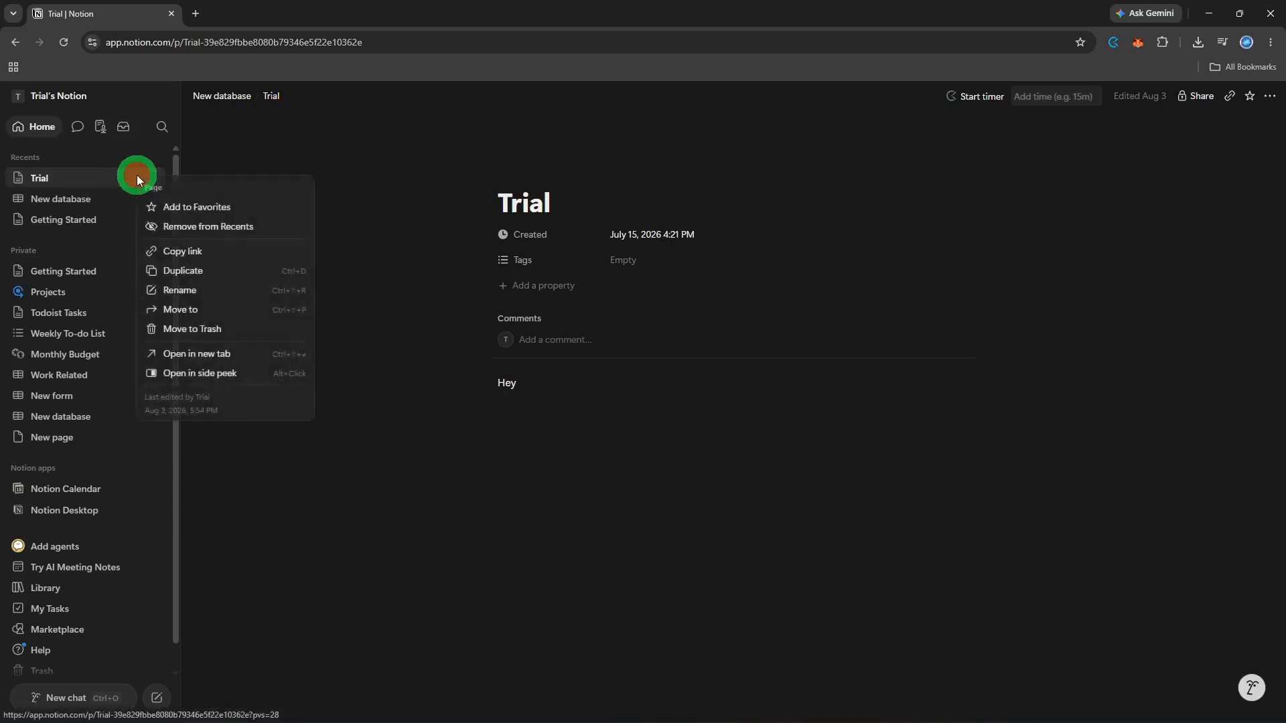
{"action": "left_click", "coordinate": [159, 205]}
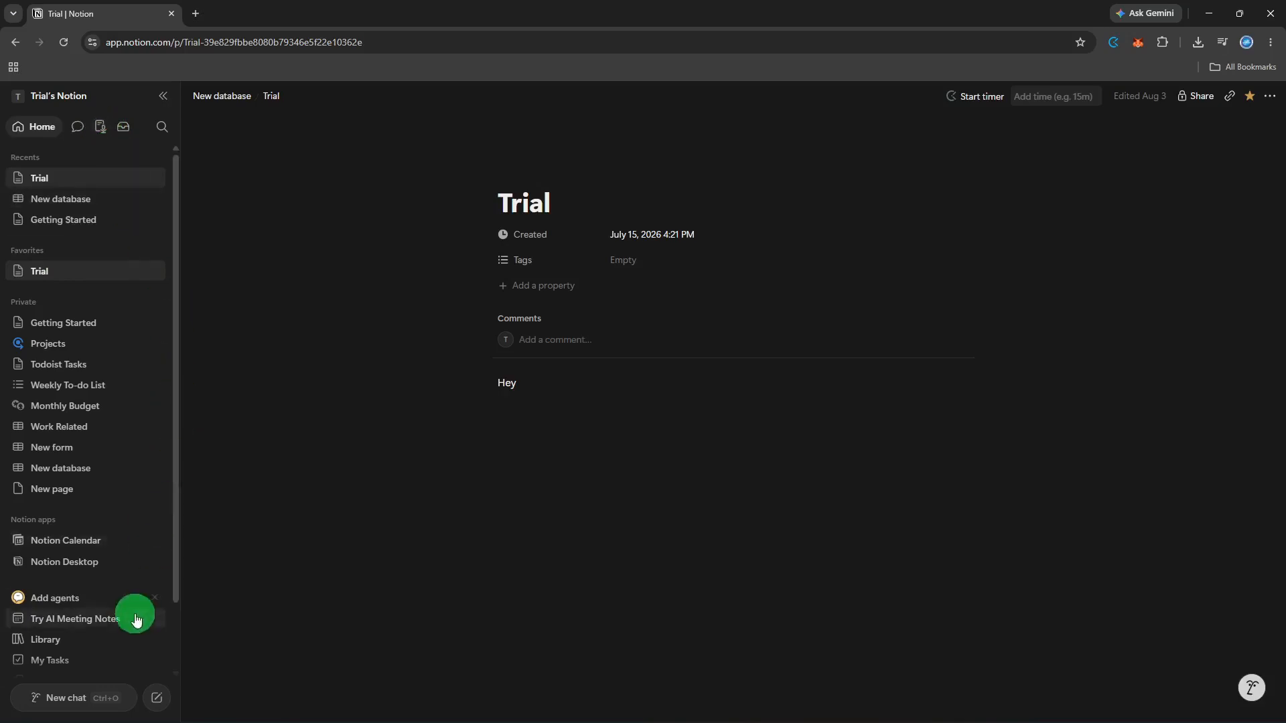
Create a new private page titled "My First Notion Note".
{"action": "left_click", "coordinate": [151, 700]}
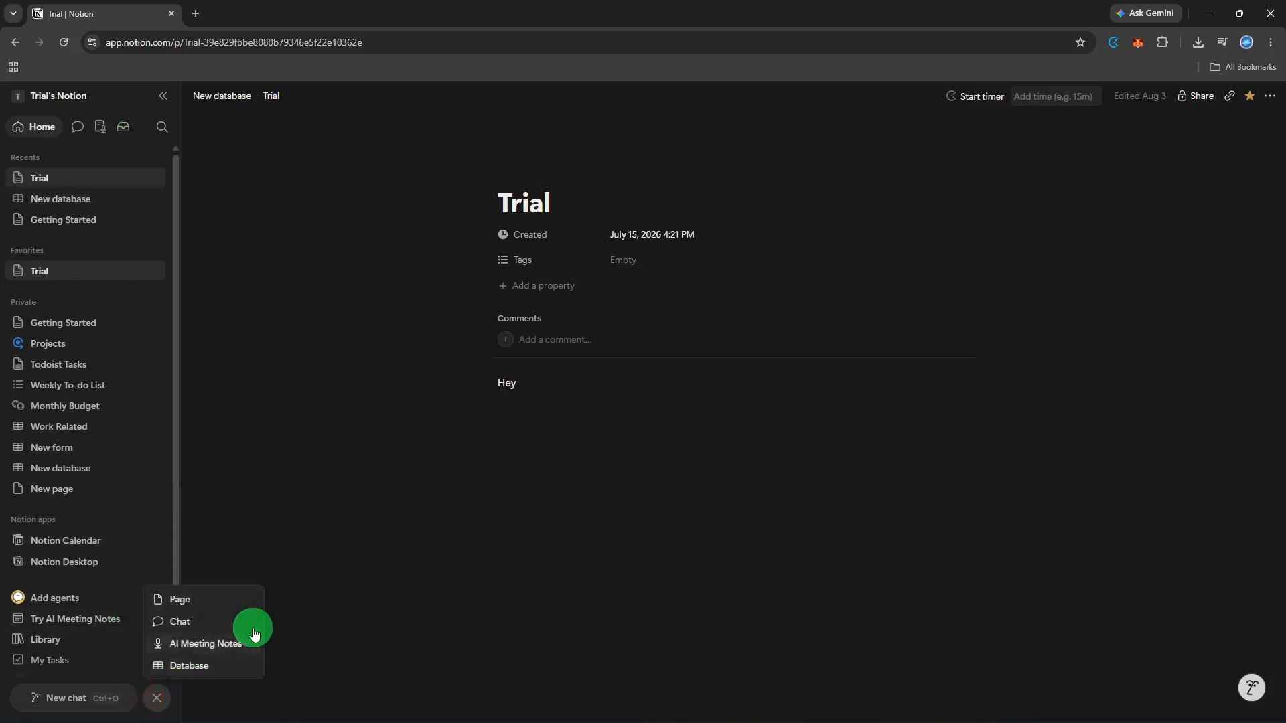
{"action": "left_click", "coordinate": [207, 605]}
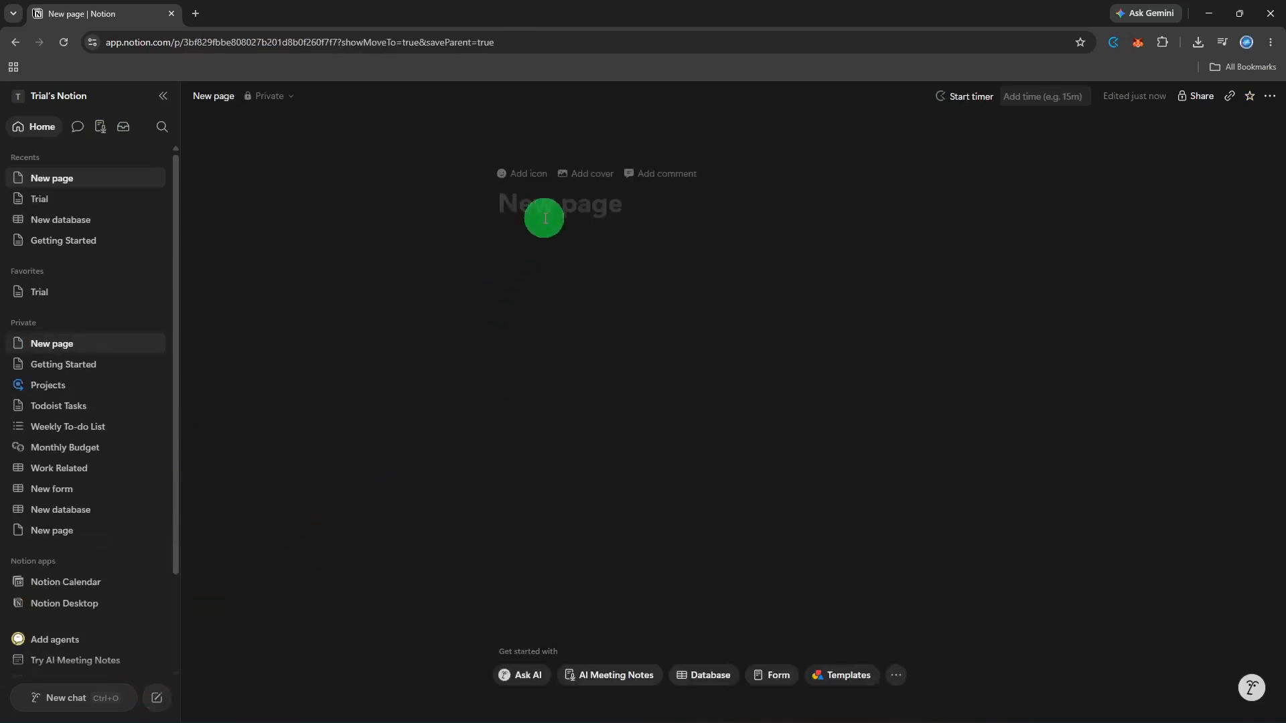
{"action": "type", "text": "My Fi"}
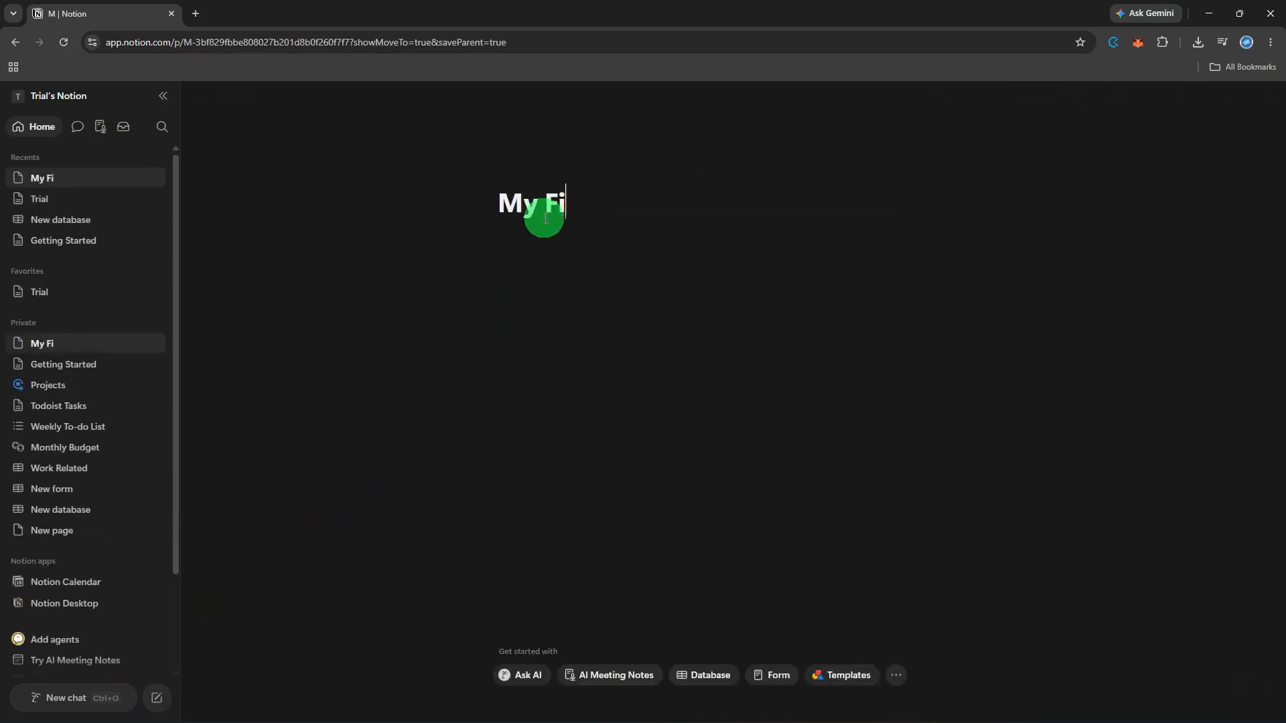
{"action": "type", "text": "rst Not"}
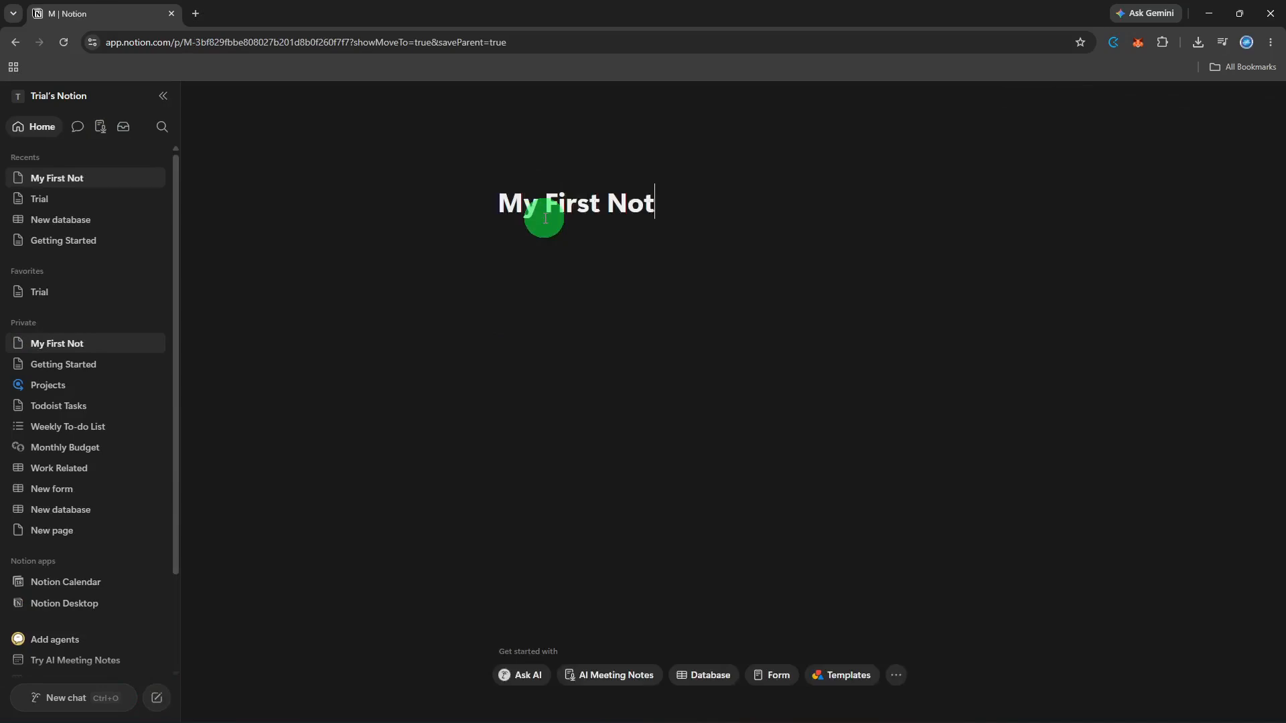
{"action": "type", "text": "ion Note"}
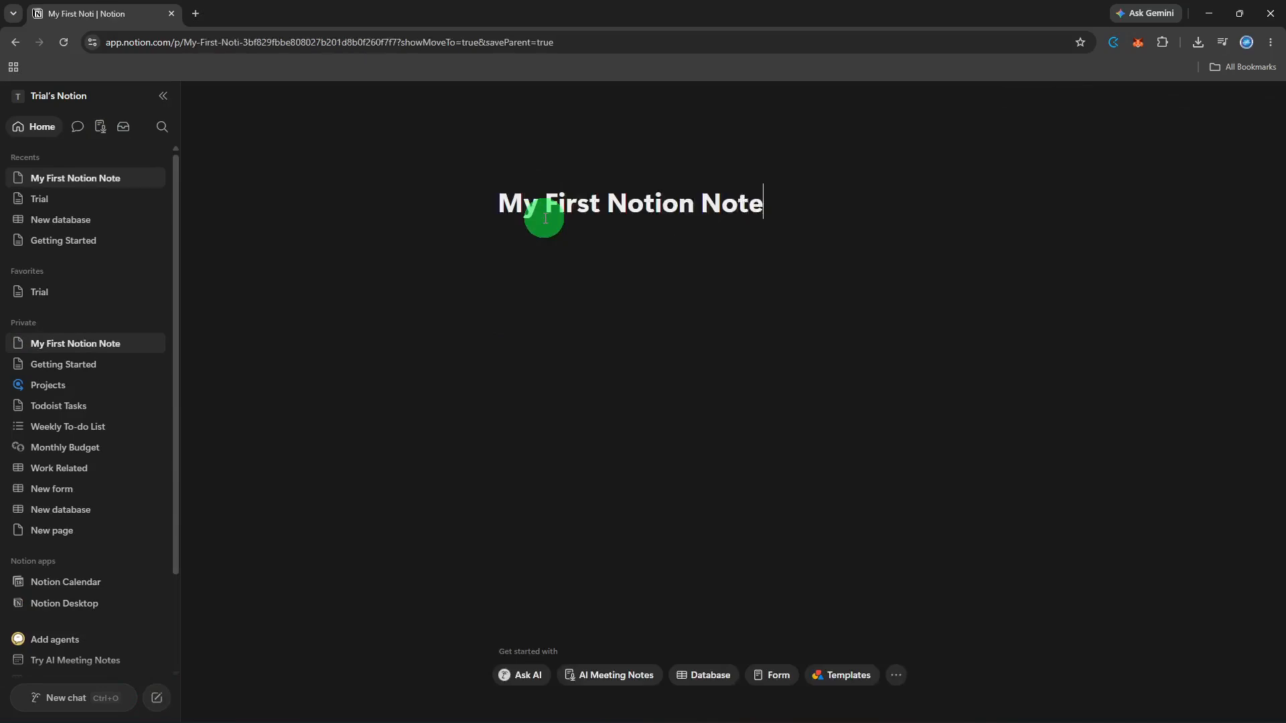
{"action": "key", "text": "Return"}
Write three body lines: "This is my first note in Notion", "I can use notion" and "Things I want to learn".
{"action": "type", "text": "This is "}
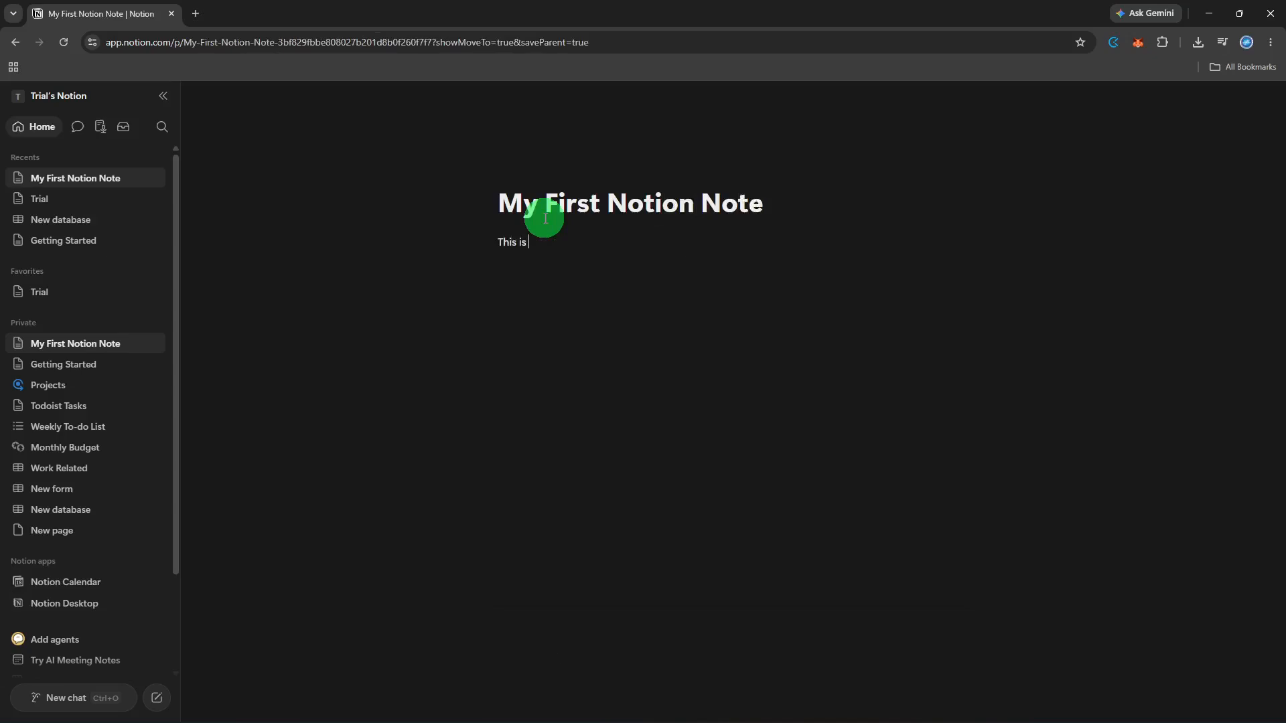
{"action": "type", "text": "my first note in Notion"}
{"action": "key", "text": "Return"}
{"action": "type", "text": "Ic"}
{"action": "type", "text": " can use n"}
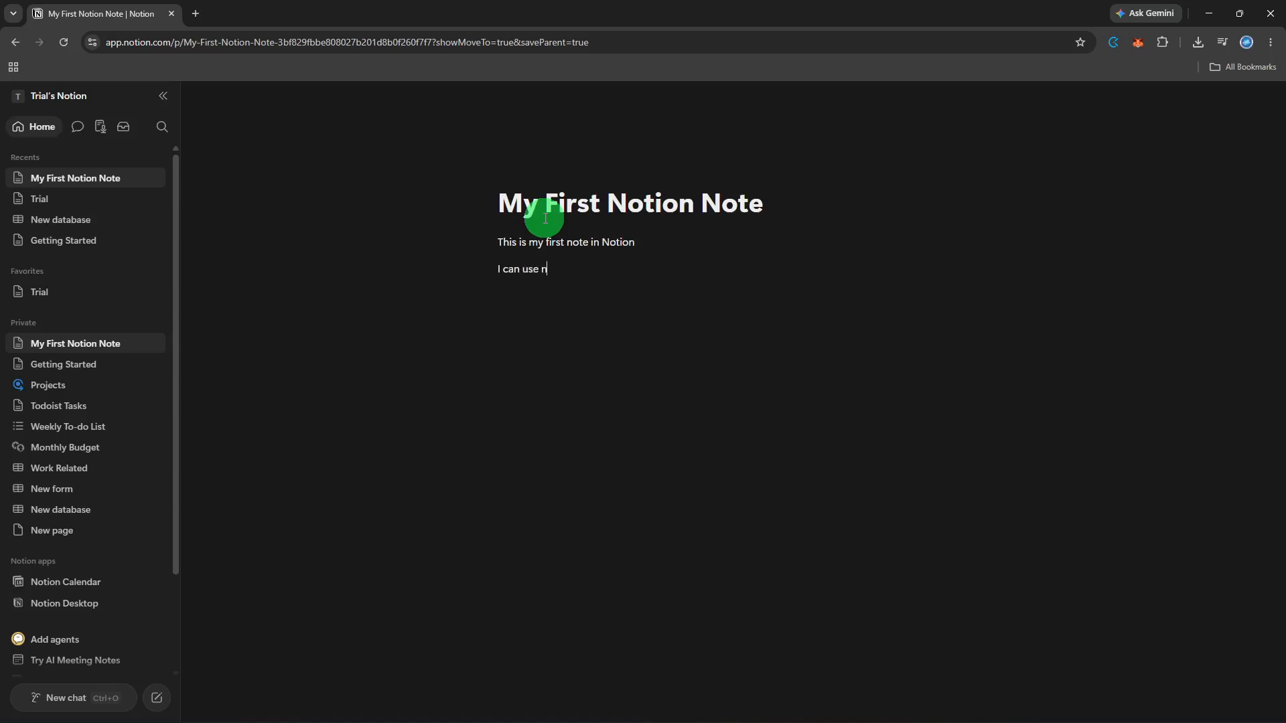
{"action": "key", "text": "Return"}
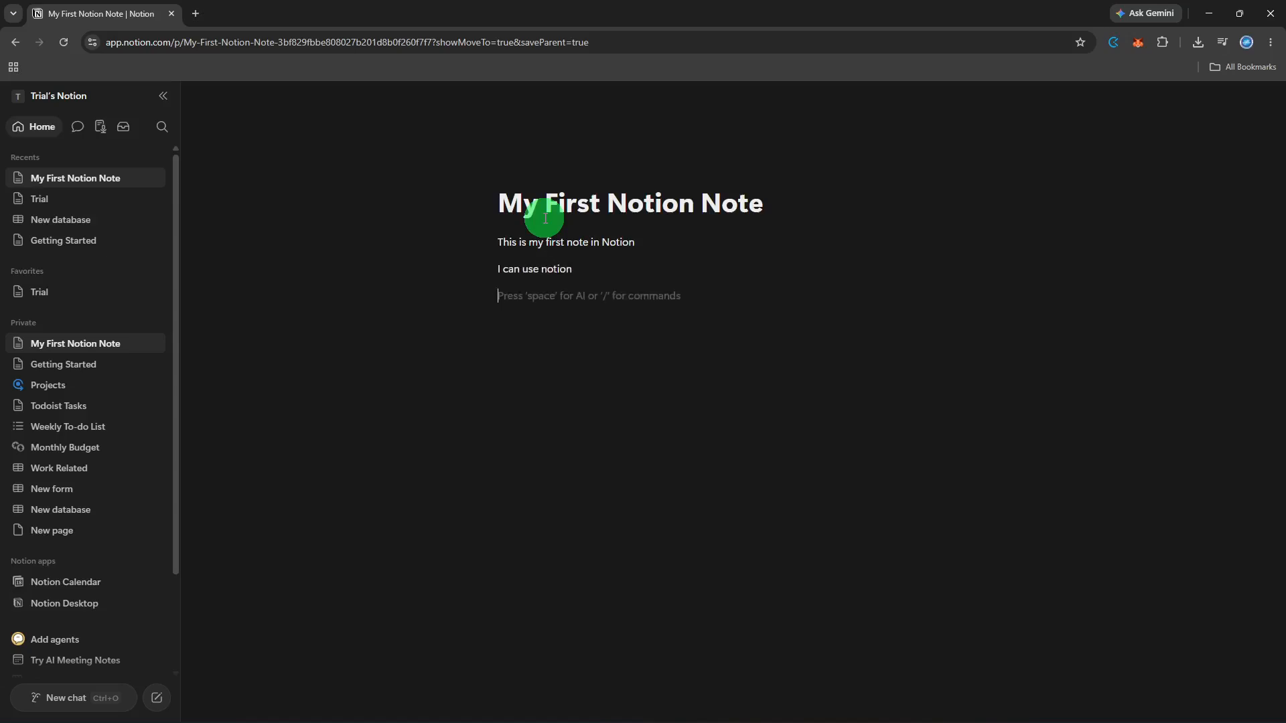
{"action": "type", "text": "T"}
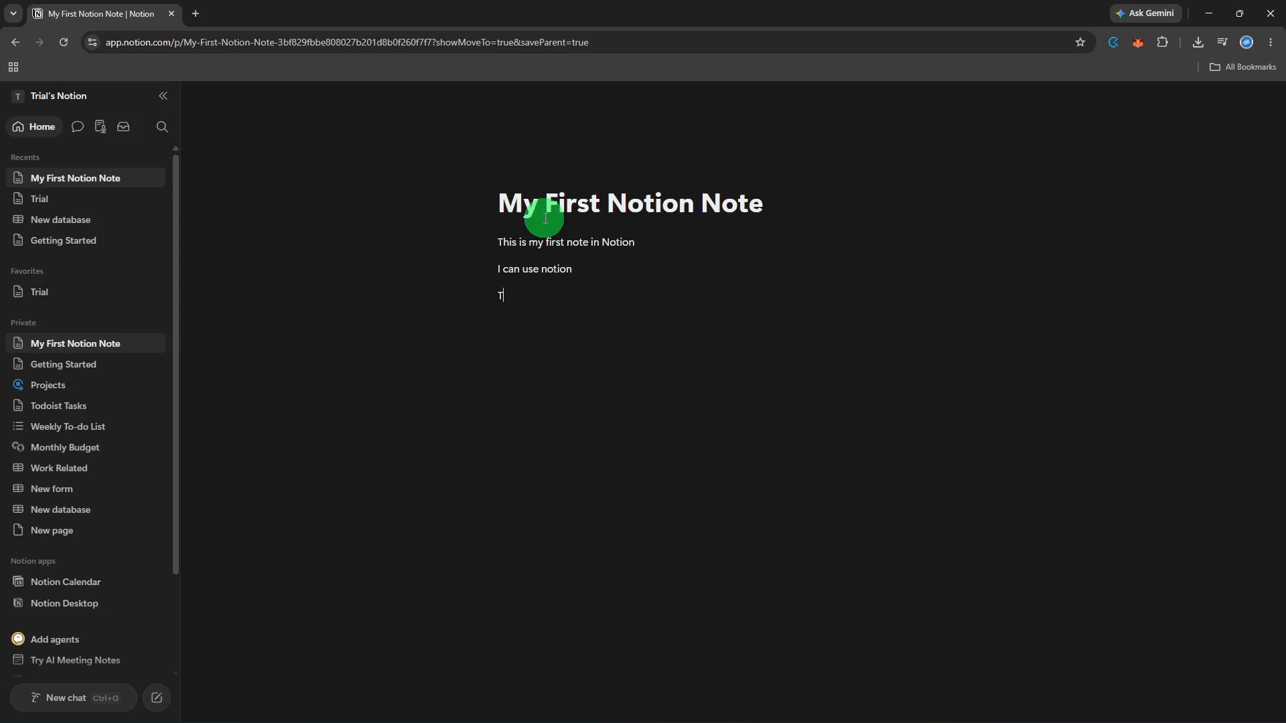
{"action": "type", "text": "hings I want to learn"}
{"action": "left_click_drag", "start_coordinate": [489, 295], "coordinate": [596, 297]}
{"action": "triple_click", "coordinate": [582, 296]}
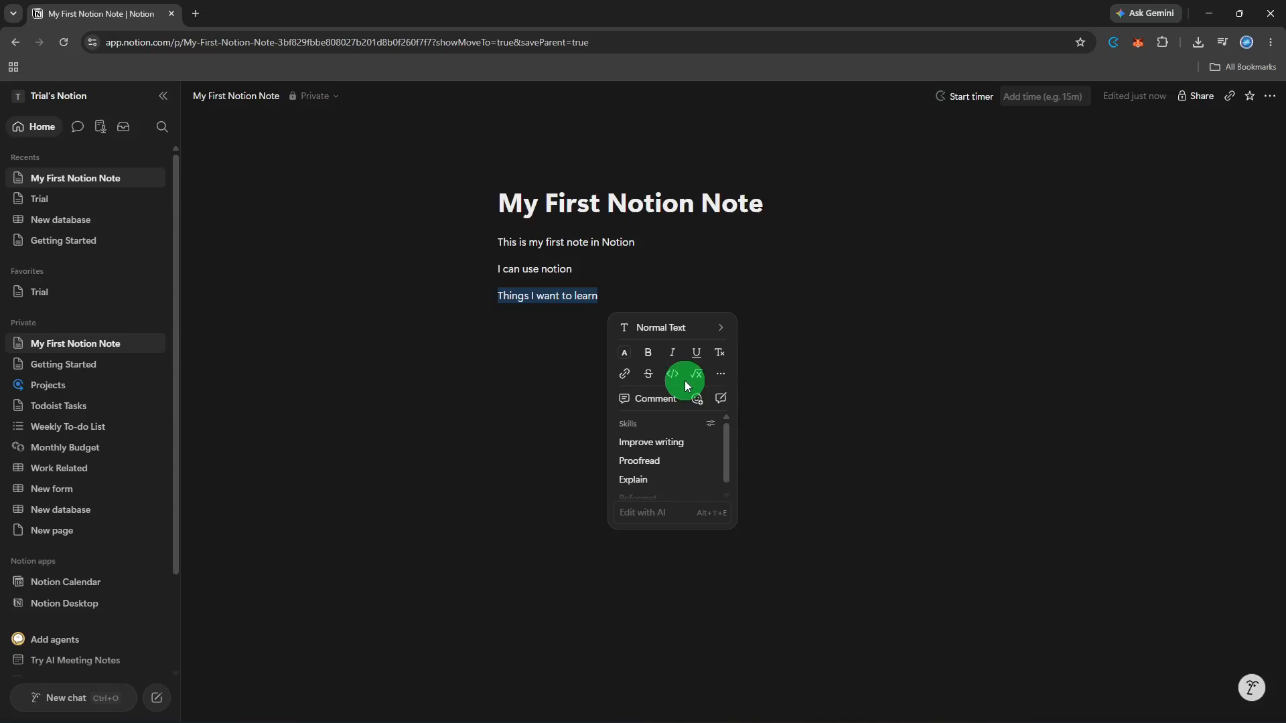
{"action": "scroll", "coordinate": [685, 432], "scroll_direction": "down", "scroll_amount": 1}
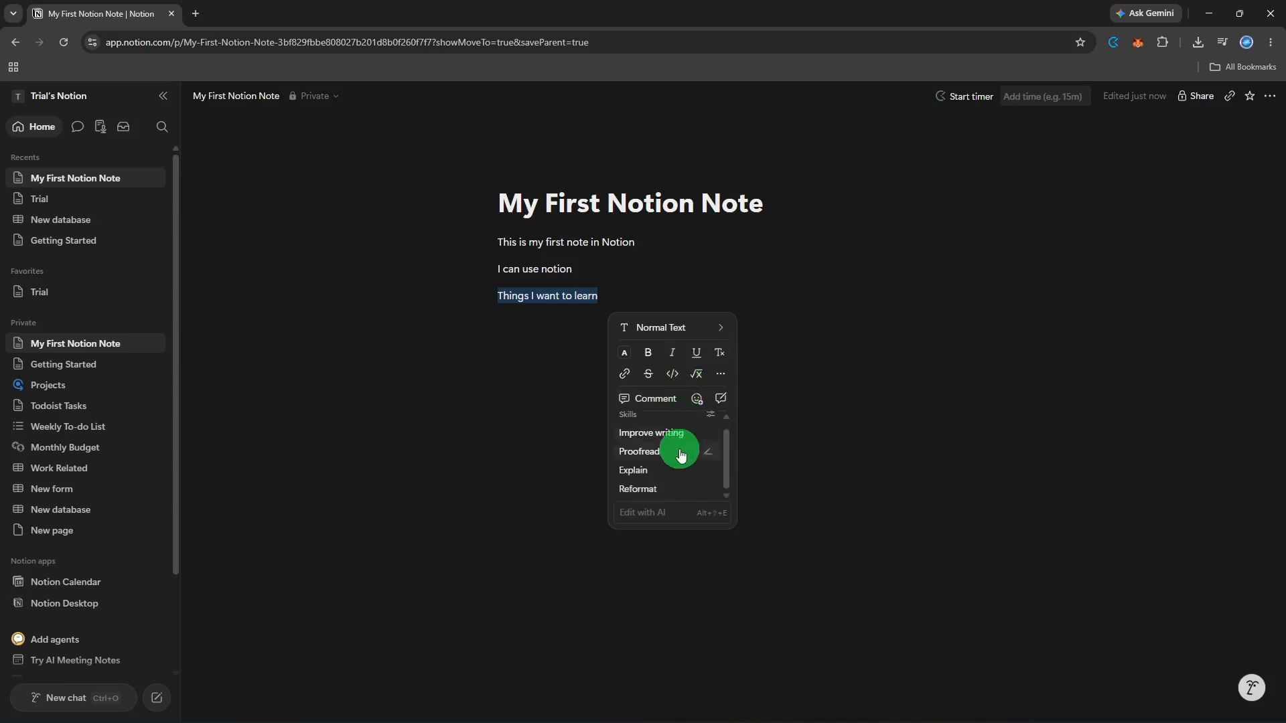
{"action": "left_click", "coordinate": [721, 328]}
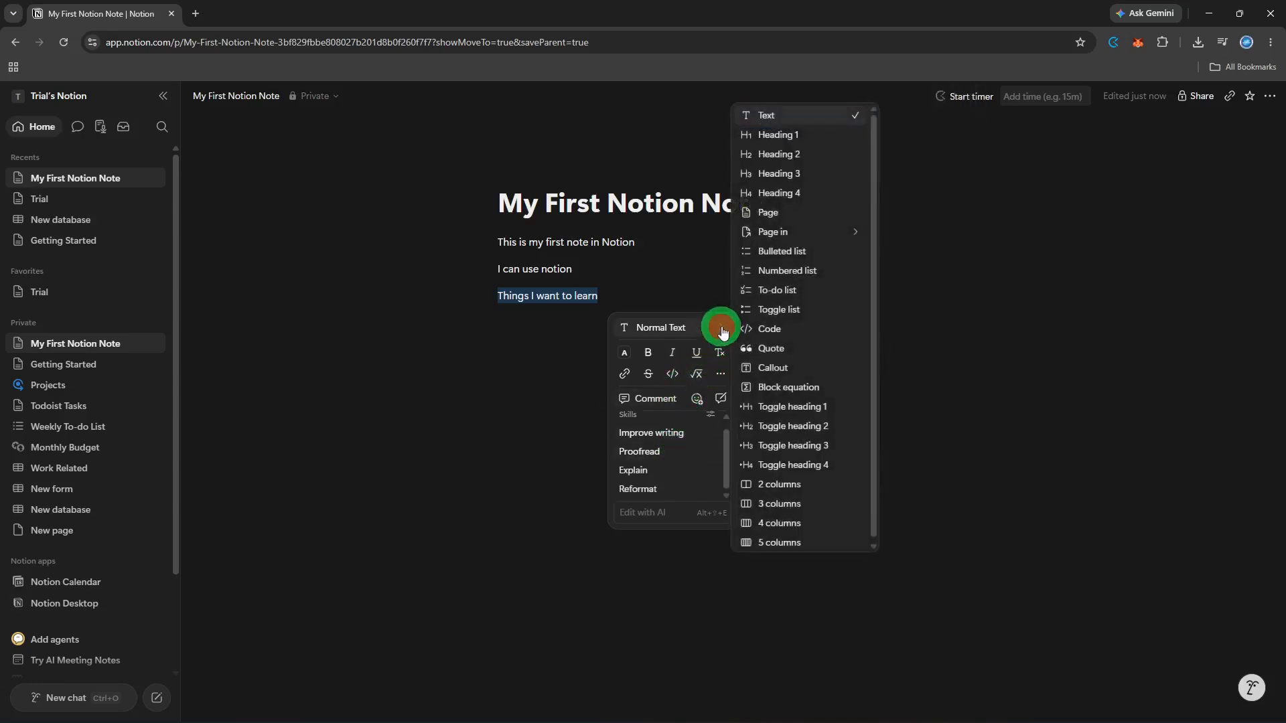
{"action": "left_click", "coordinate": [550, 306]}
Add the lines "Project Management", "Task" and "To Do:" below "Things I want to learn".
{"action": "left_click", "coordinate": [634, 297]}
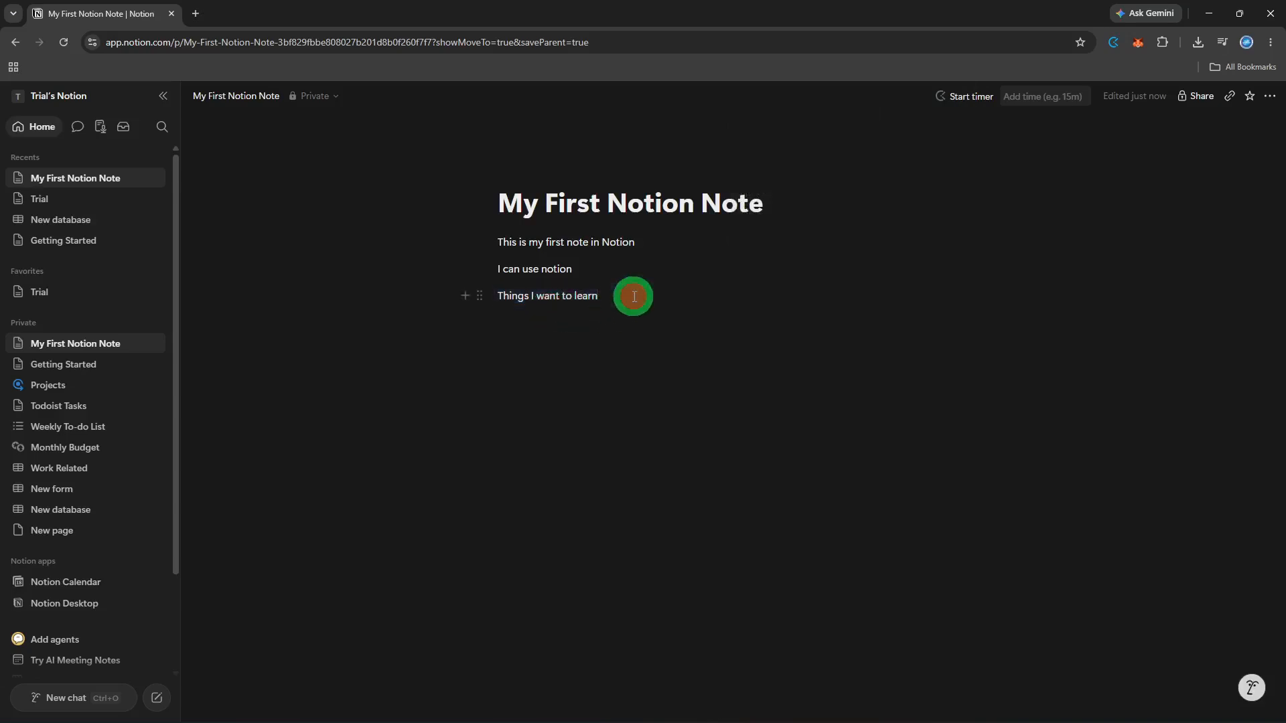
{"action": "key", "text": "Return"}
{"action": "type", "text": "Projec"}
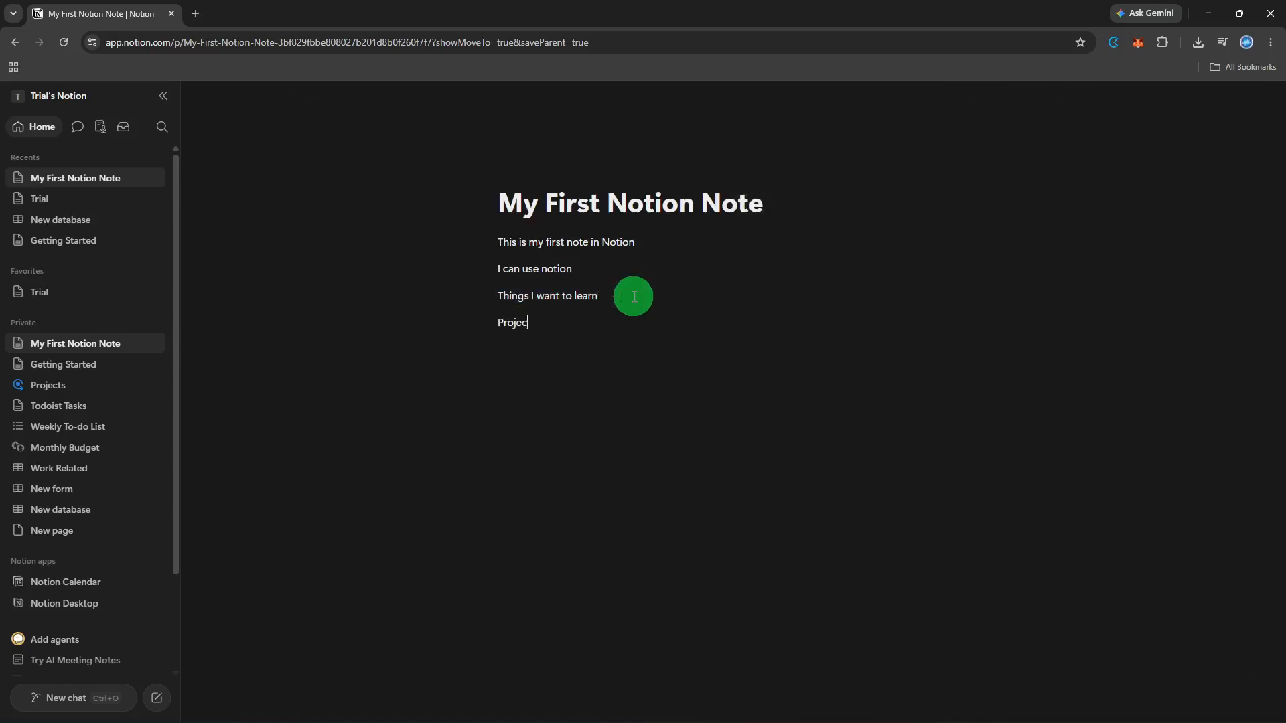
{"action": "type", "text": "t Management"}
{"action": "key", "text": "Return"}
{"action": "type", "text": "Task"}
{"action": "key", "text": "Return"}
{"action": "type", "text": "To Do:"}
{"action": "key", "text": "Return"}
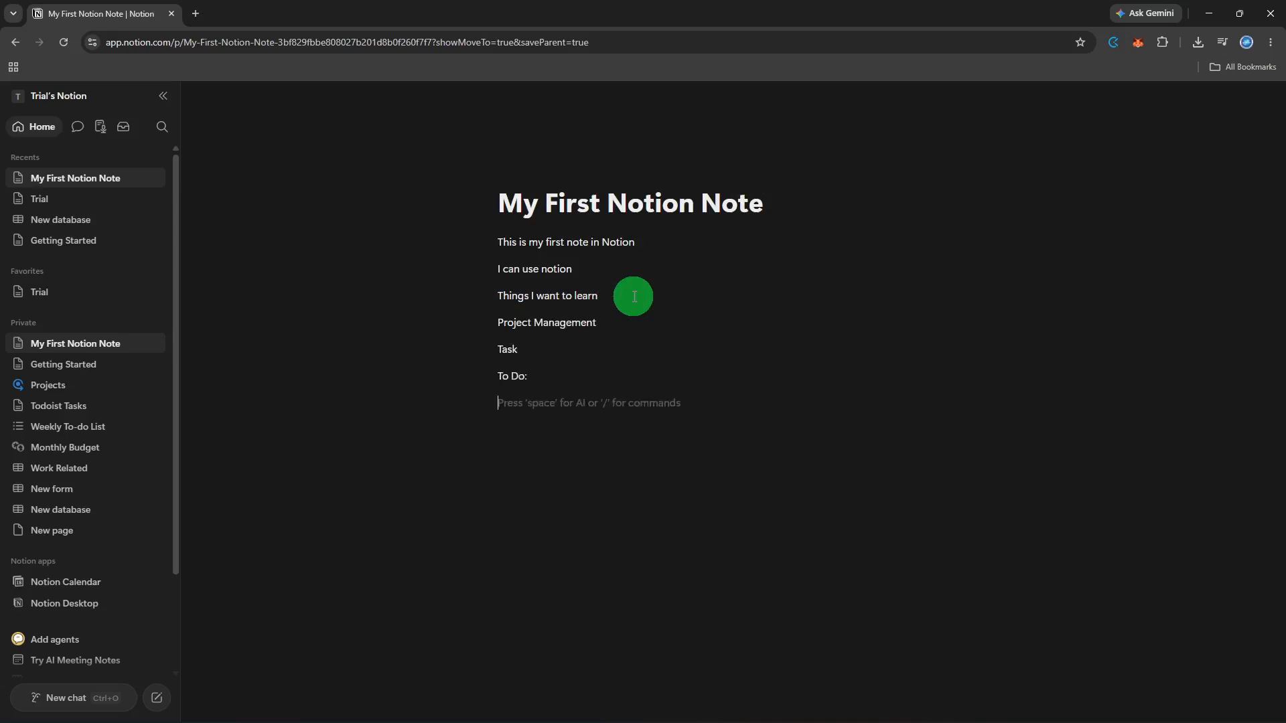
Write "Practice my writing" and "Create a weekly planner" as separate lines under "To Do:".
{"action": "type", "text": "--"}
{"action": "key", "text": "BackSpace"}
{"action": "type", "text": "Pra"}
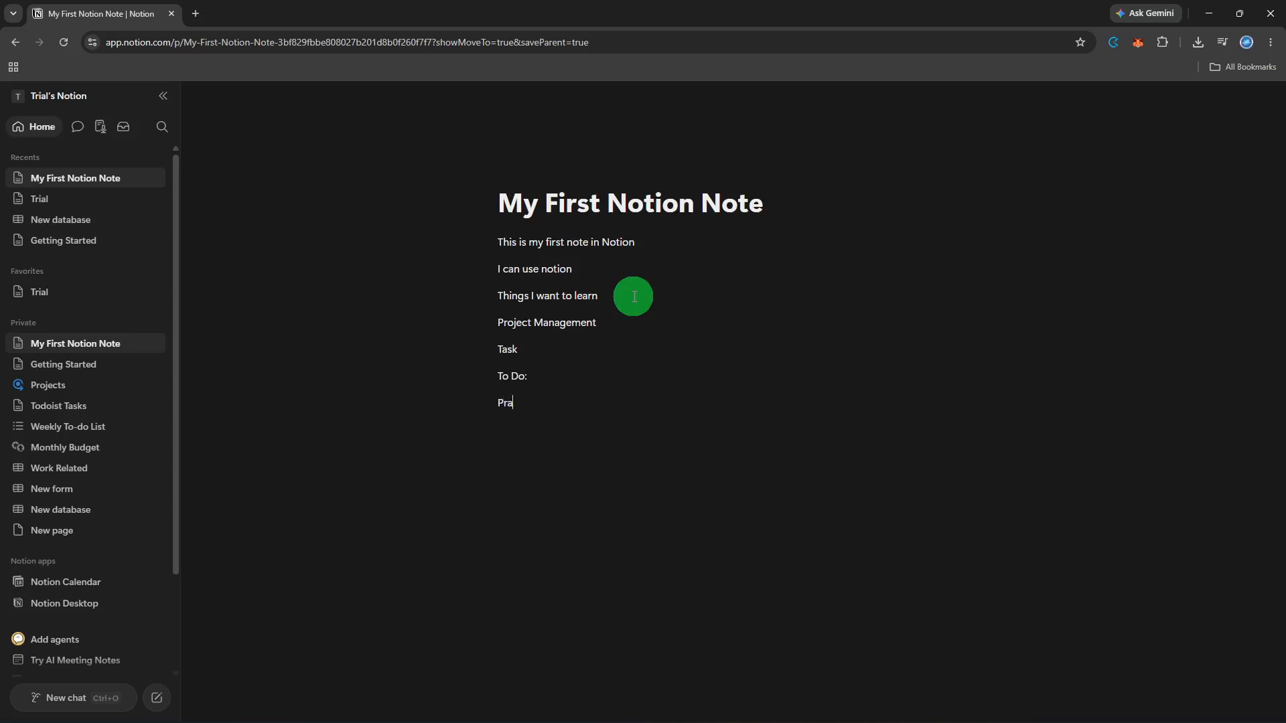
{"action": "type", "text": "ctice m"}
{"action": "type", "text": "y writyi"}
{"action": "type", "text": "ng"}
{"action": "key", "text": "Return"}
{"action": "type", "text": "Create a weekly"}
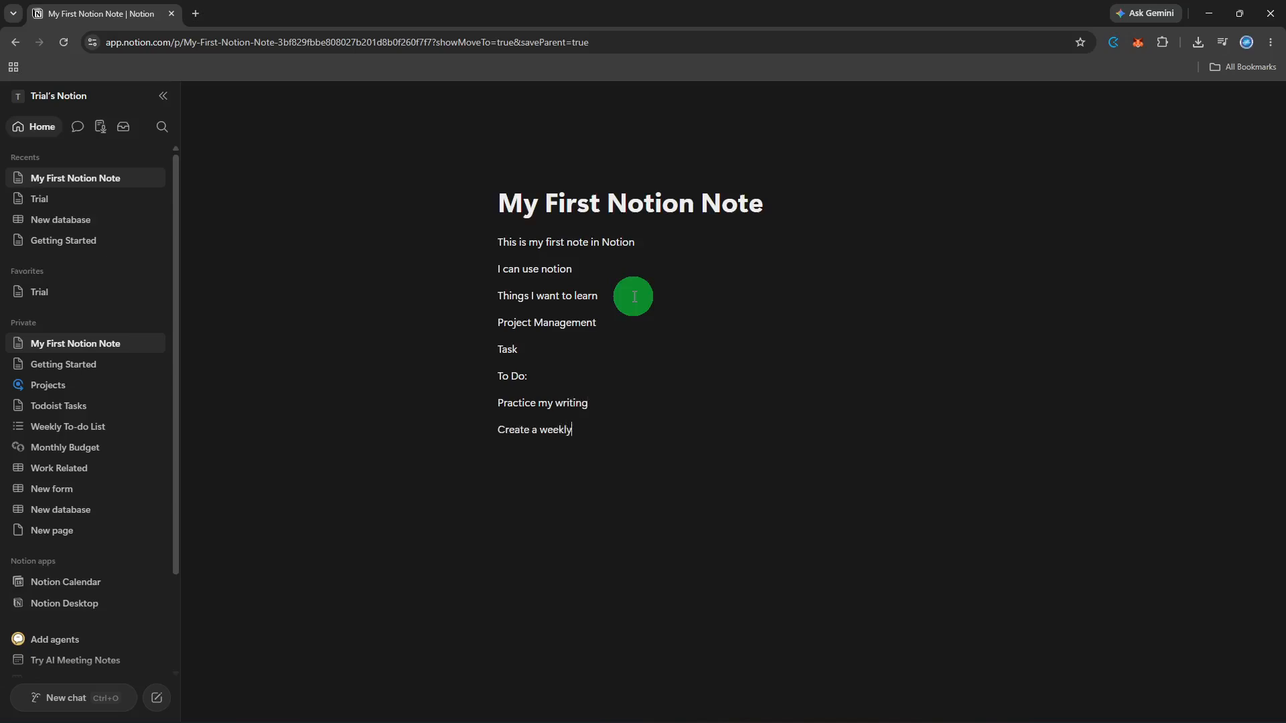
{"action": "type", "text": " planner"}
Turn the line "Practice my writing" into a to-do list item.
{"action": "left_click_drag", "start_coordinate": [498, 405], "coordinate": [590, 405]}
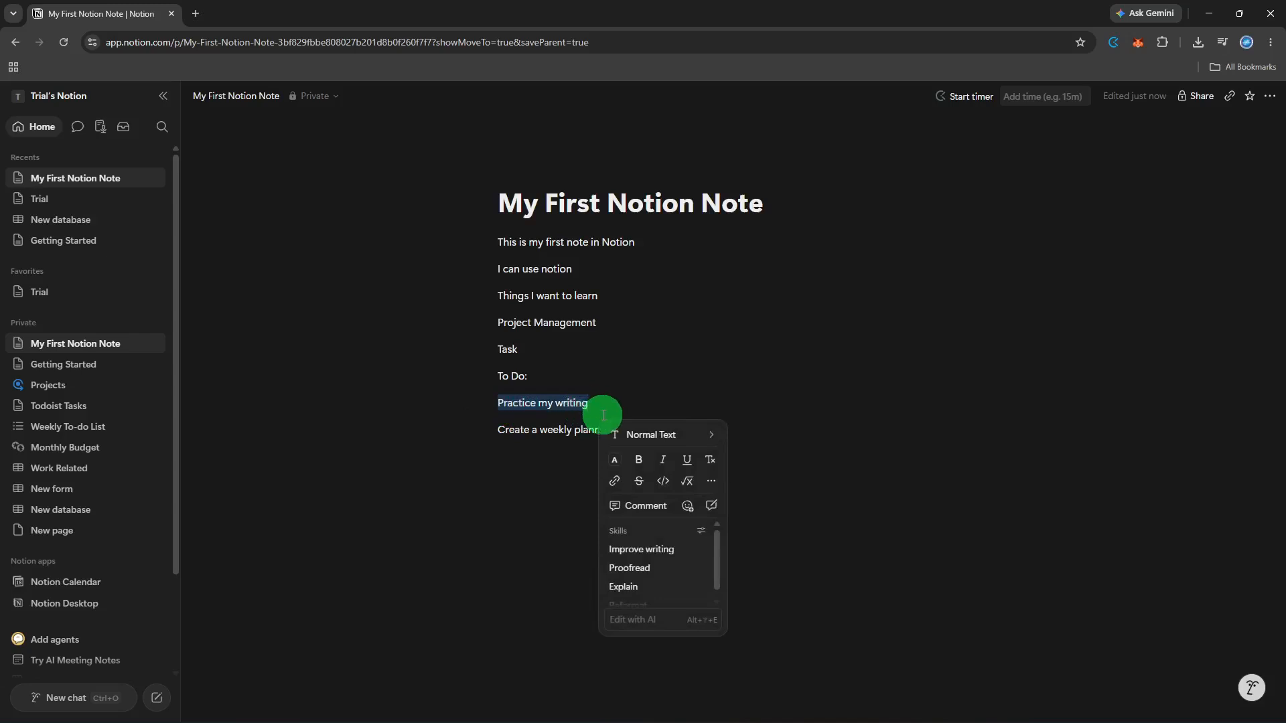
{"action": "left_click", "coordinate": [711, 481]}
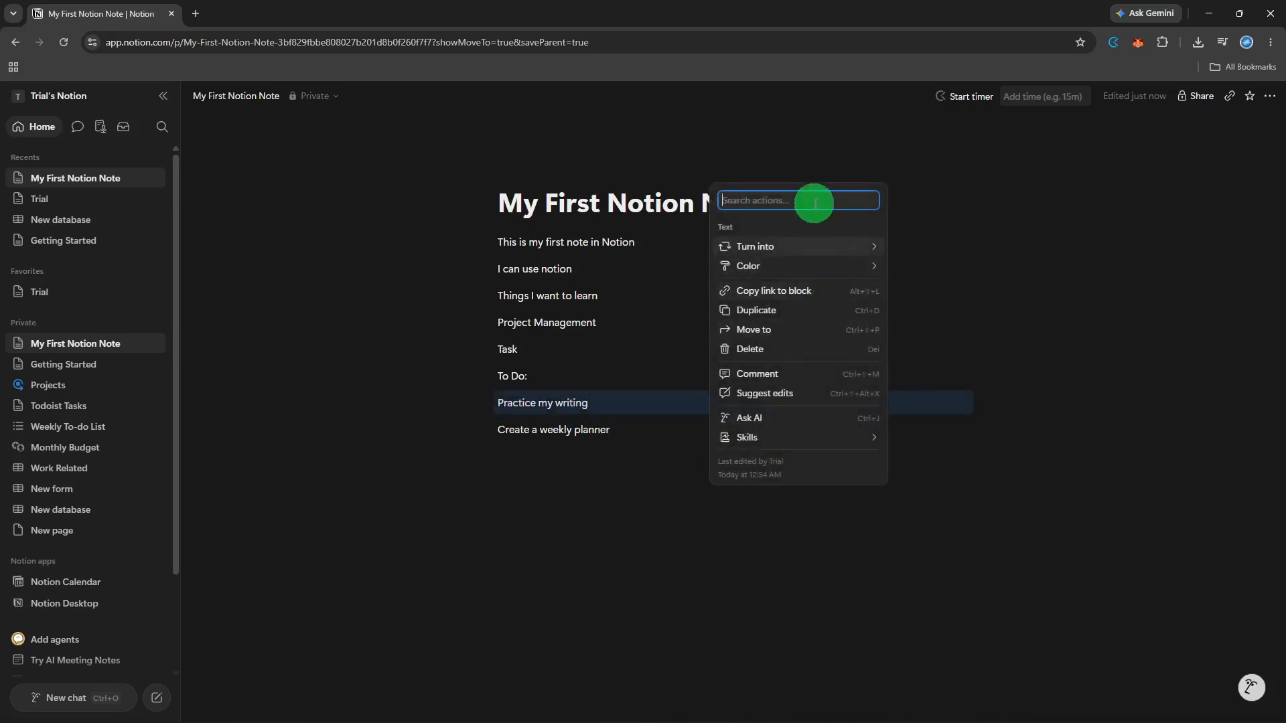
{"action": "type", "text": "ch"}
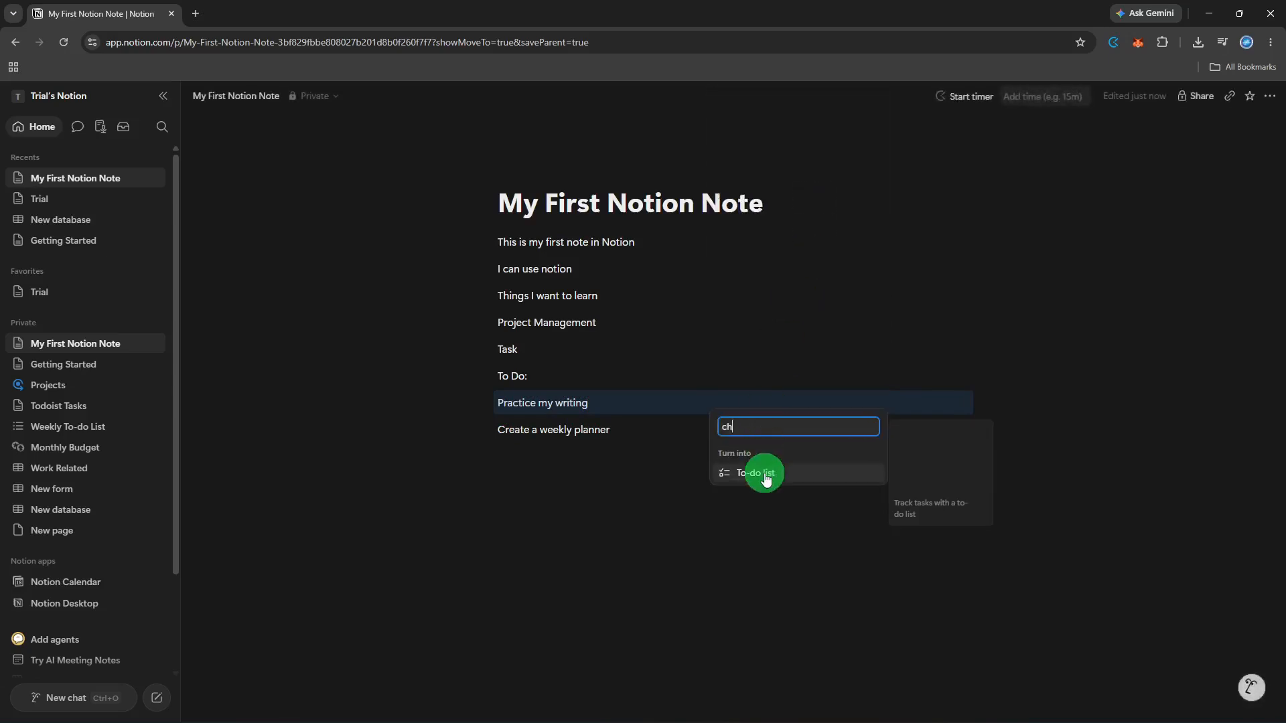
{"action": "left_click", "coordinate": [765, 477]}
Turn the line "Create a weekly planner" into a to-do list item.
{"action": "left_click_drag", "start_coordinate": [494, 429], "coordinate": [629, 424]}
{"action": "triple_click", "coordinate": [604, 424]}
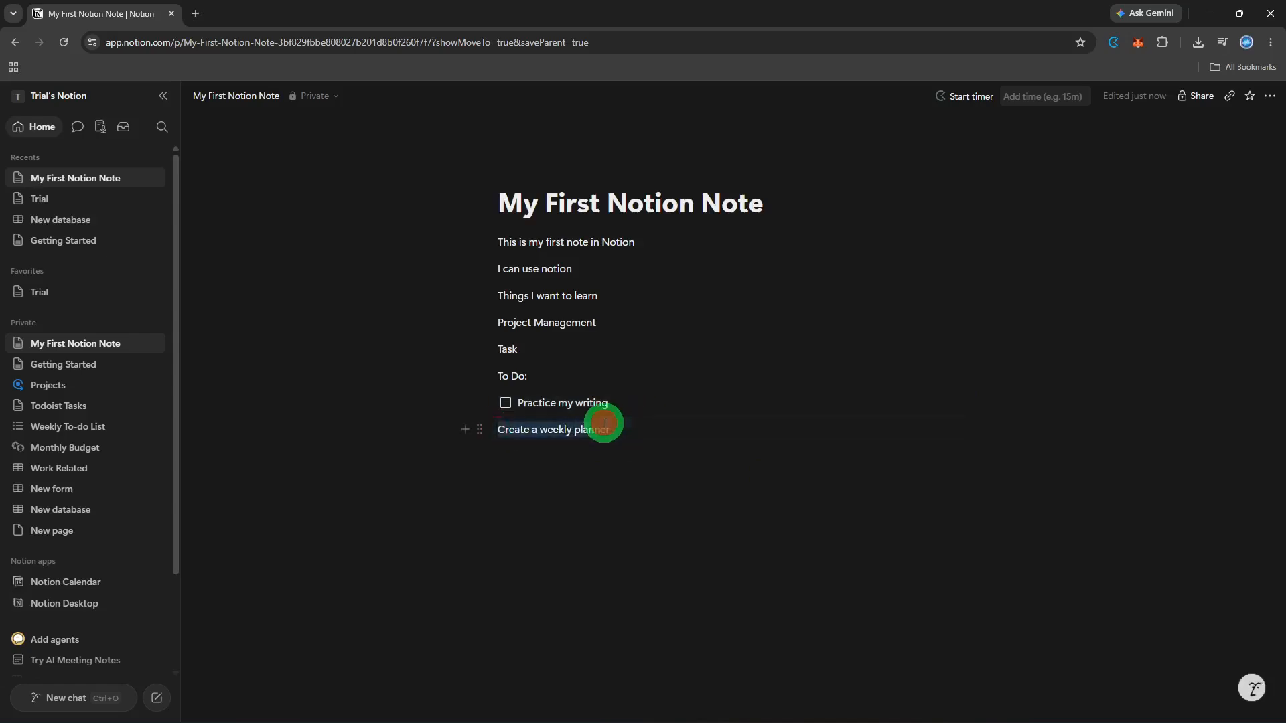
{"action": "left_click", "coordinate": [730, 506]}
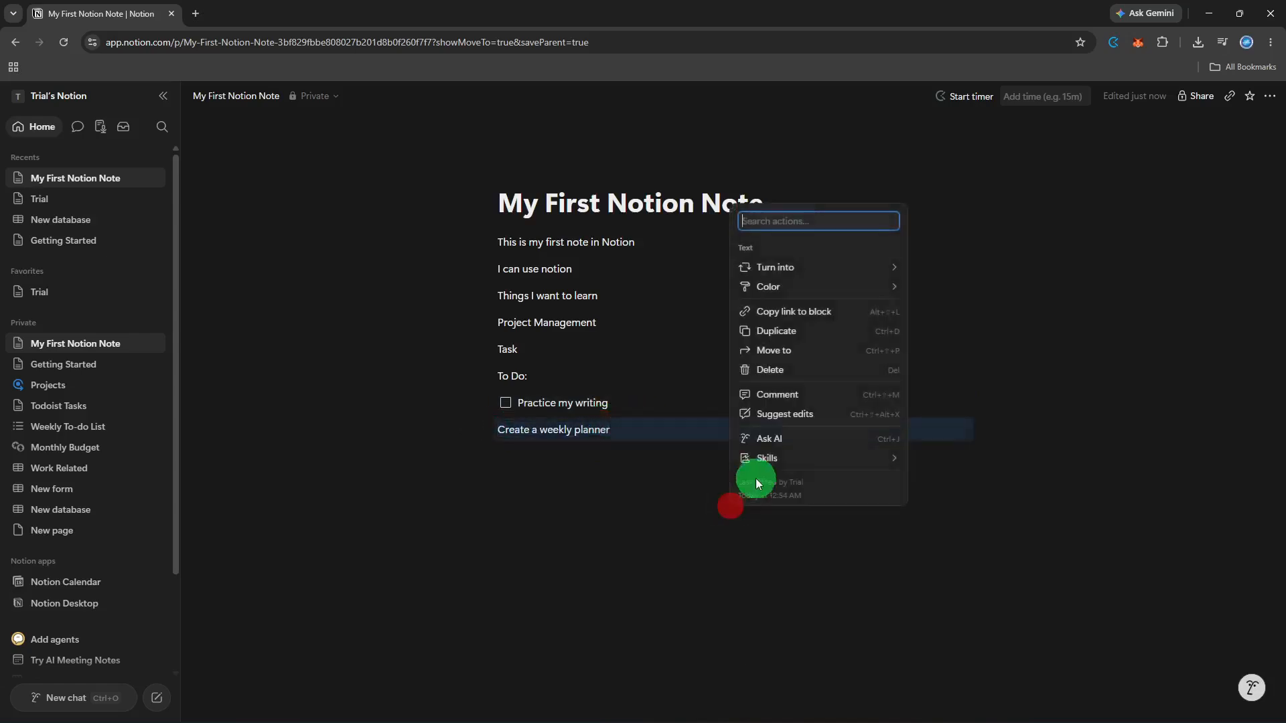
{"action": "type", "text": "c"}
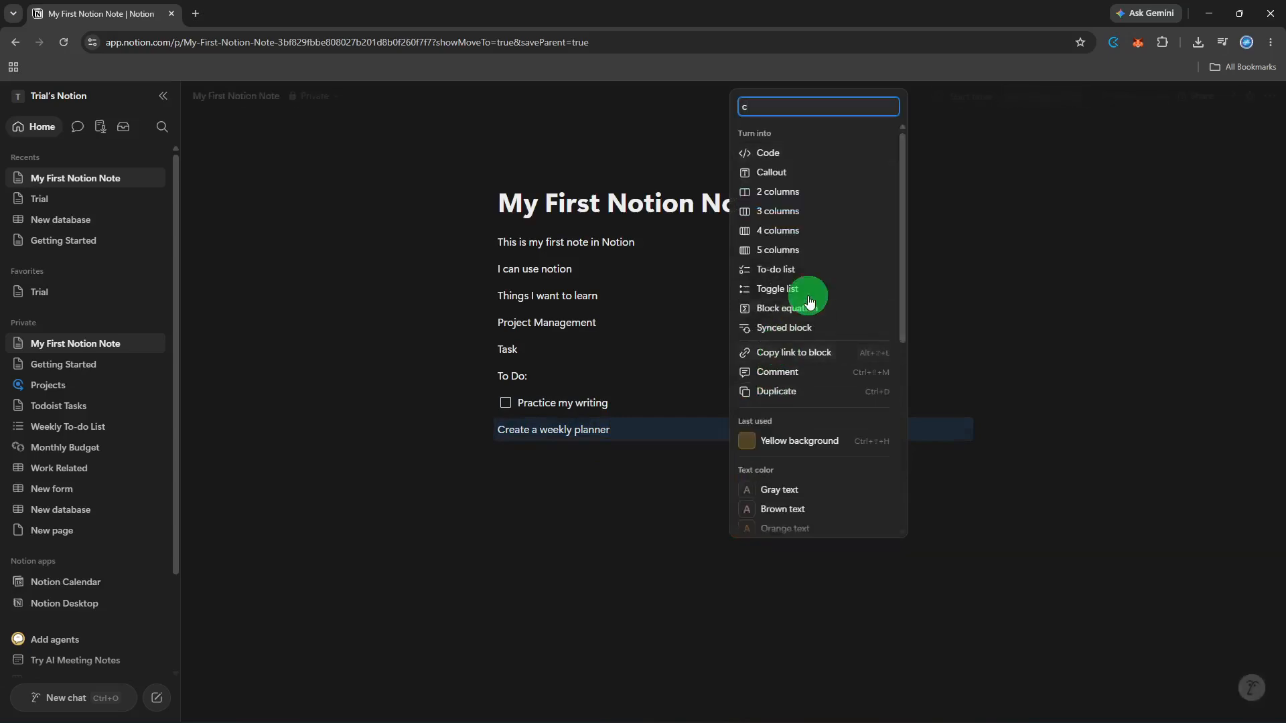
{"action": "type", "text": "hec"}
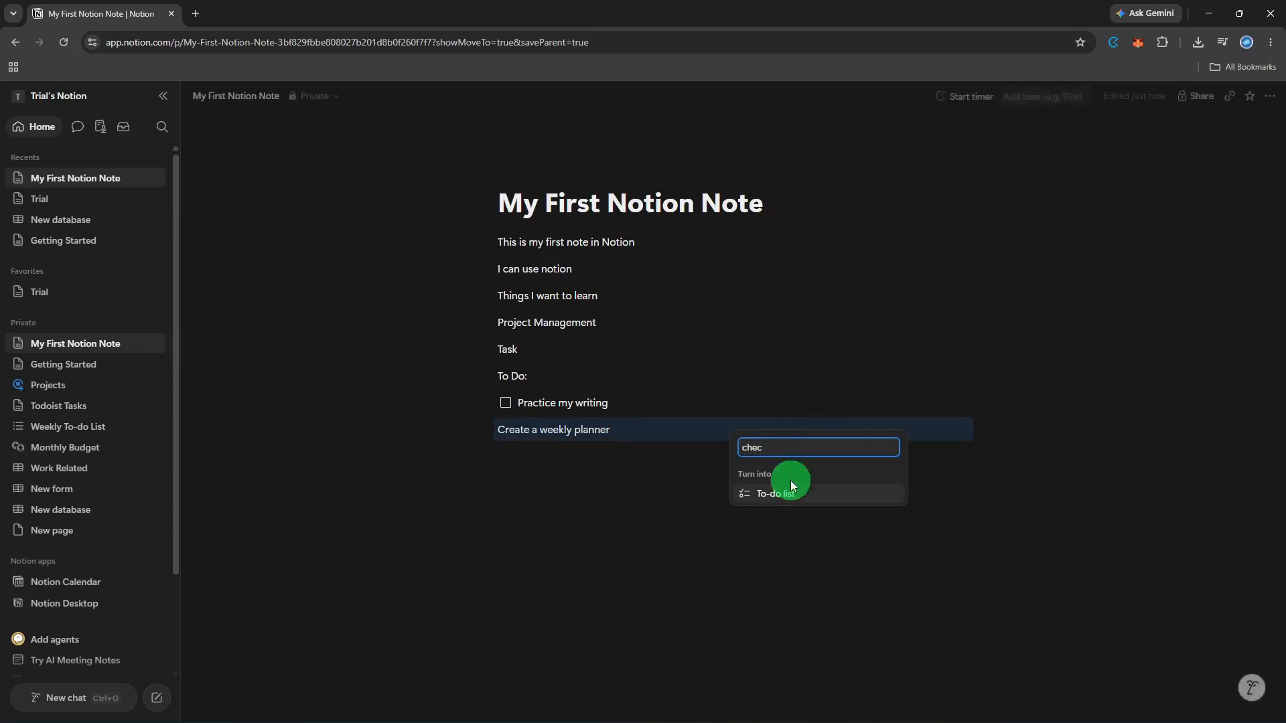
{"action": "left_click", "coordinate": [791, 487]}
Add the plain text line "My learning plan:" below the to-do items.
{"action": "left_click", "coordinate": [665, 427]}
{"action": "key", "text": "Return"}
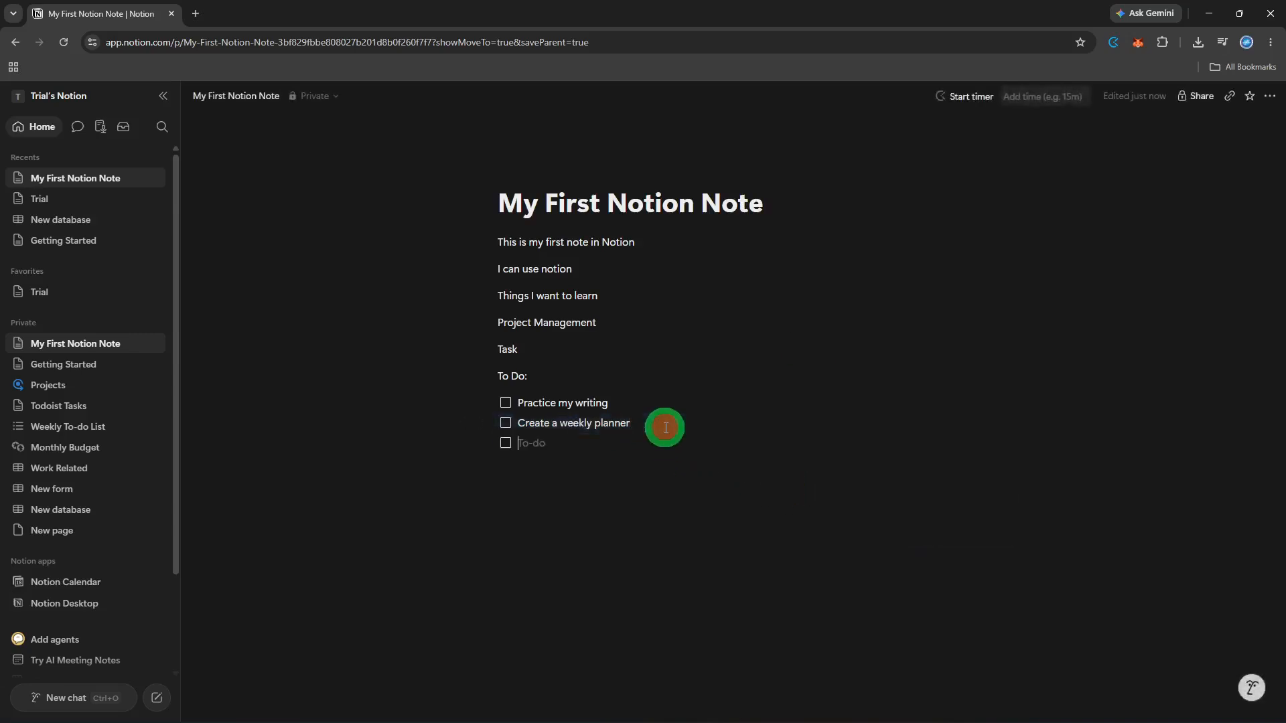
{"action": "key", "text": "BackSpace"}
{"action": "type", "text": "My "}
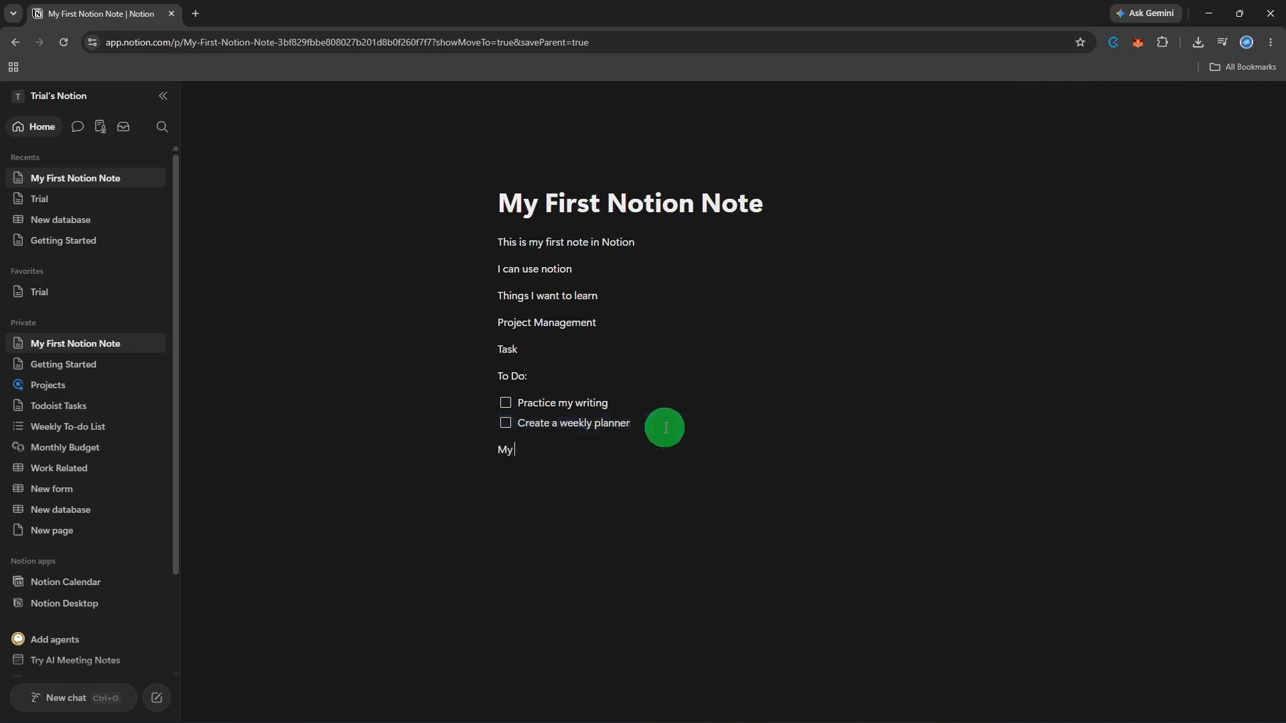
{"action": "type", "text": "learning plan:"}
{"action": "key", "text": "Return"}
Create a numbered list under "My learning plan:" with the items "Create my workspace" and "Create a calendar".
{"action": "type", "text": "1. "}
{"action": "type", "text": "Create my"}
{"action": "type", "text": " work"}
{"action": "type", "text": "p"}
{"action": "key", "text": "BackSpace"}
{"action": "type", "text": "space"}
{"action": "key", "text": "Return"}
{"action": "type", "text": "C"}
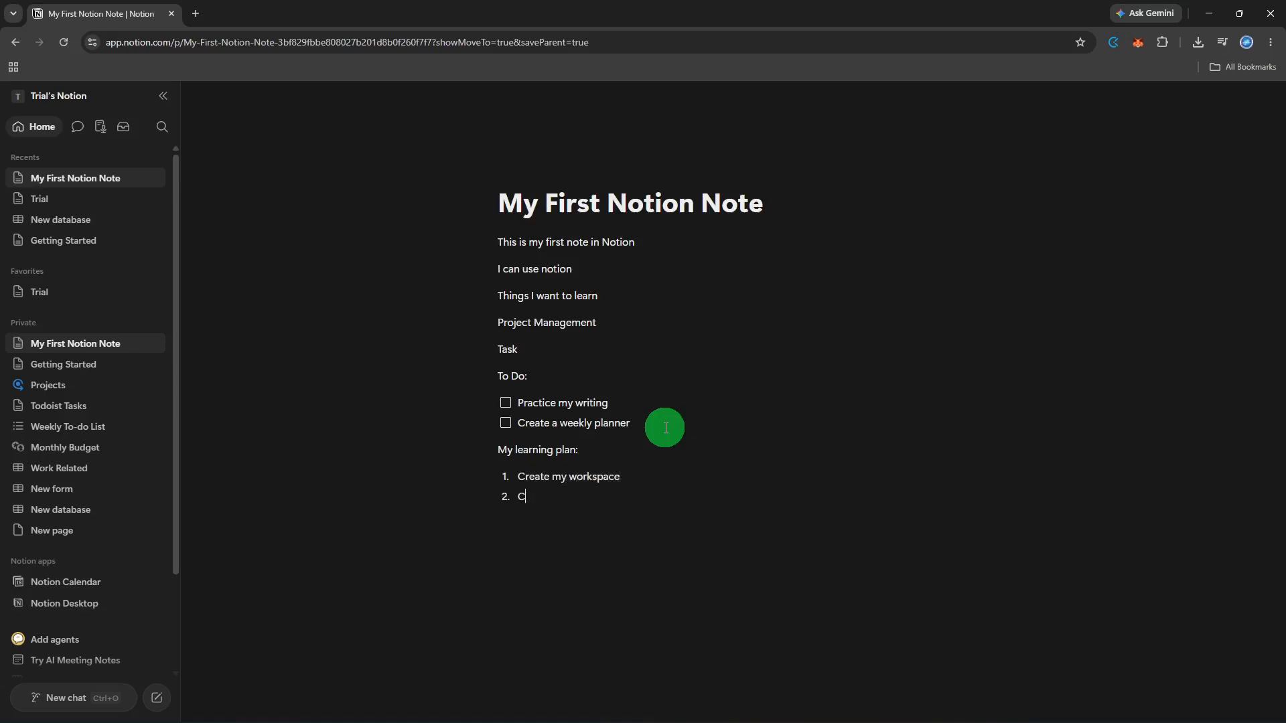
{"action": "type", "text": "reate a calendar"}
{"action": "key", "text": "Return"}
{"action": "key", "text": "Return"}
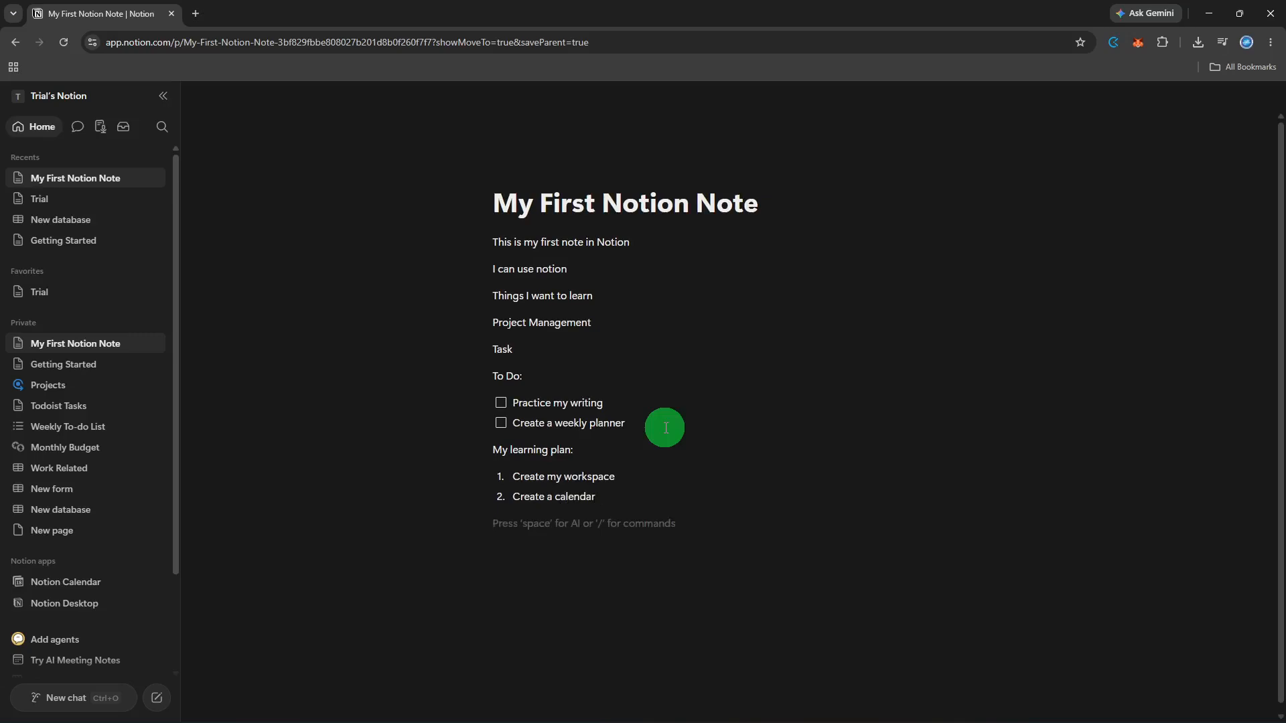
Write the line "Success is built one step a time" below the numbered list.
{"action": "type", "text": "S"}
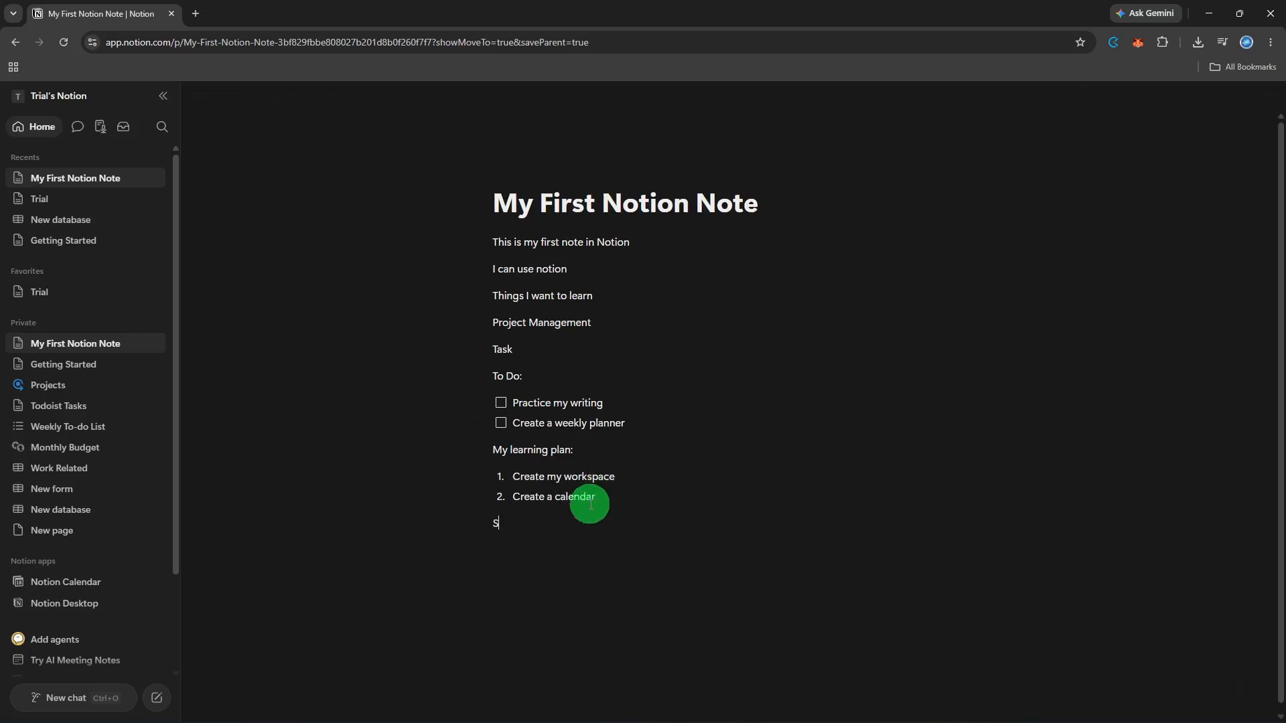
{"action": "type", "text": "uccess is bui"}
{"action": "type", "text": "lt one step a time"}
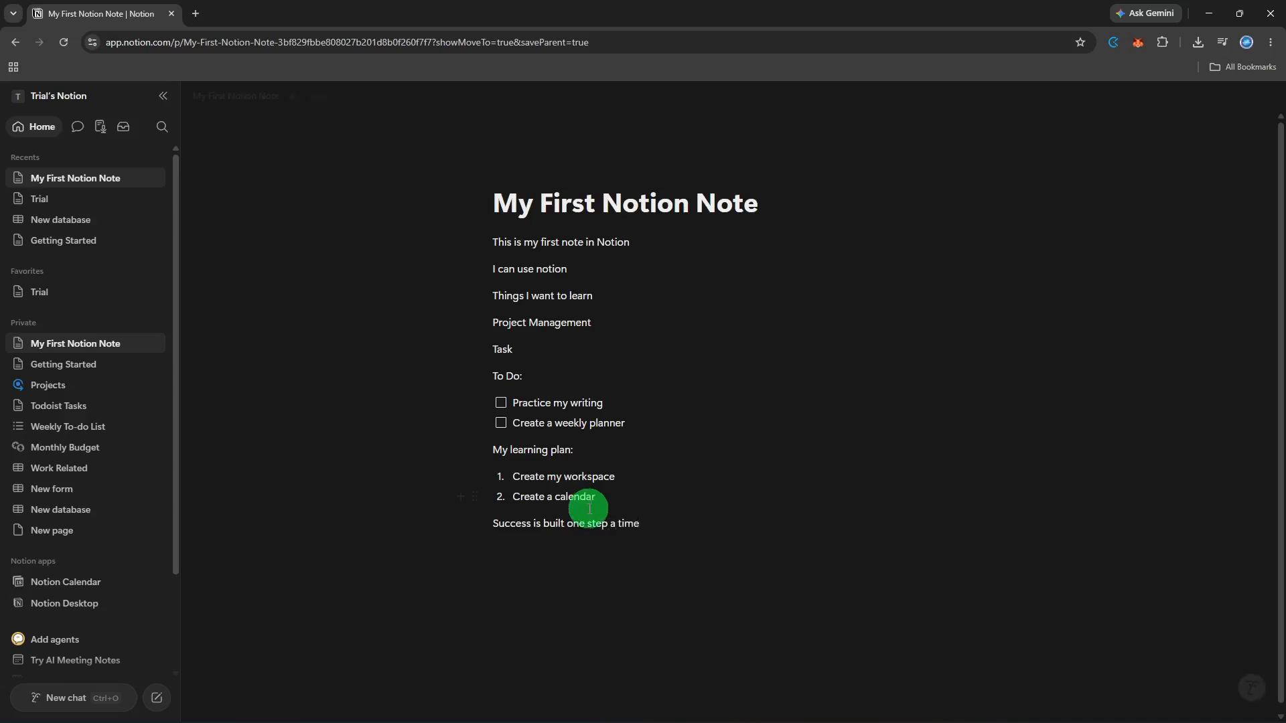
{"action": "left_click", "coordinate": [586, 522]}
{"action": "key", "text": "ctrl+a"}
{"action": "key", "text": "ctrl+a"}
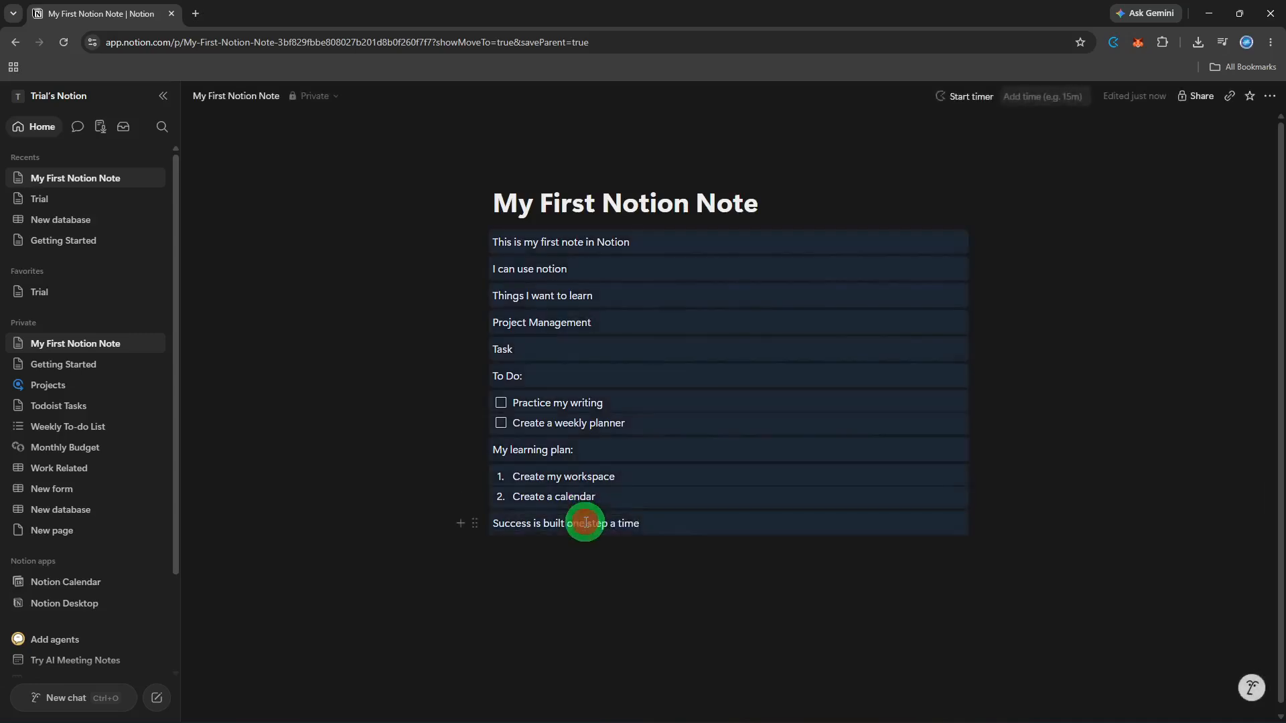
{"action": "left_click", "coordinate": [586, 522]}
{"action": "key", "text": "ctrl+a"}
{"action": "right_click", "coordinate": [585, 523]}
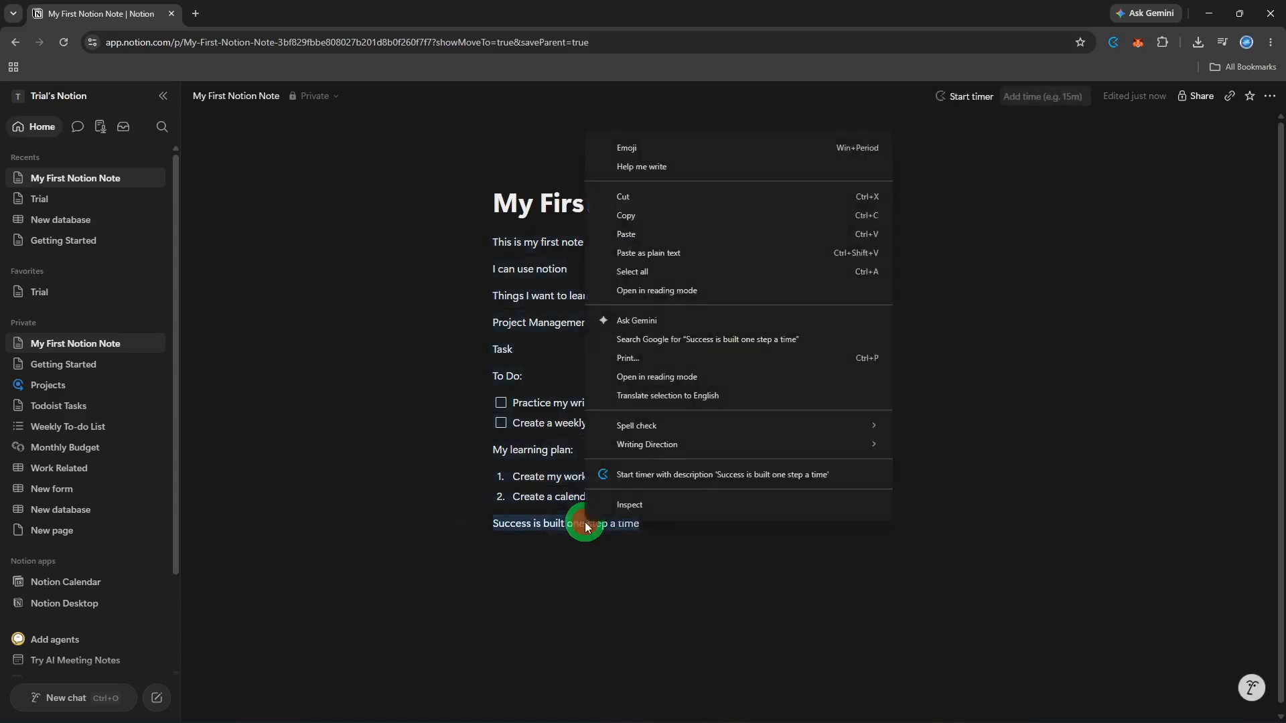
{"action": "left_click", "coordinate": [586, 523]}
Turn the line "Success is built one step a time" into a quote block.
{"action": "double_click", "coordinate": [586, 523]}
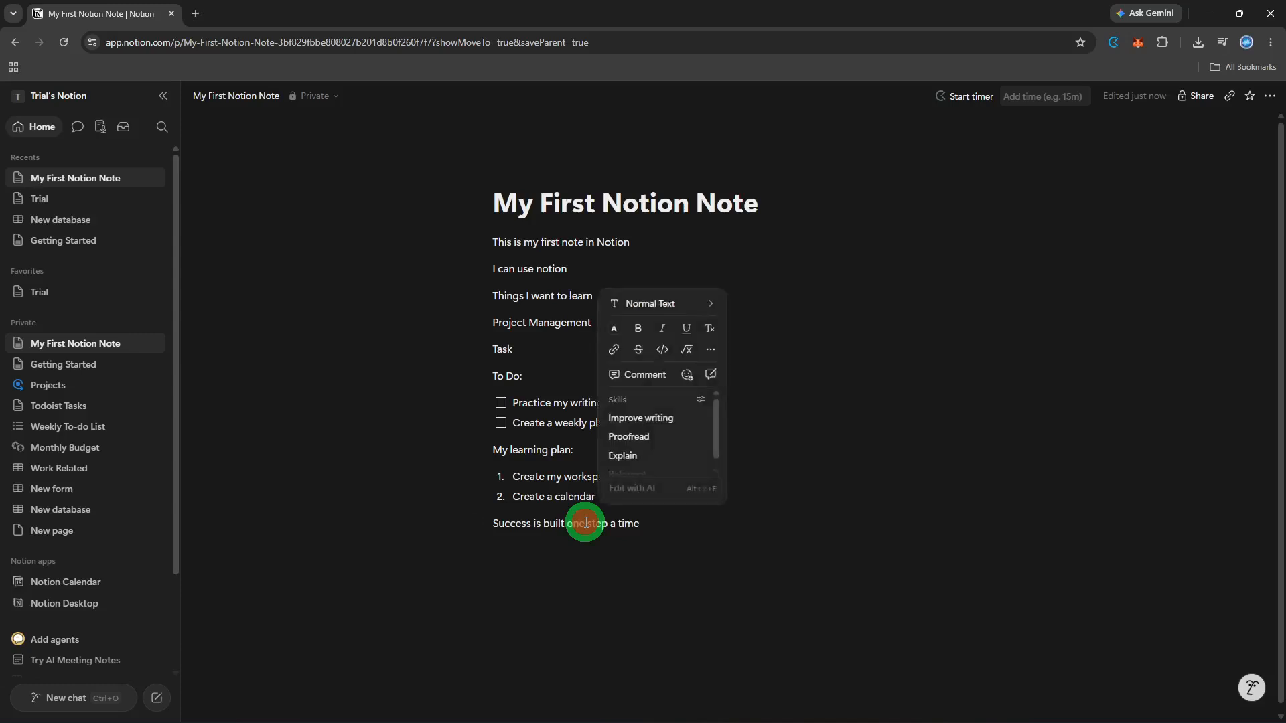
{"action": "key", "text": "ctrl+a"}
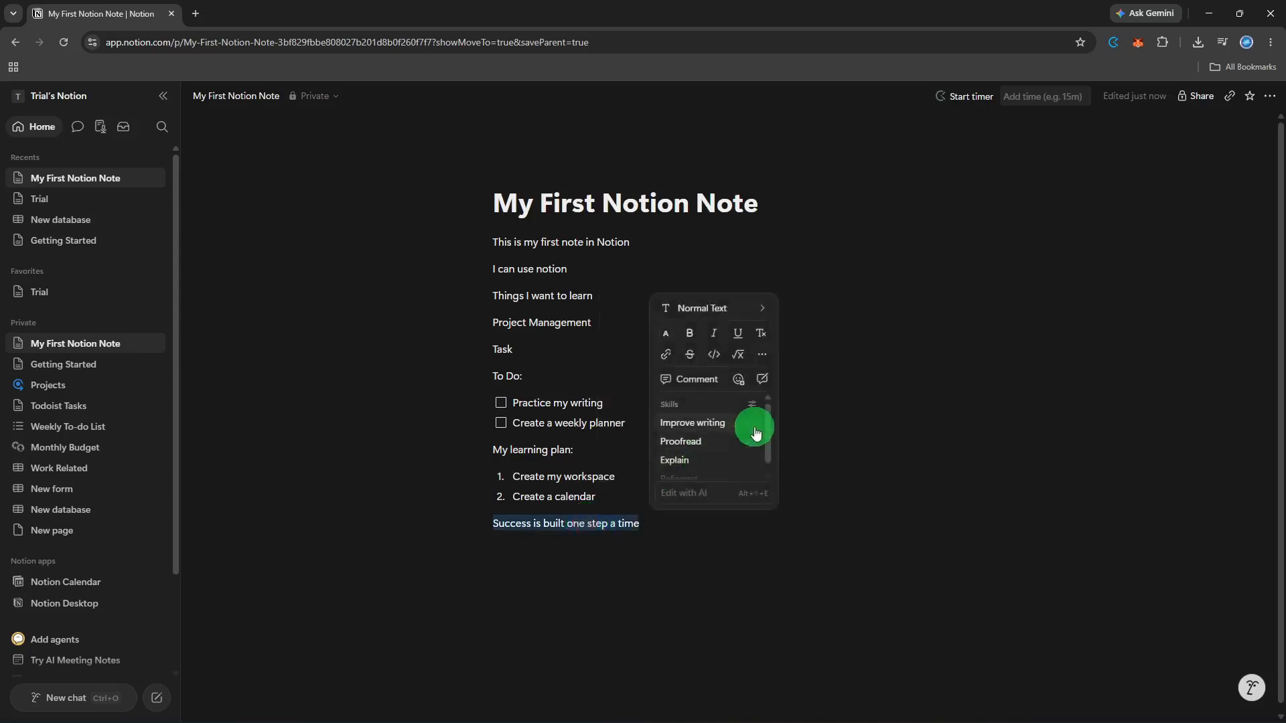
{"action": "left_click", "coordinate": [761, 355]}
{"action": "type", "text": "q"}
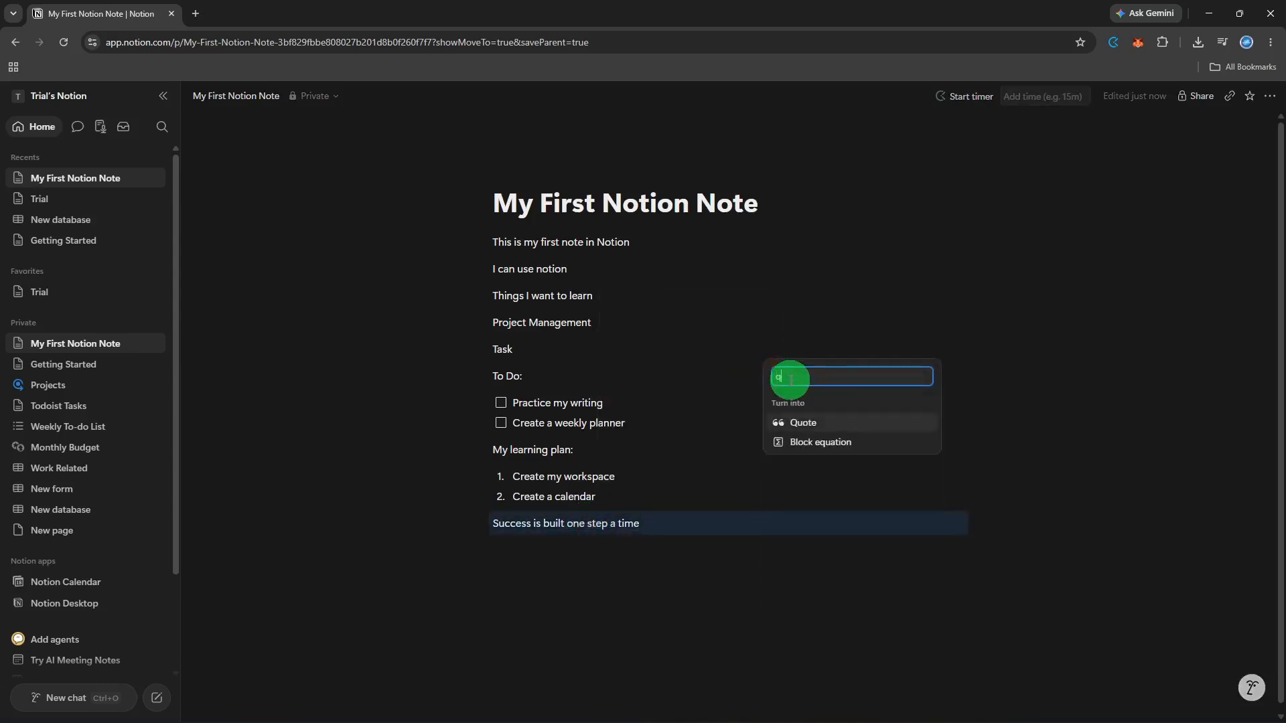
{"action": "left_click", "coordinate": [668, 524]}
Add the text line "Extra notes:" below the quote.
{"action": "key", "text": "Return"}
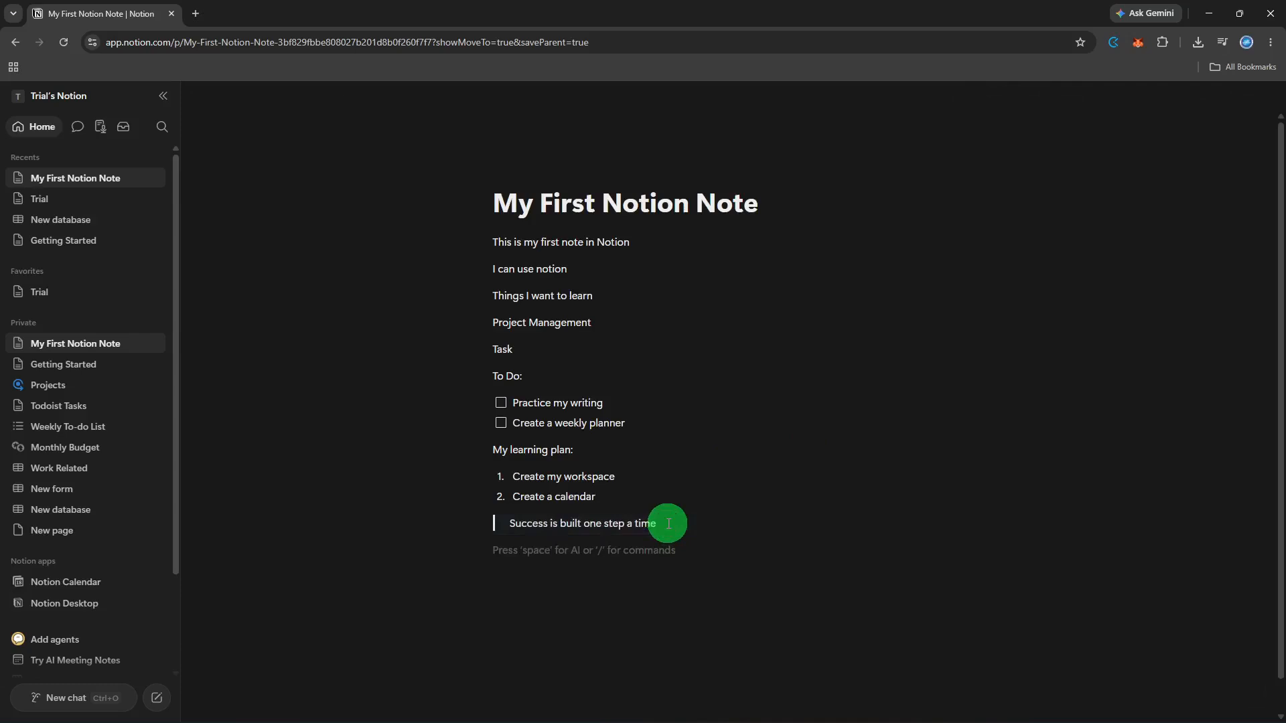
{"action": "type", "text": "Extra notes:"}
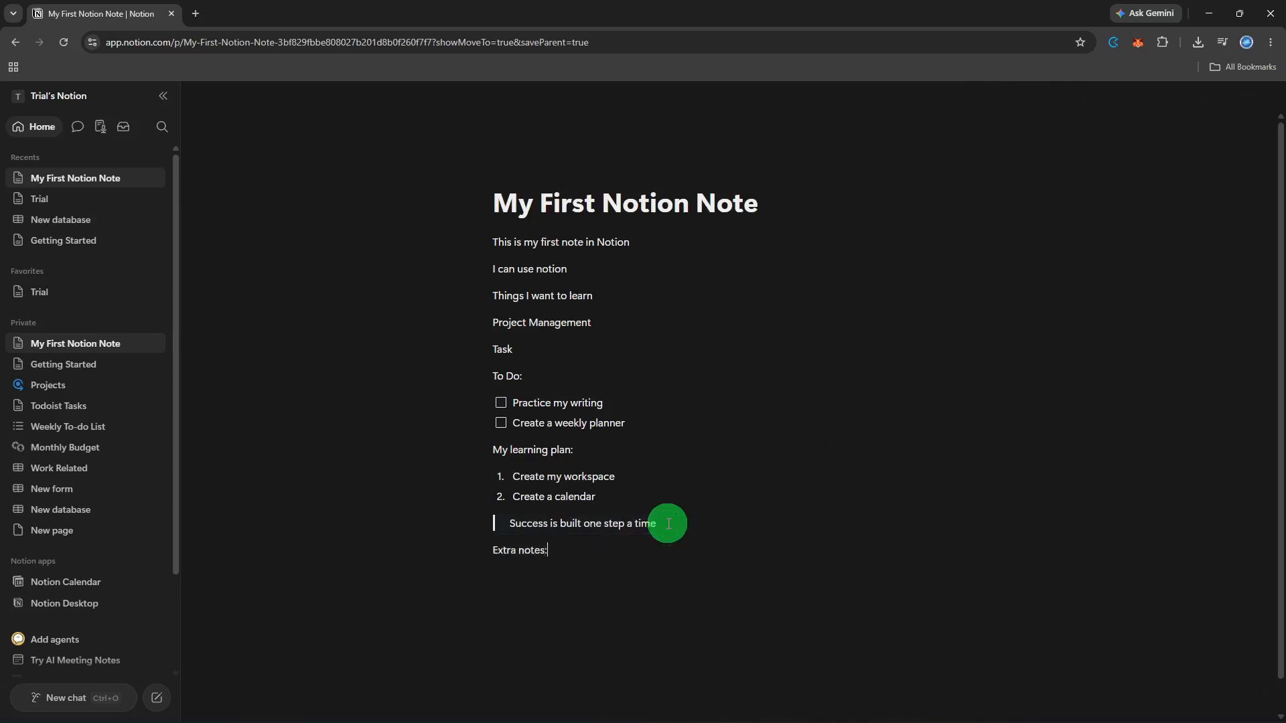
{"action": "key", "text": "Return"}
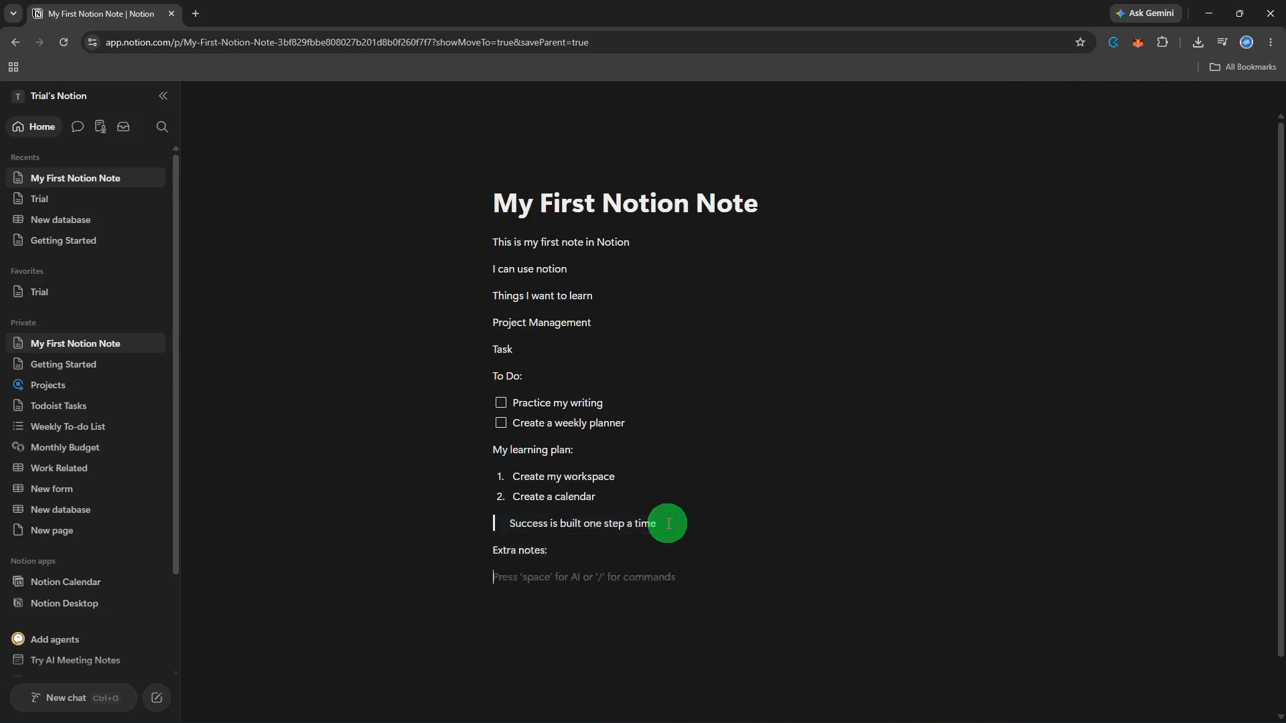
Insert a toggle list under "Extra notes:" with the text "I can use notion for notes" and start an empty line below it.
{"action": "type", "text": "/tig"}
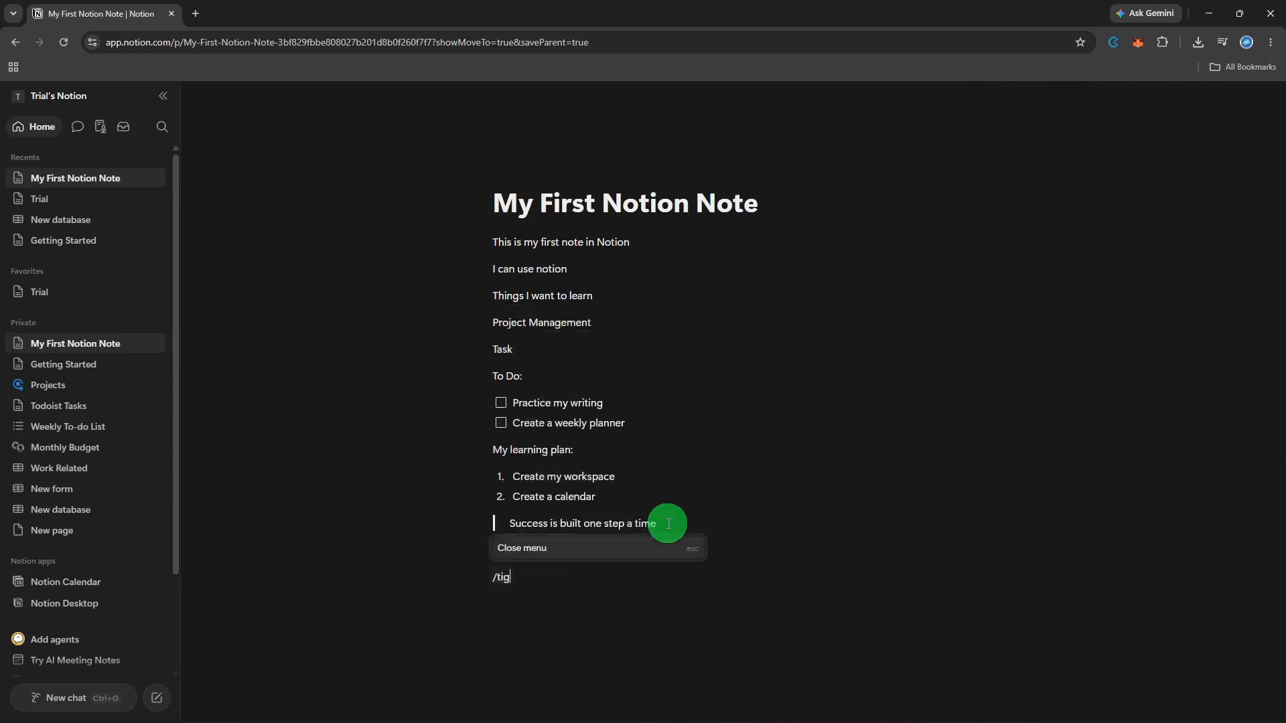
{"action": "key", "text": "BackSpace"}
{"action": "key", "text": "BackSpace"}
{"action": "type", "text": "og"}
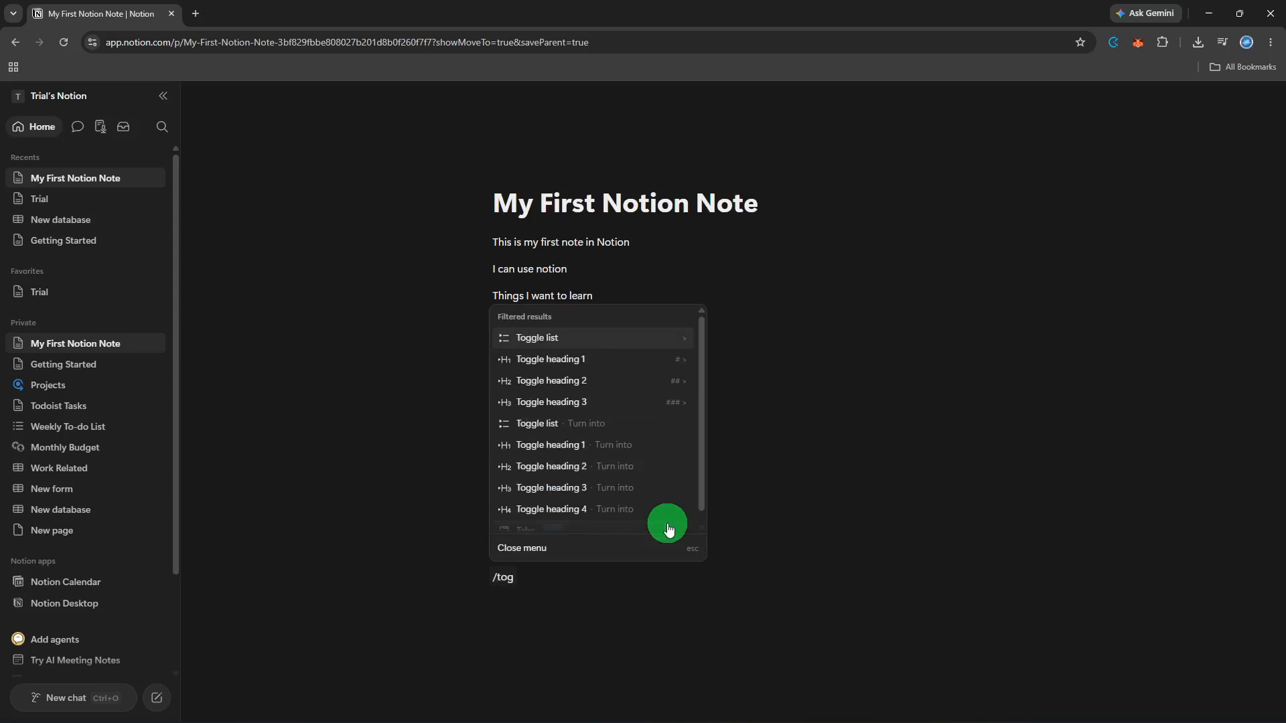
{"action": "key", "text": "Return"}
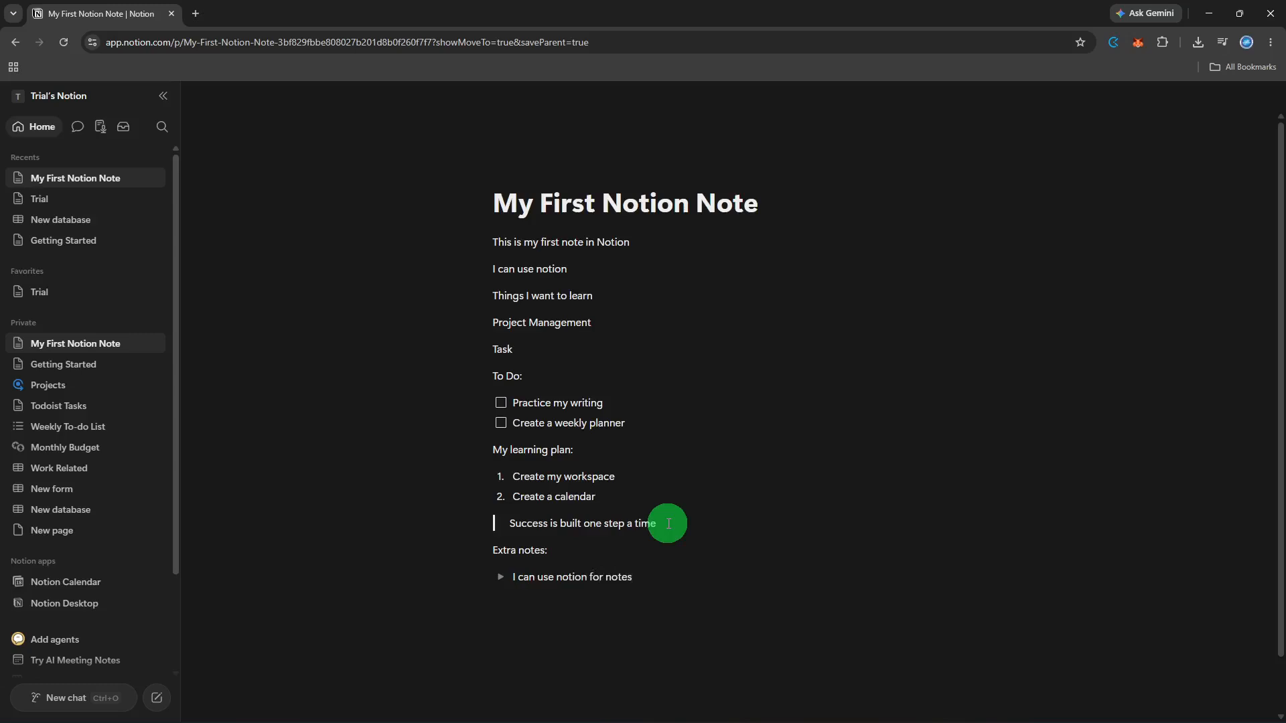
{"action": "key", "text": "BackSpace"}
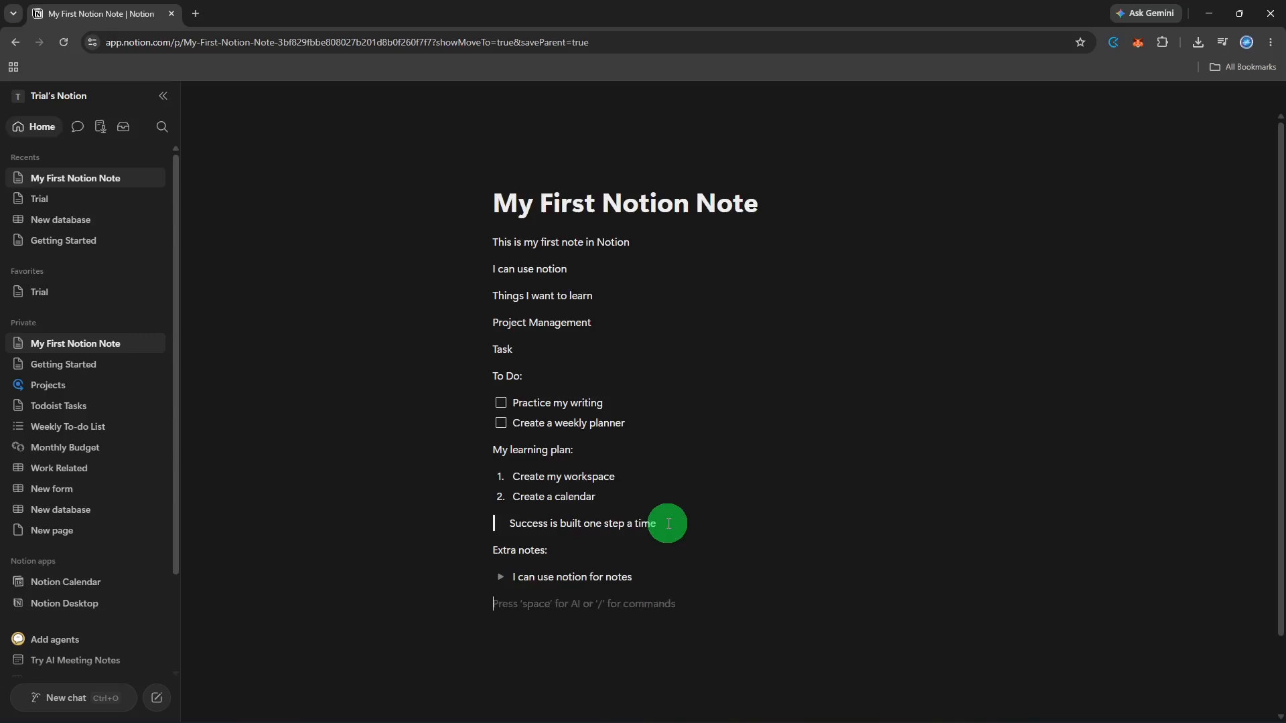
Write "Organize" below the toggle list and make the word bold.
{"action": "scroll", "coordinate": [659, 521], "scroll_direction": "down", "scroll_amount": 1}
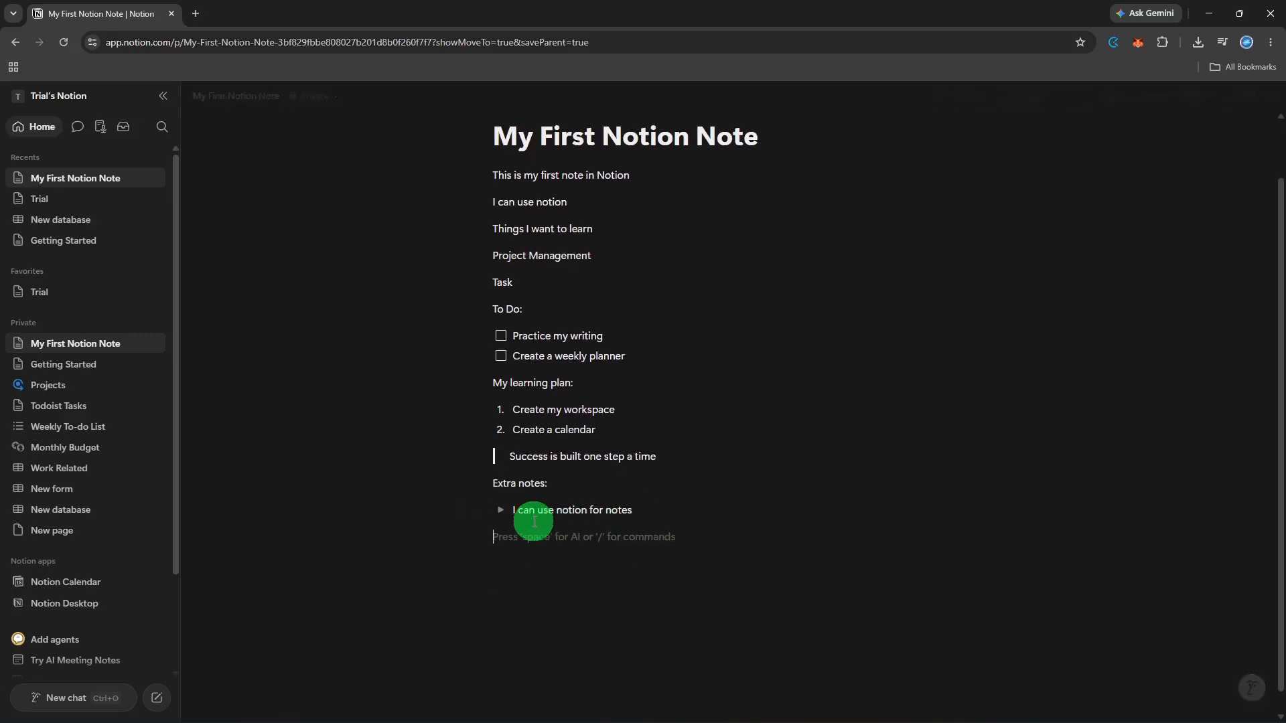
{"action": "type", "text": "Orga"}
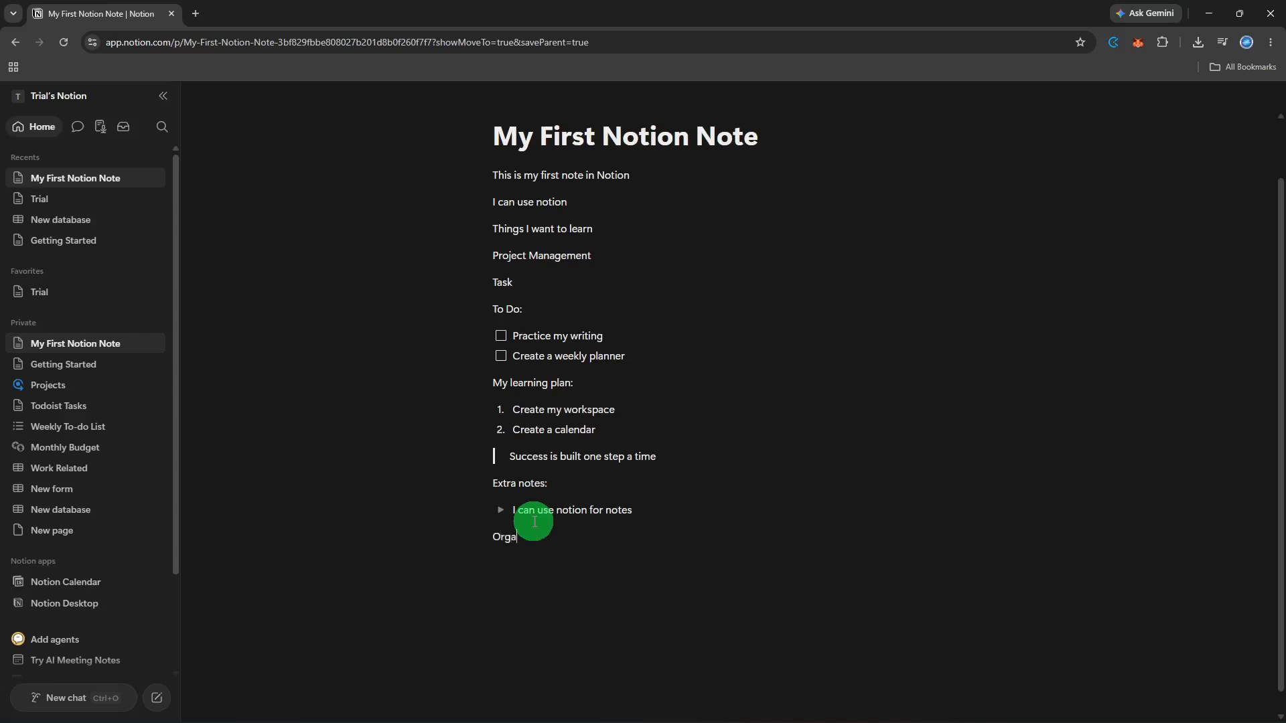
{"action": "type", "text": "nize"}
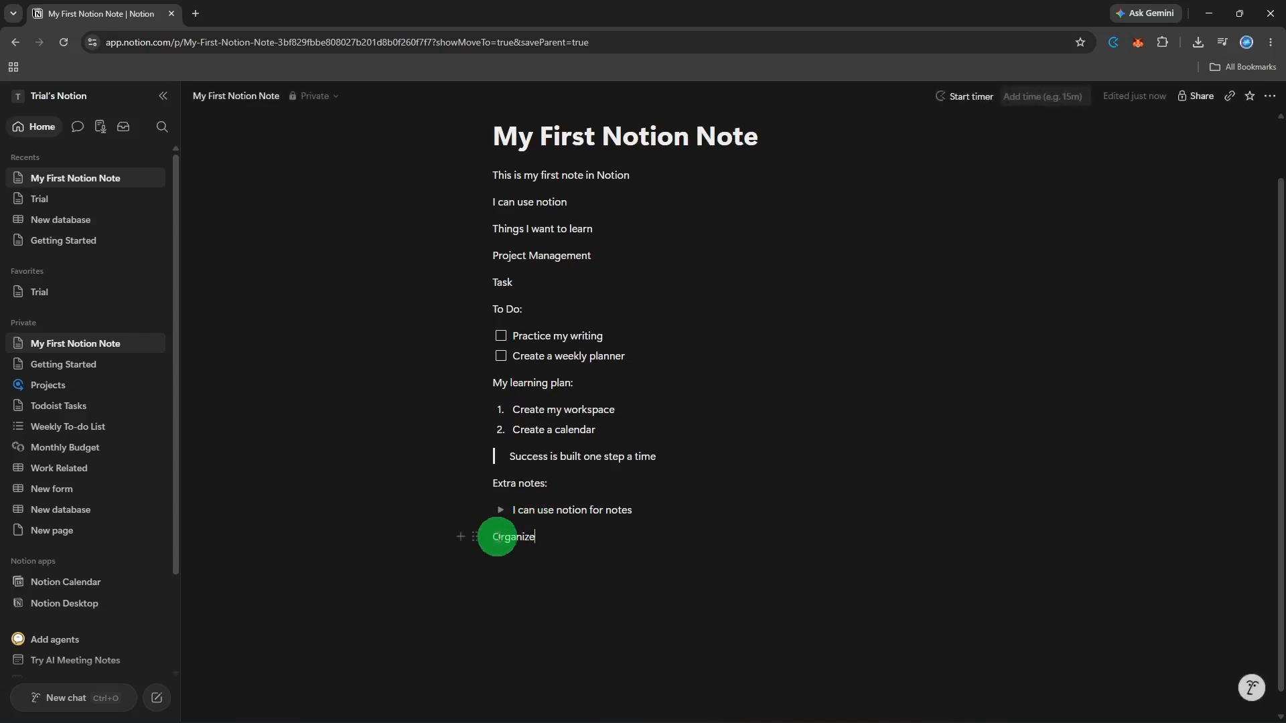
{"action": "left_click_drag", "start_coordinate": [497, 537], "coordinate": [547, 541]}
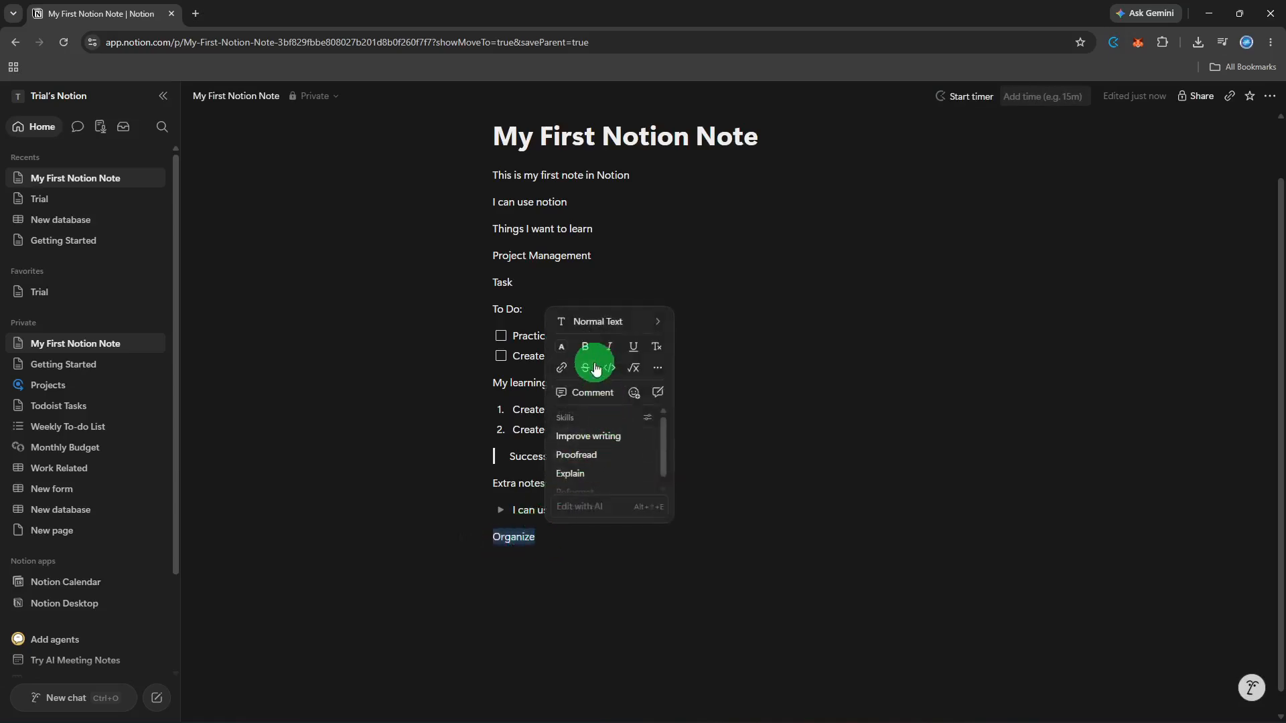
{"action": "left_click", "coordinate": [590, 347]}
{"action": "left_click", "coordinate": [595, 529]}
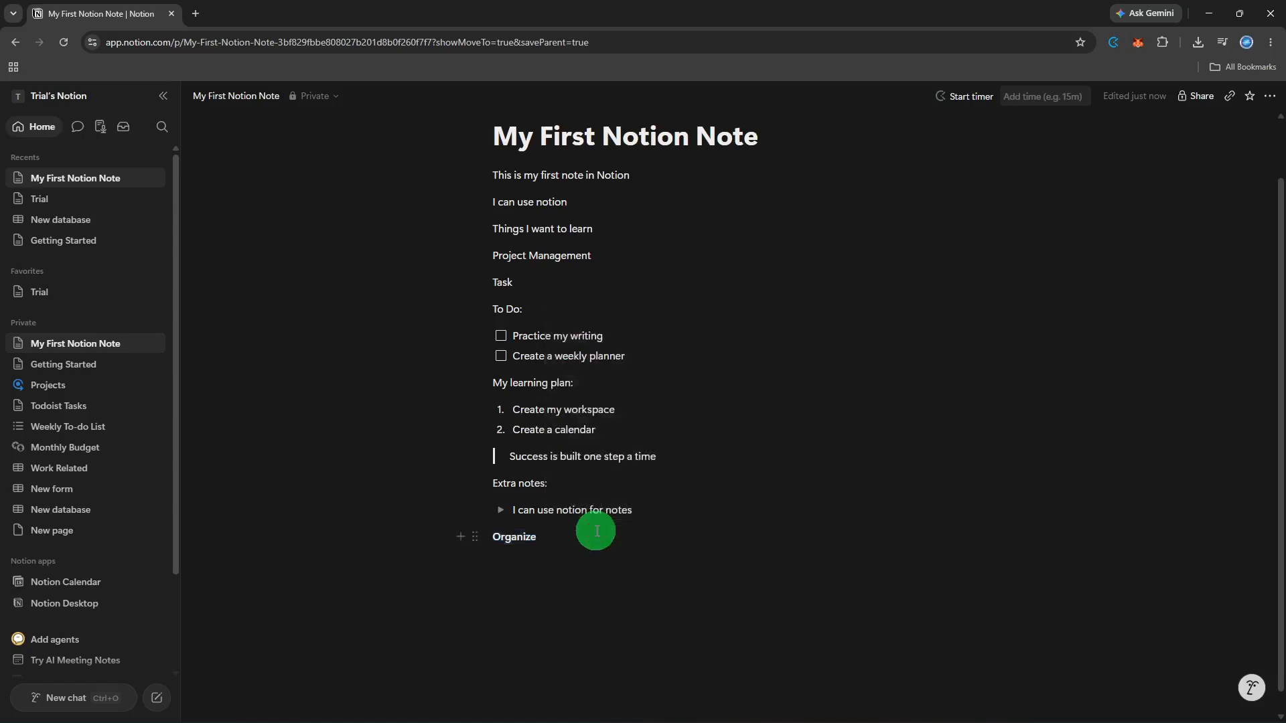
Write "Important" on a new line below "Organize" and make the word italic.
{"action": "key", "text": "Return"}
{"action": "type", "text": "Important"}
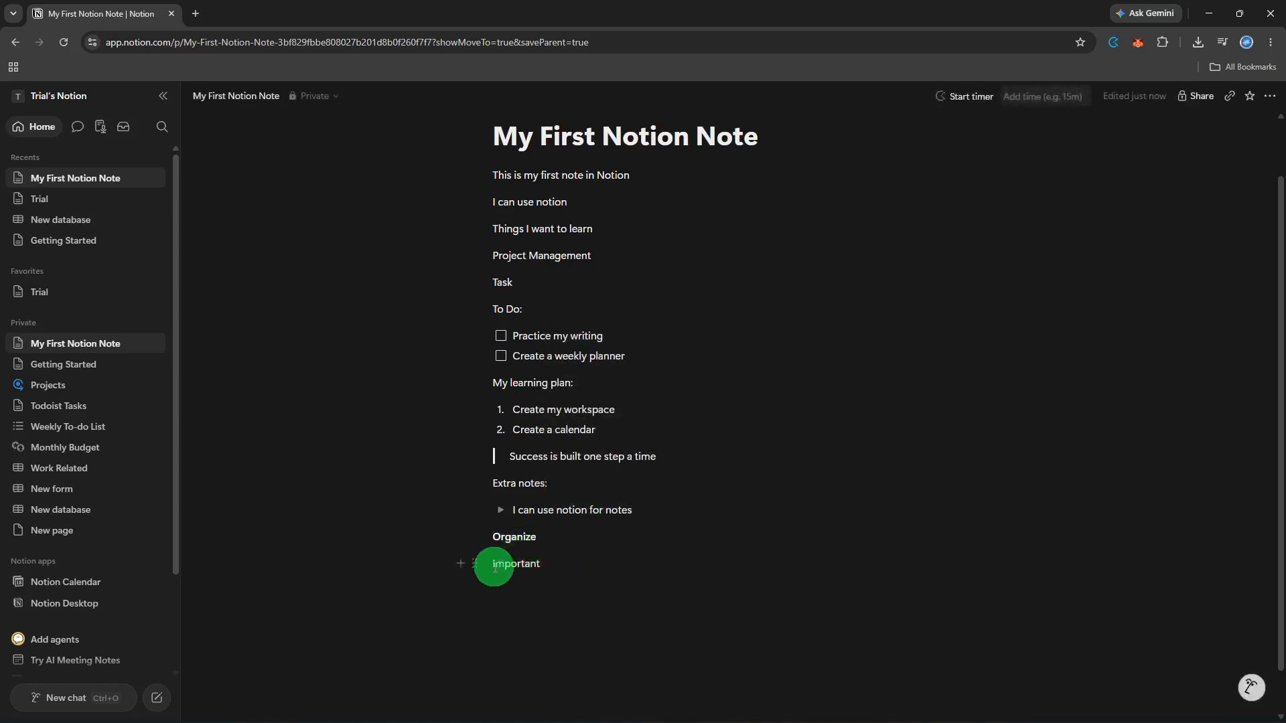
{"action": "left_click_drag", "start_coordinate": [491, 564], "coordinate": [552, 566]}
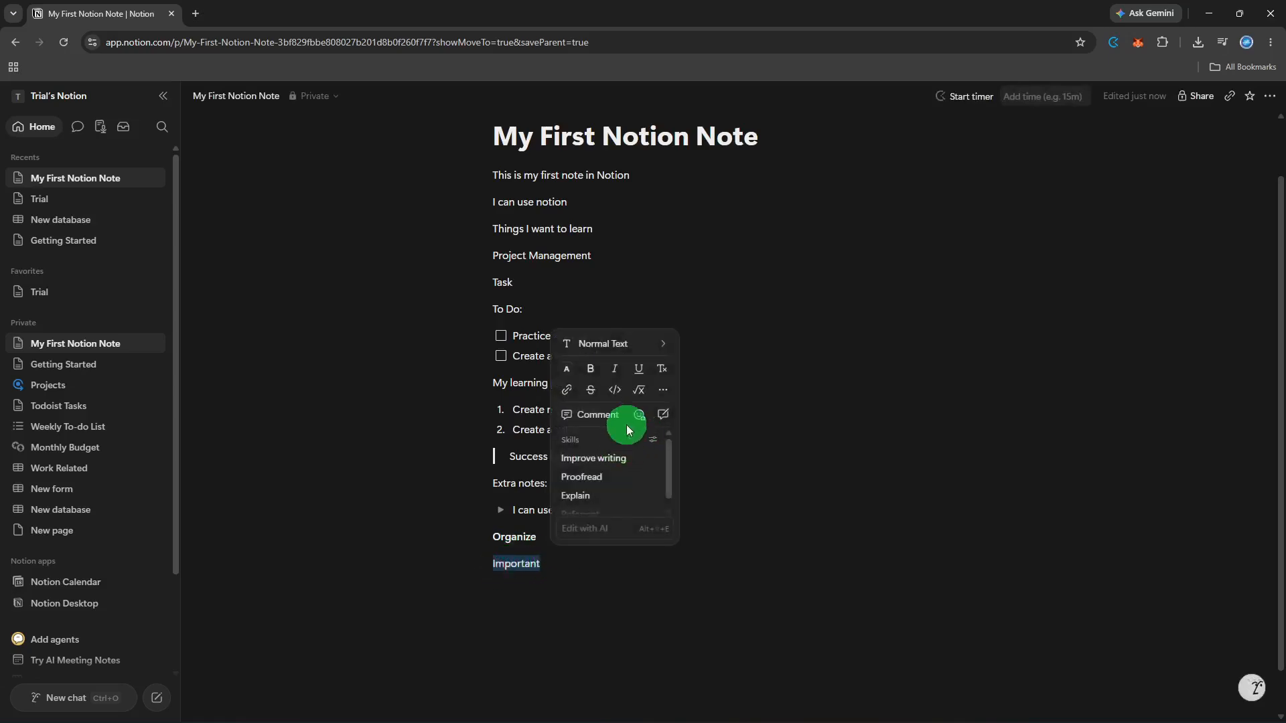
{"action": "left_click", "coordinate": [614, 369]}
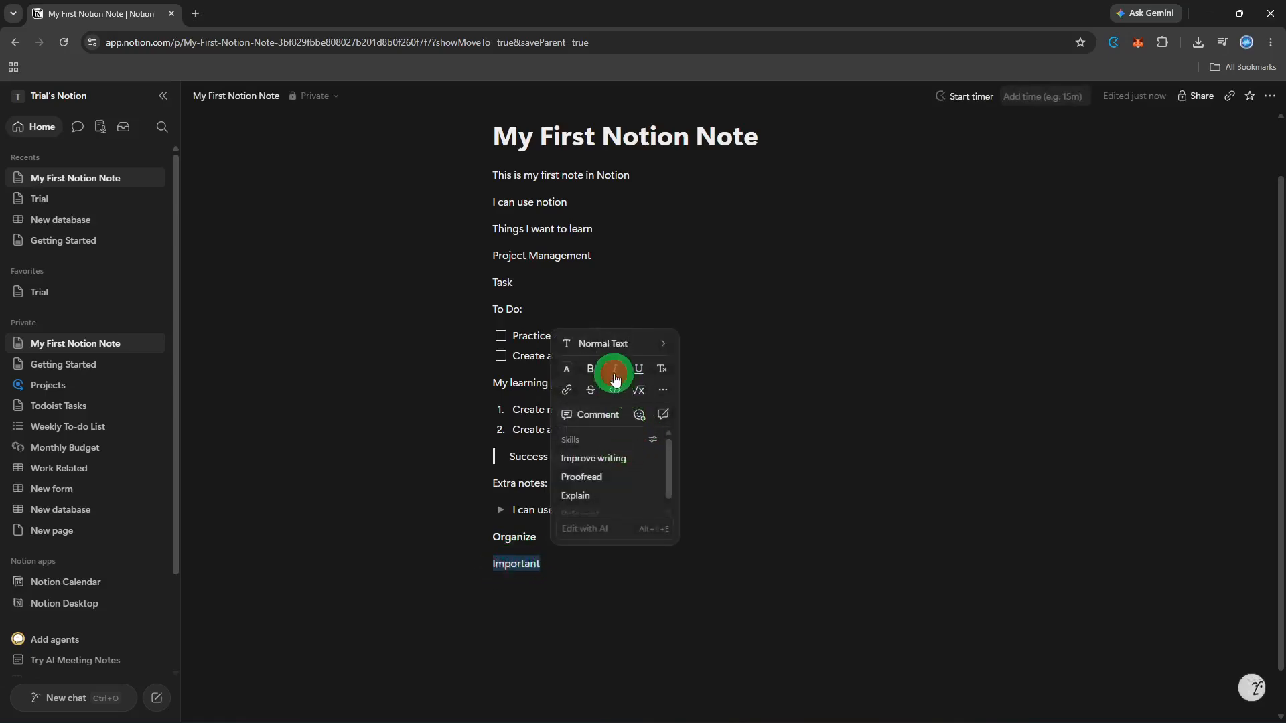
{"action": "left_click", "coordinate": [492, 476]}
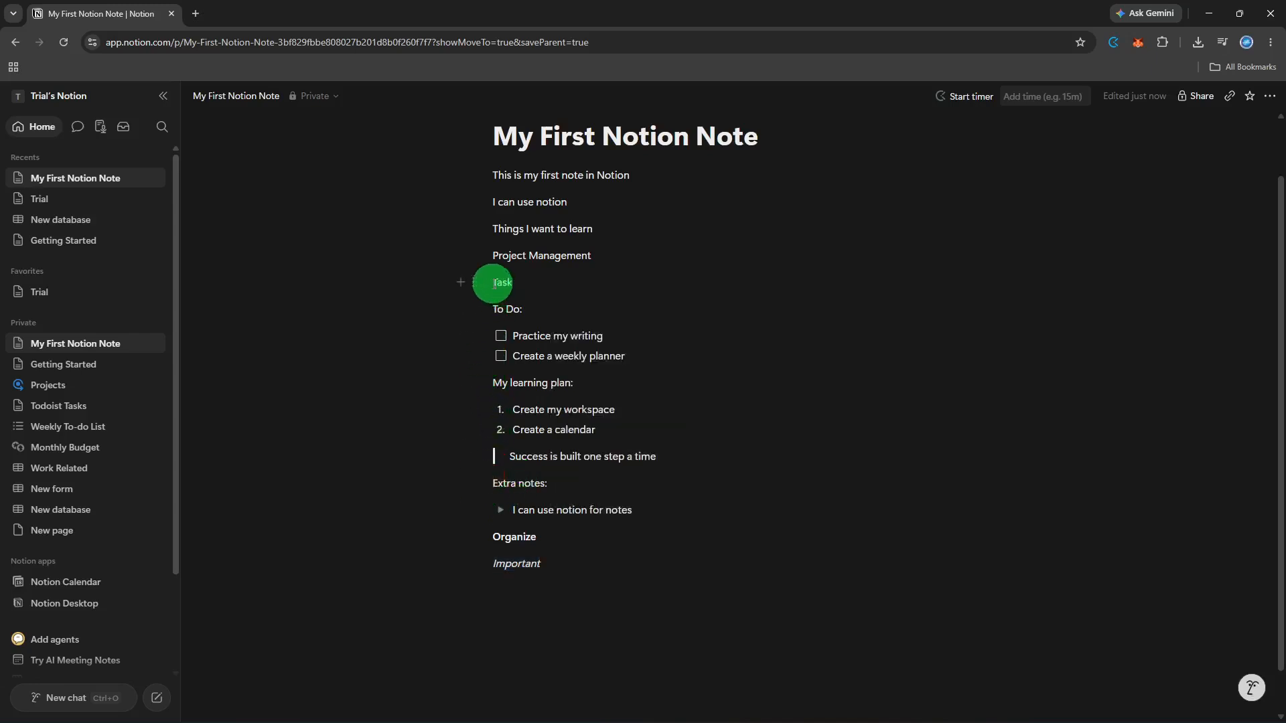
Try to move the "Task" line above "Project Management".
{"action": "mouse_move", "coordinate": [474, 282]}
{"action": "left_mouse_down"}
{"action": "mouse_move", "coordinate": [477, 228]}
{"action": "mouse_move", "coordinate": [485, 274]}
{"action": "left_mouse_up"}
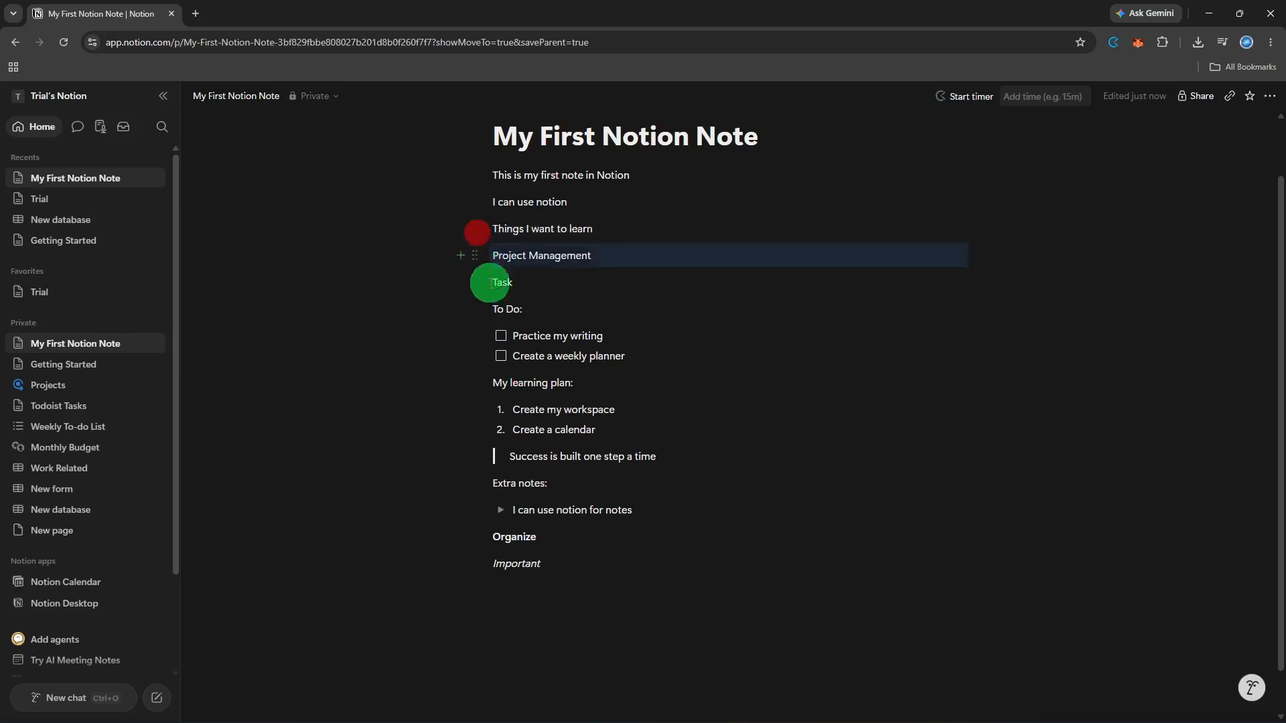
Insert an image block below "Important" and upload the "Watermark" JPG file from the Downloads folder.
{"action": "left_click", "coordinate": [566, 602]}
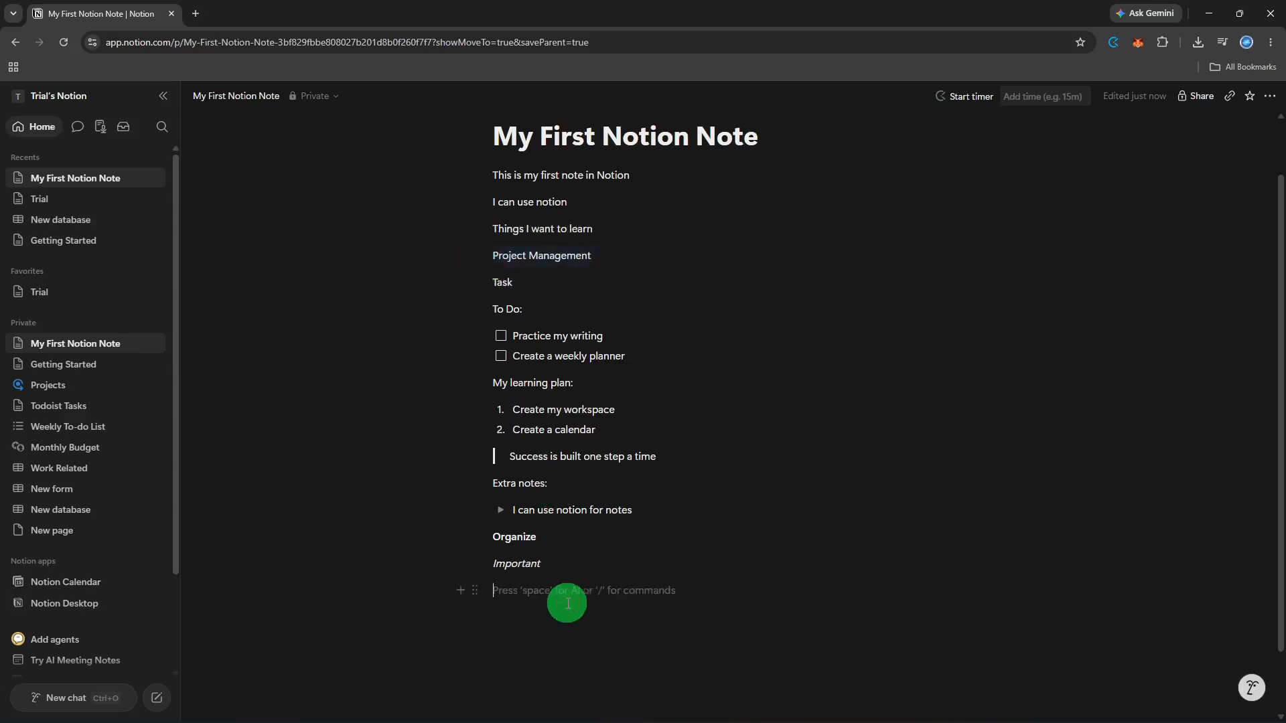
{"action": "type", "text": "/ima"}
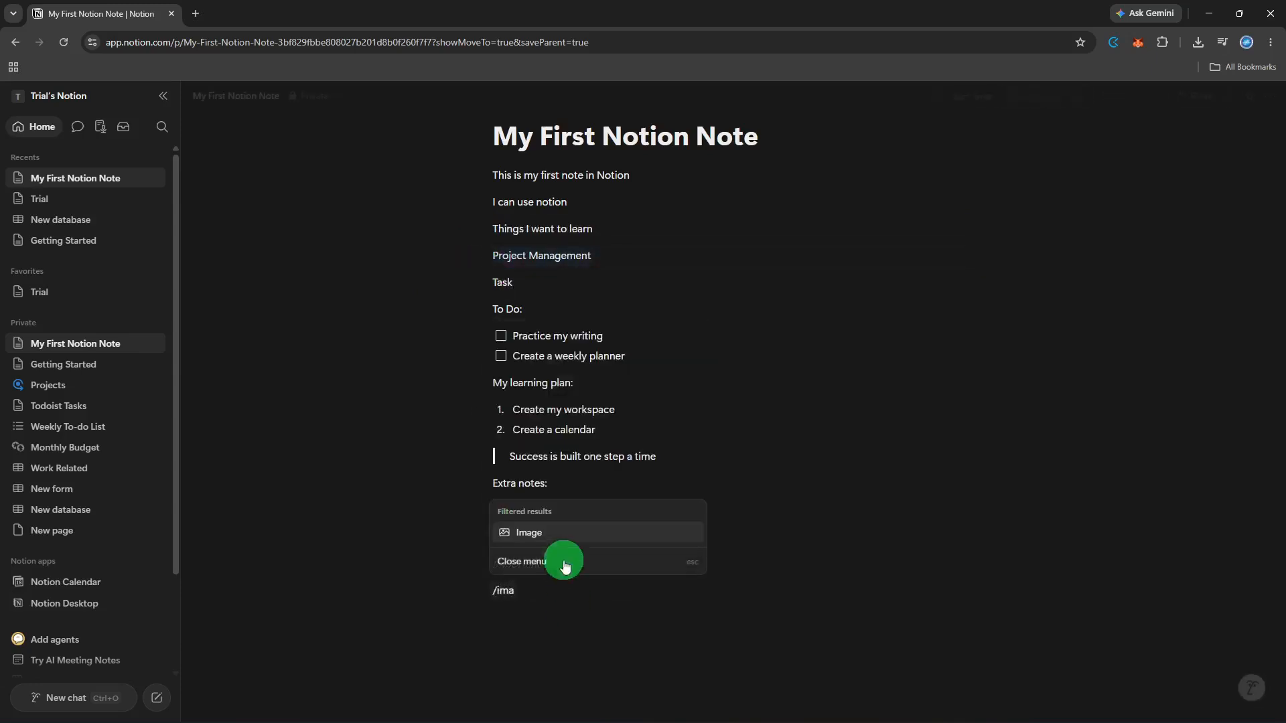
{"action": "left_click", "coordinate": [566, 532]}
{"action": "left_click", "coordinate": [636, 653]}
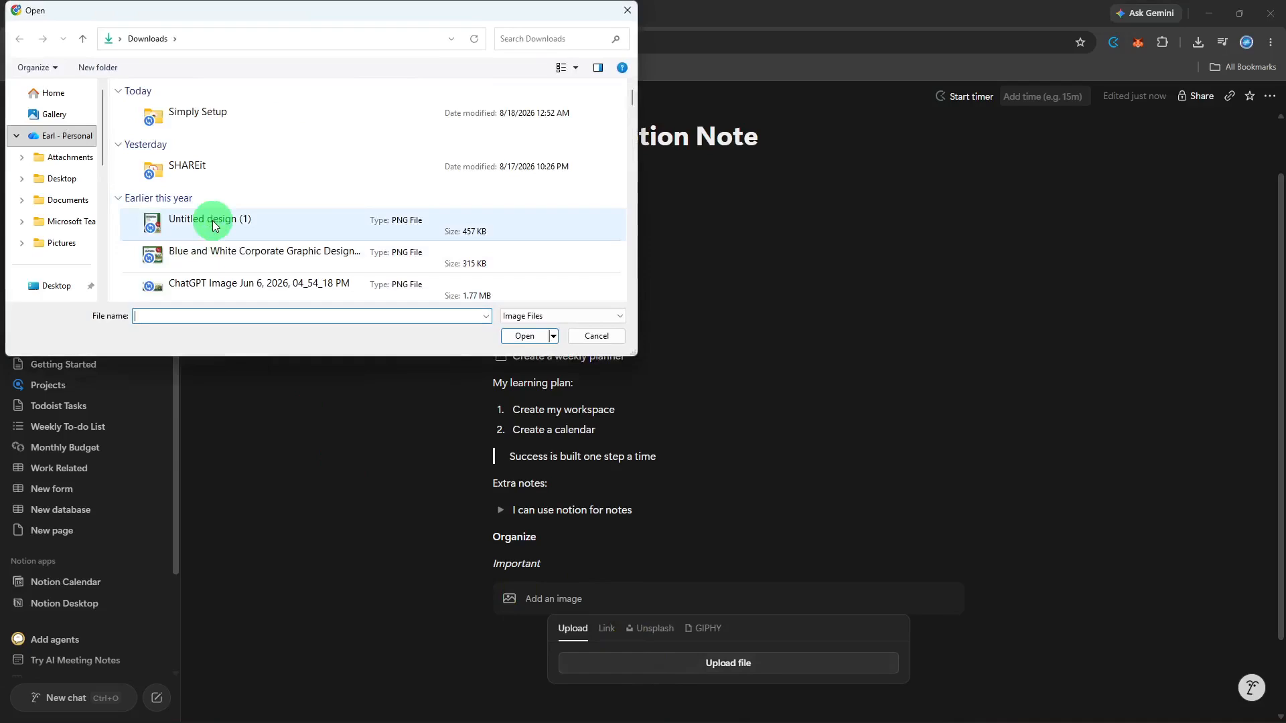
{"action": "scroll", "coordinate": [215, 209], "scroll_direction": "down", "scroll_amount": 6}
{"action": "double_click", "coordinate": [215, 197]}
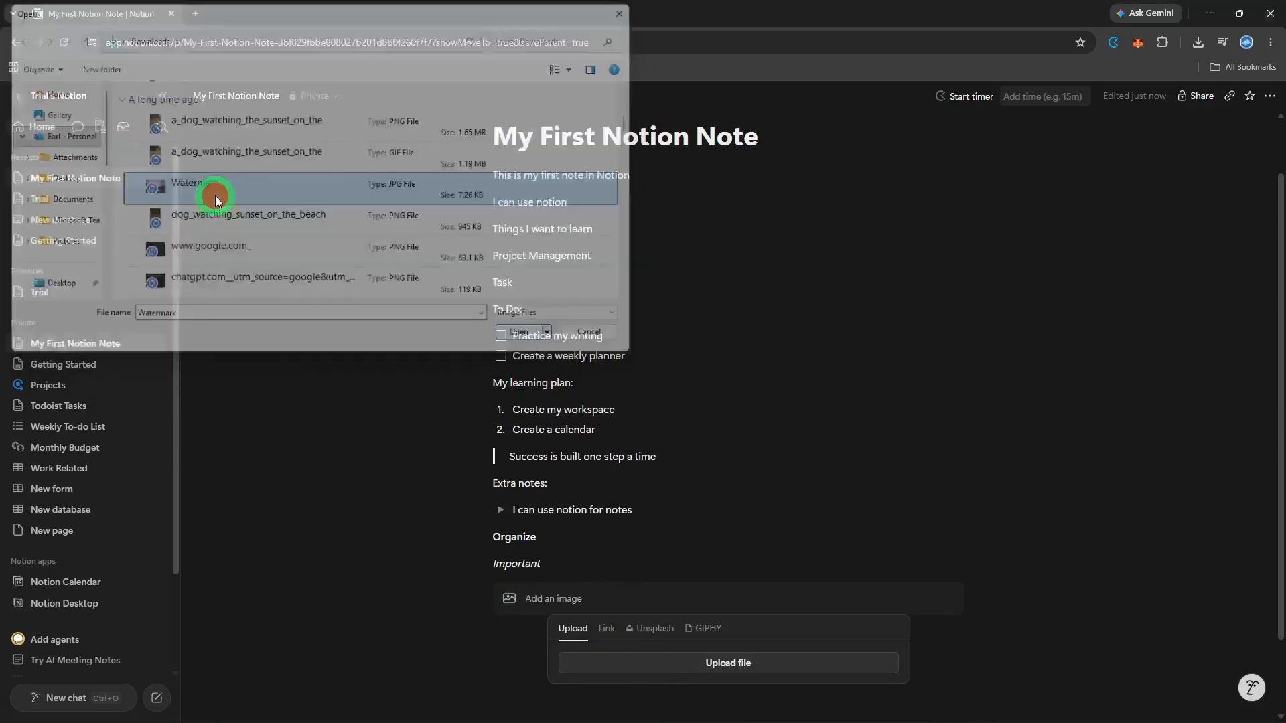
{"action": "scroll", "coordinate": [603, 463], "scroll_direction": "down", "scroll_amount": 2}
{"action": "left_click", "coordinate": [861, 527]}
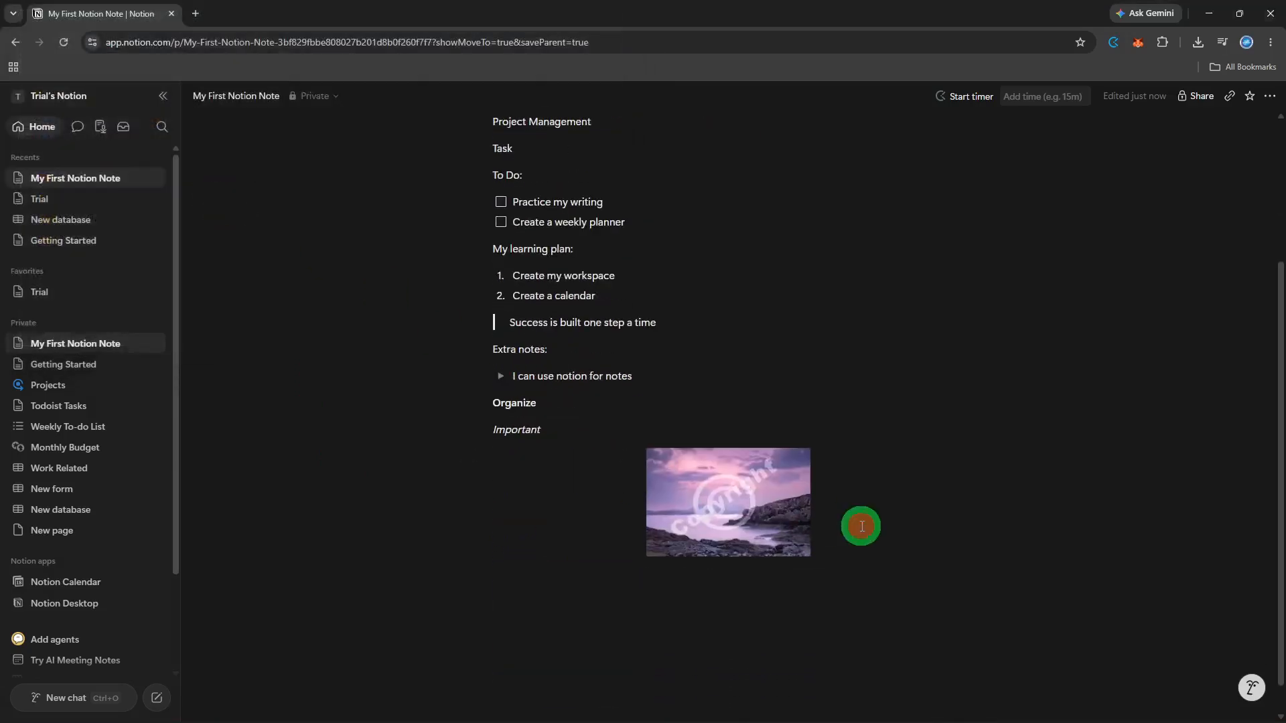
Try to move the inserted image sideways on the page, and deselect it.
{"action": "left_click", "coordinate": [793, 528]}
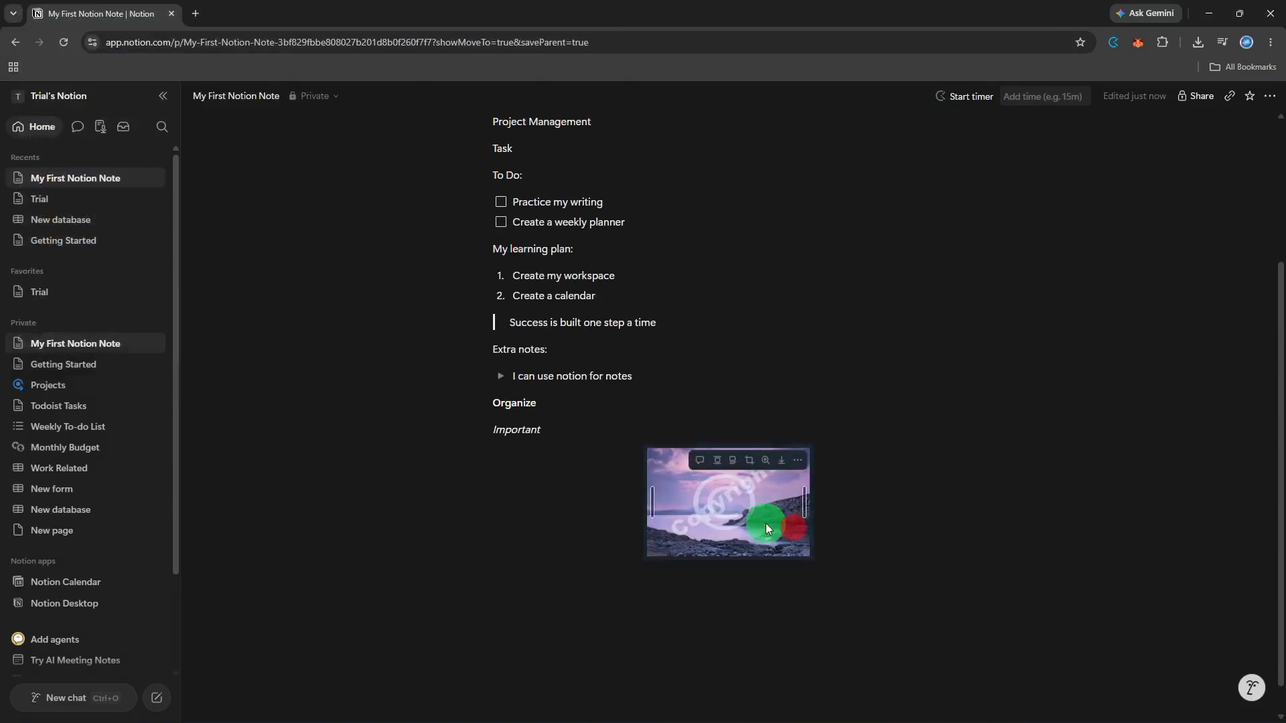
{"action": "left_click_drag", "start_coordinate": [765, 524], "coordinate": [643, 524]}
{"action": "left_click", "coordinate": [826, 540]}
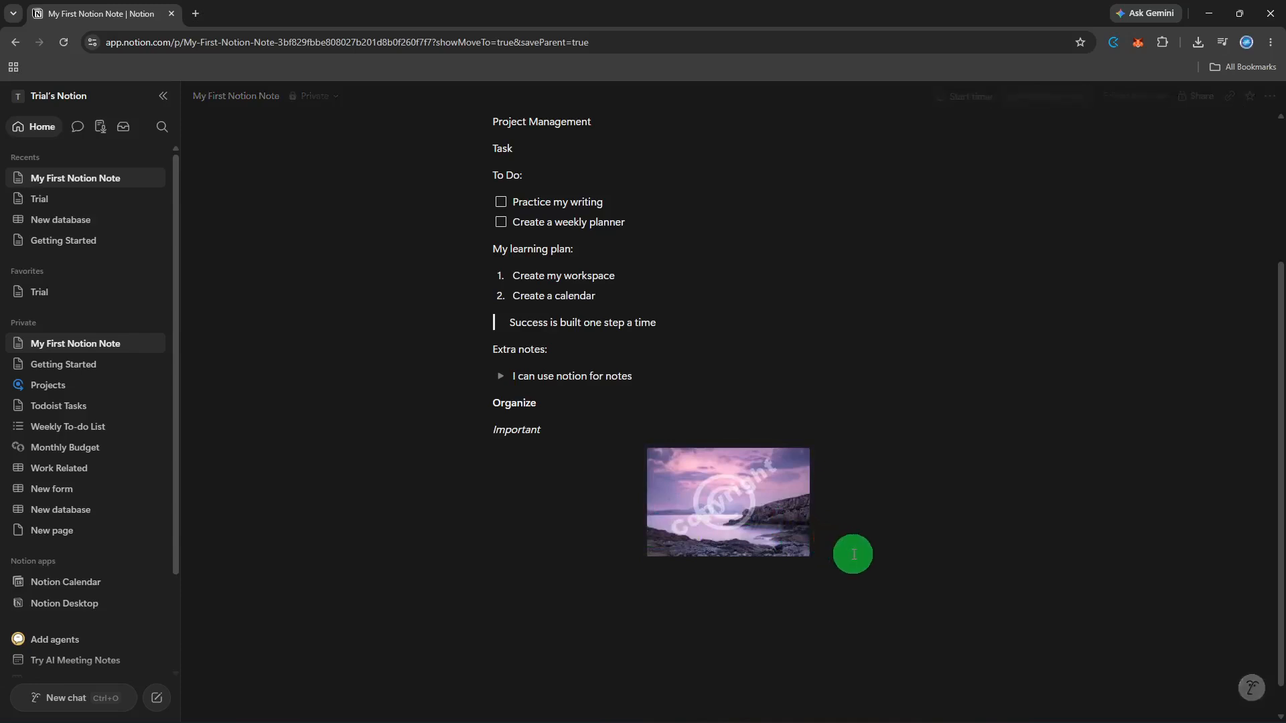
Create a new page titled "My Tasks" and insert a full-page database in it.
{"action": "left_click", "coordinate": [155, 701]}
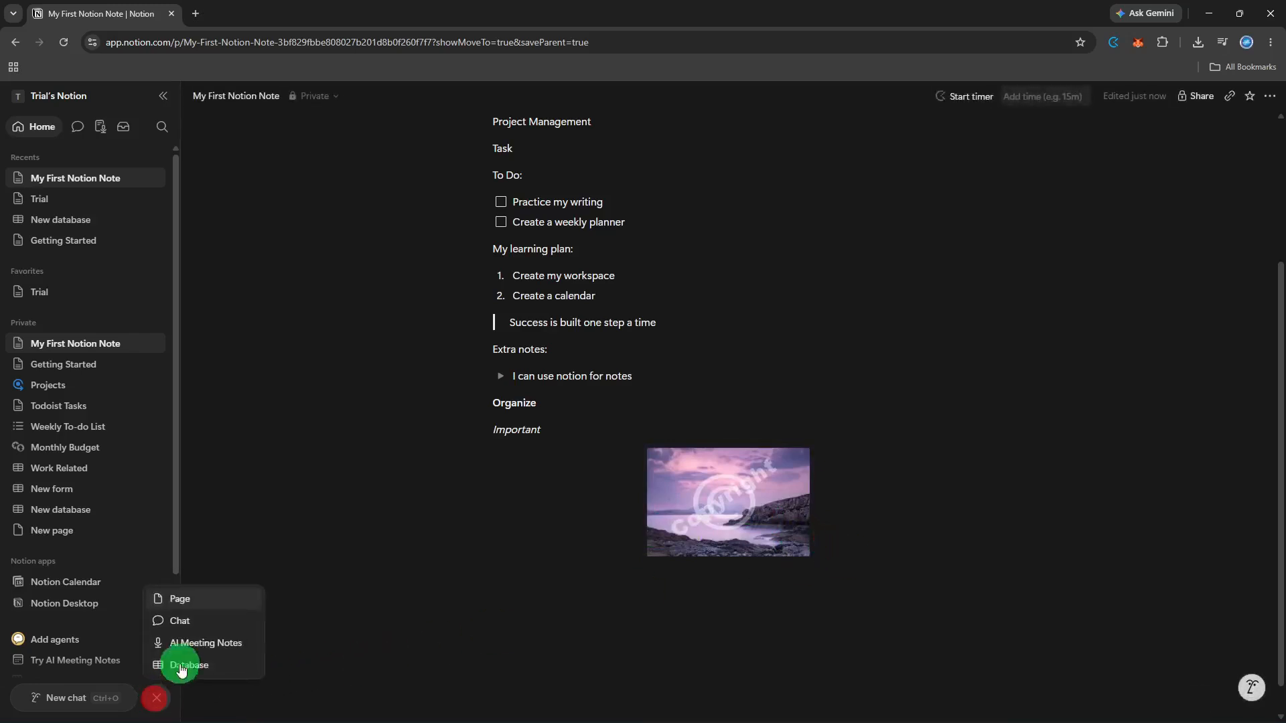
{"action": "left_click", "coordinate": [185, 601]}
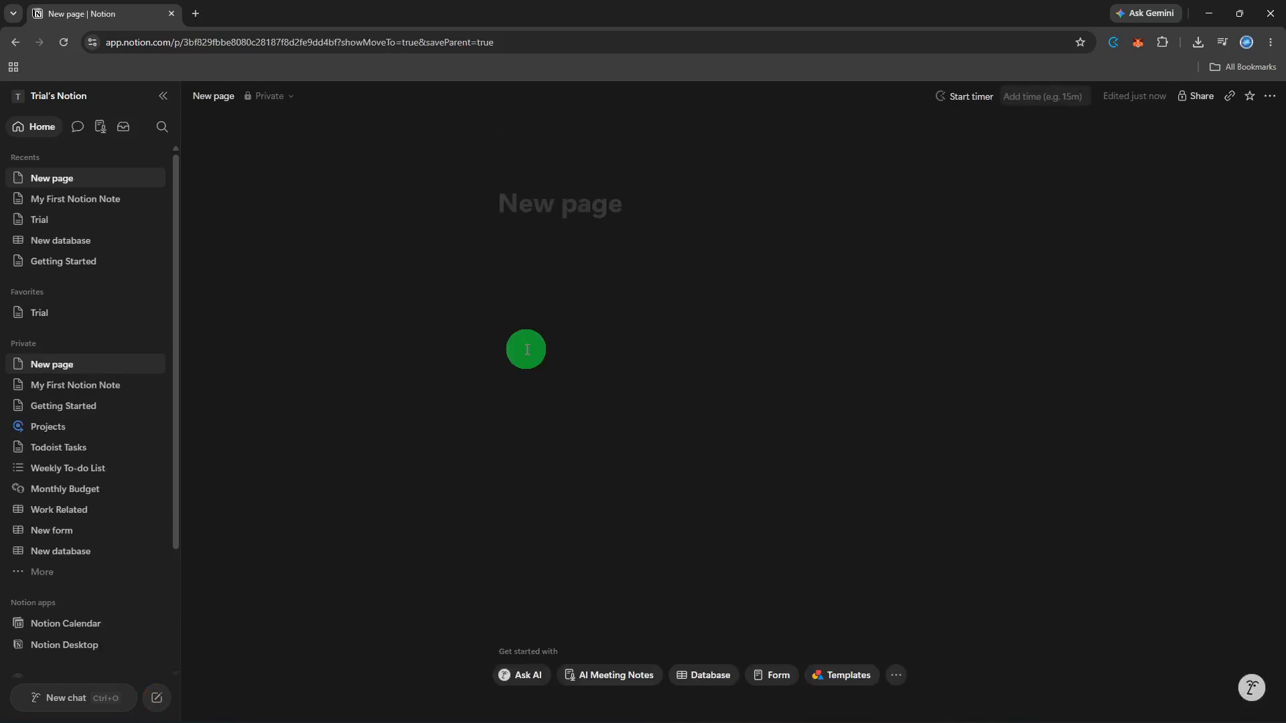
{"action": "type", "text": "My Tasks"}
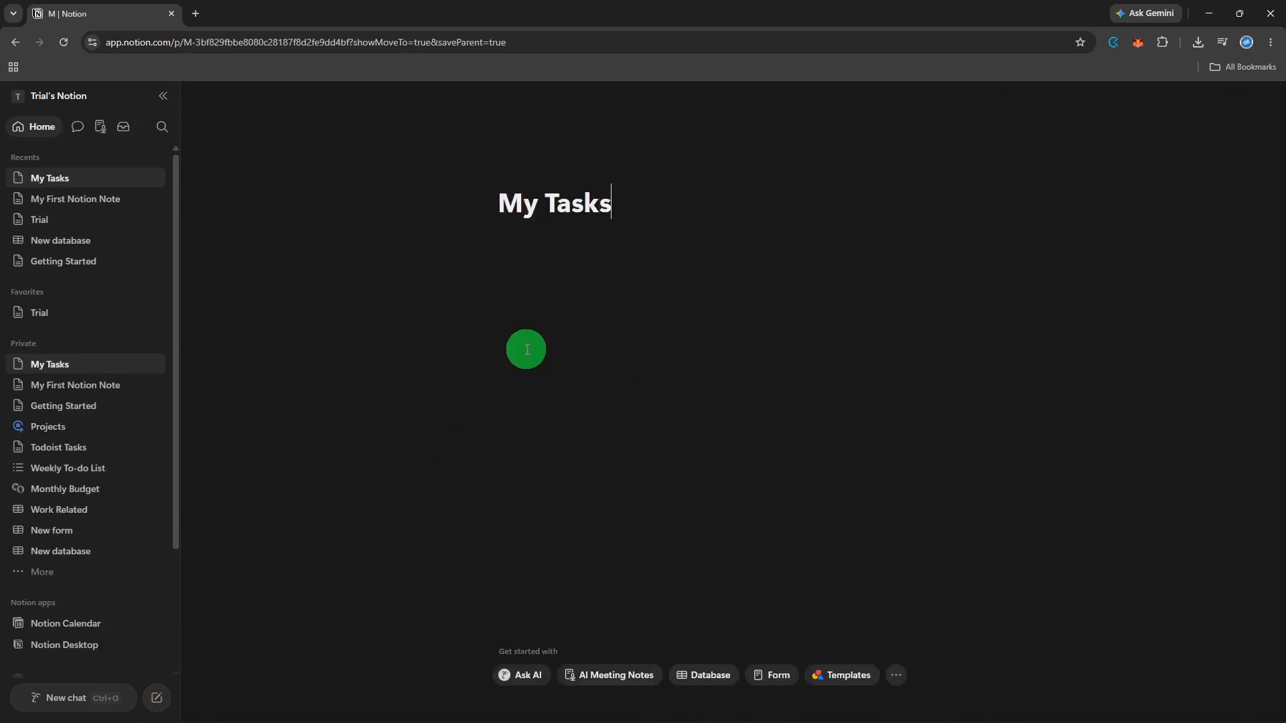
{"action": "key", "text": "Return"}
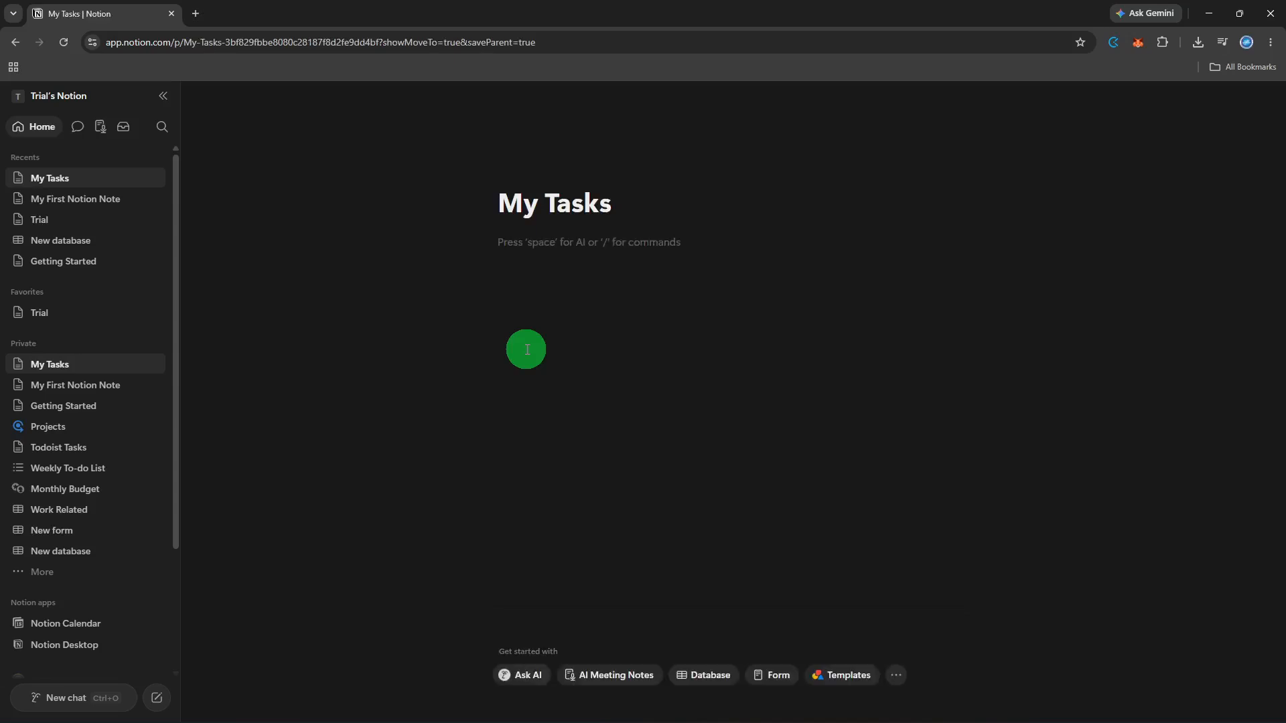
{"action": "type", "text": "/data"}
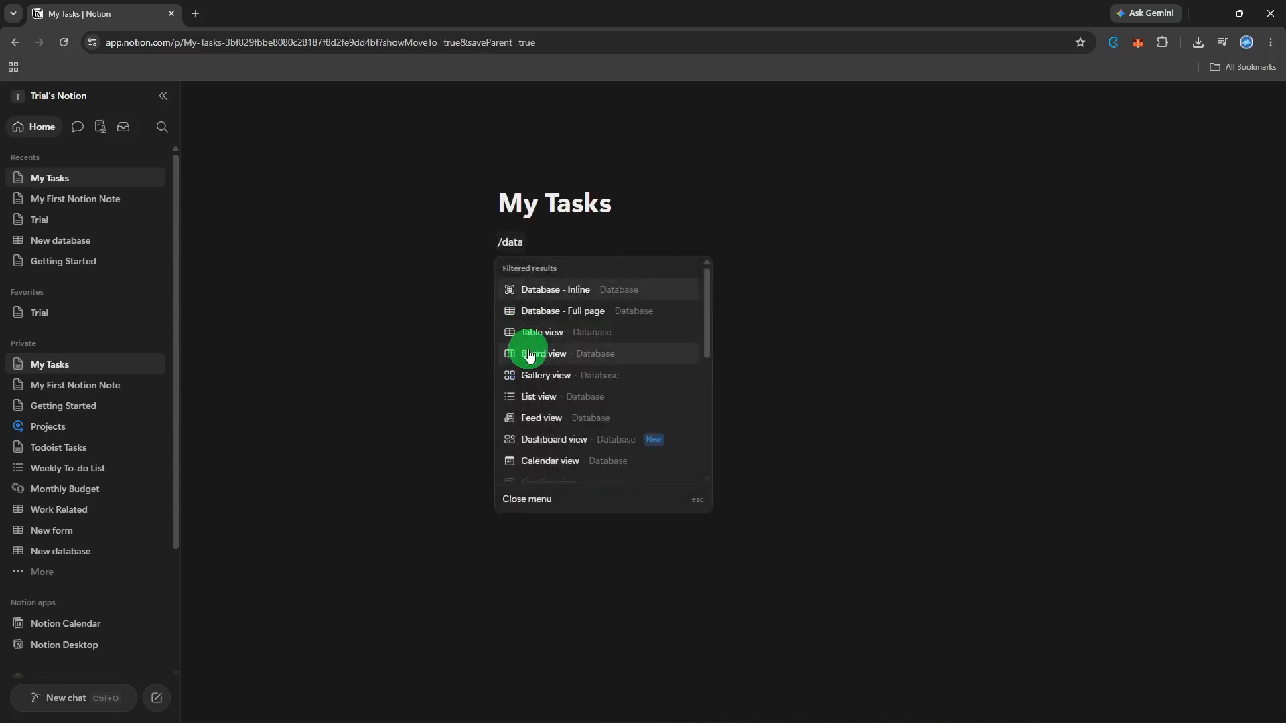
{"action": "left_click", "coordinate": [577, 308]}
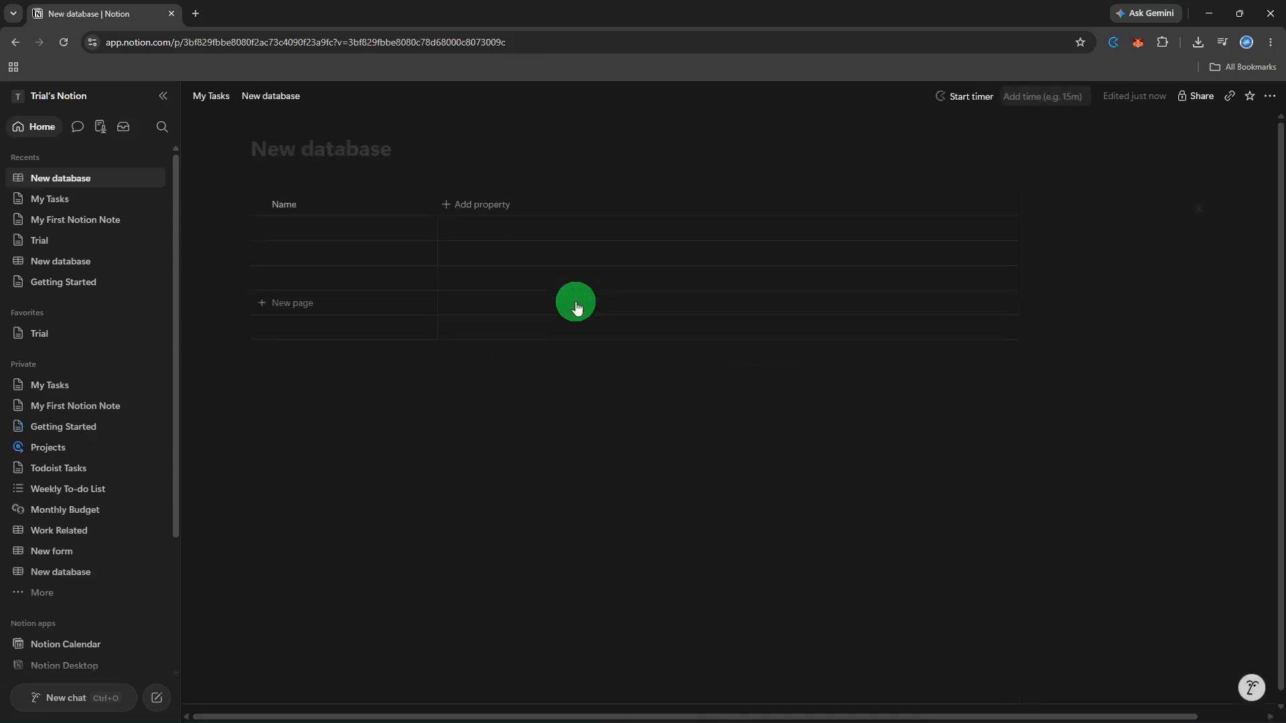
Add two entries to the database, named "Learn Notion" and "Watch youtube".
{"action": "left_click", "coordinate": [375, 227]}
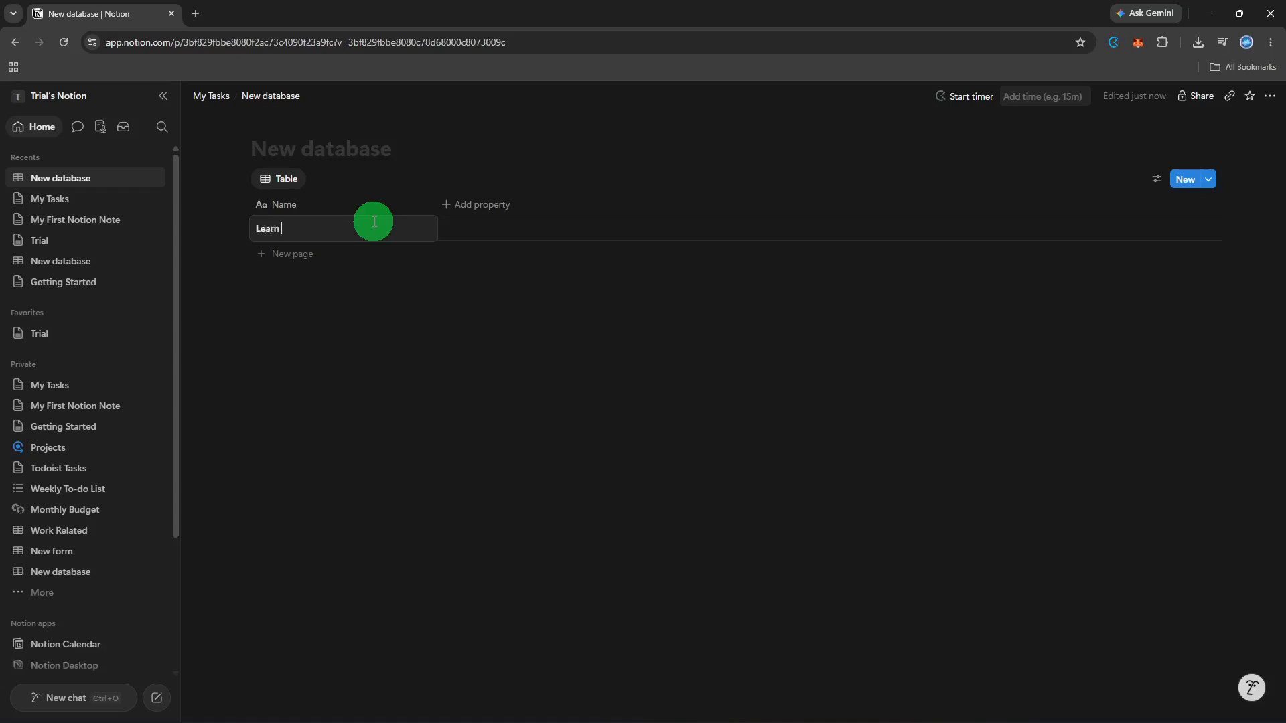
{"action": "key", "text": "Escape"}
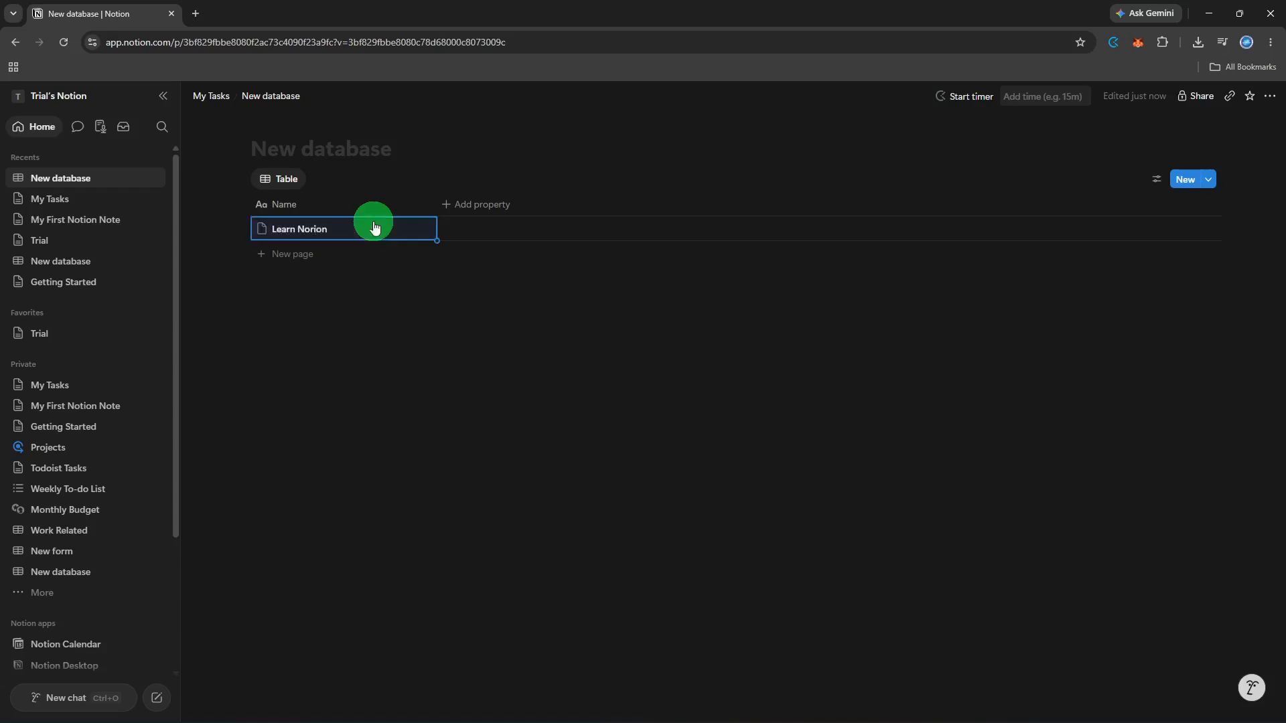
{"action": "left_click", "coordinate": [375, 228]}
{"action": "key", "text": "BackSpace"}
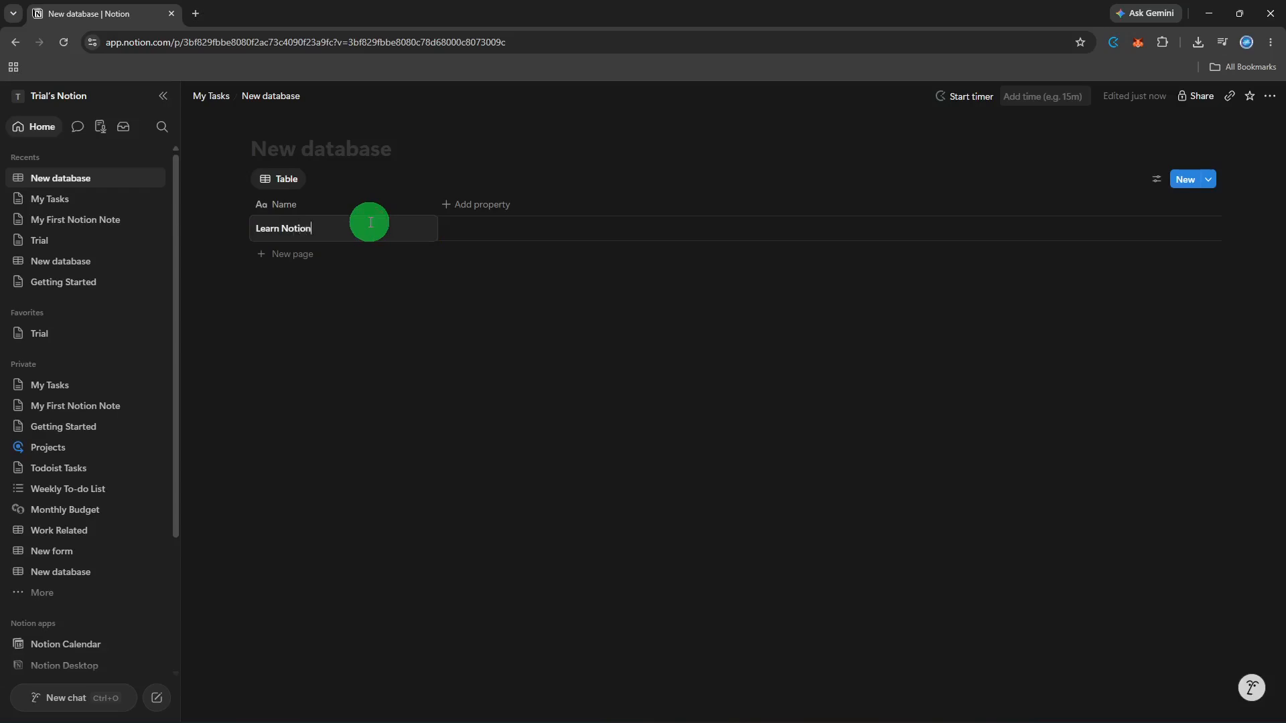
{"action": "left_click", "coordinate": [351, 257]}
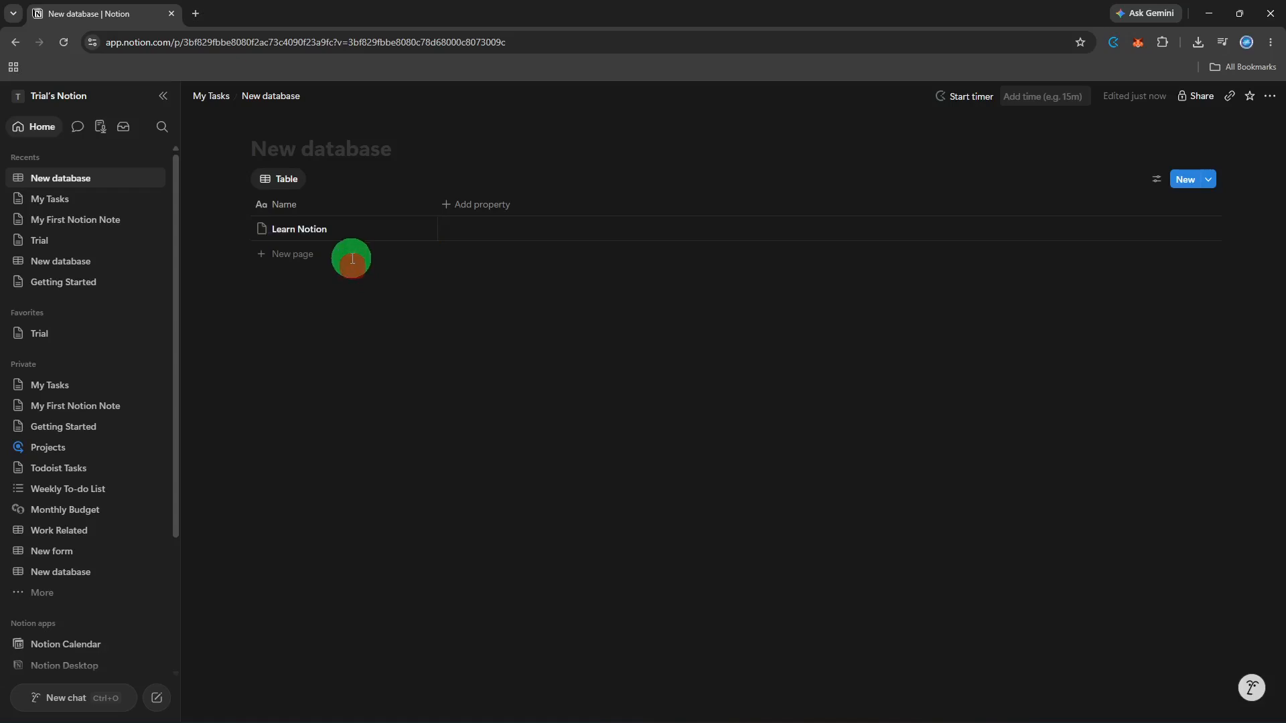
{"action": "left_click", "coordinate": [305, 264]}
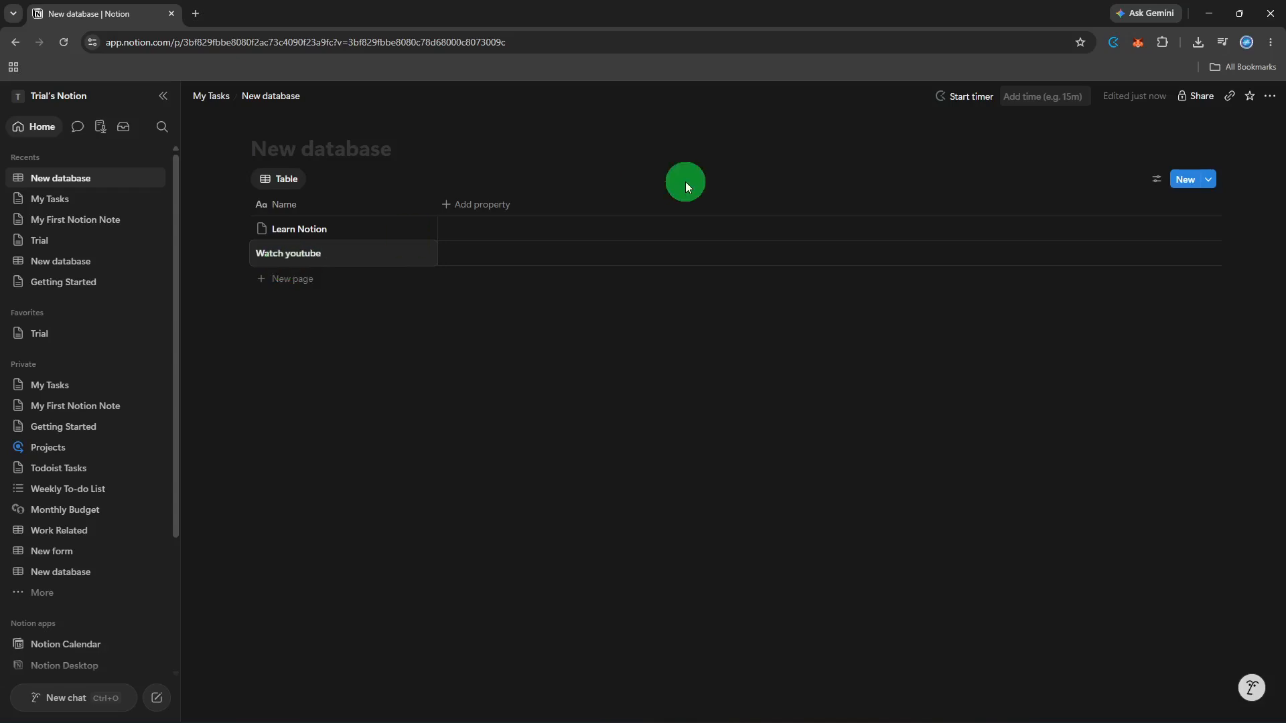
Add a Status-type property named "s", choose Not started for "Learn Notion" and Done for "Watch youtube".
{"action": "left_click", "coordinate": [497, 201]}
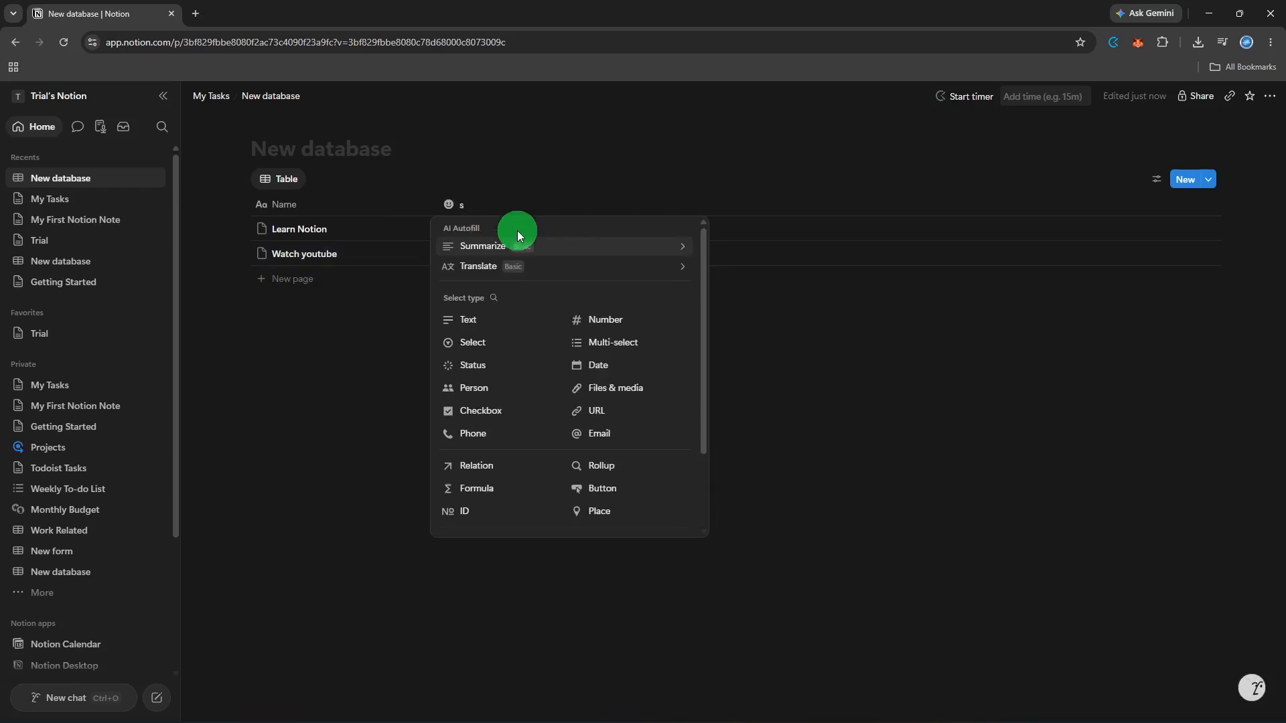
{"action": "left_click", "coordinate": [488, 364]}
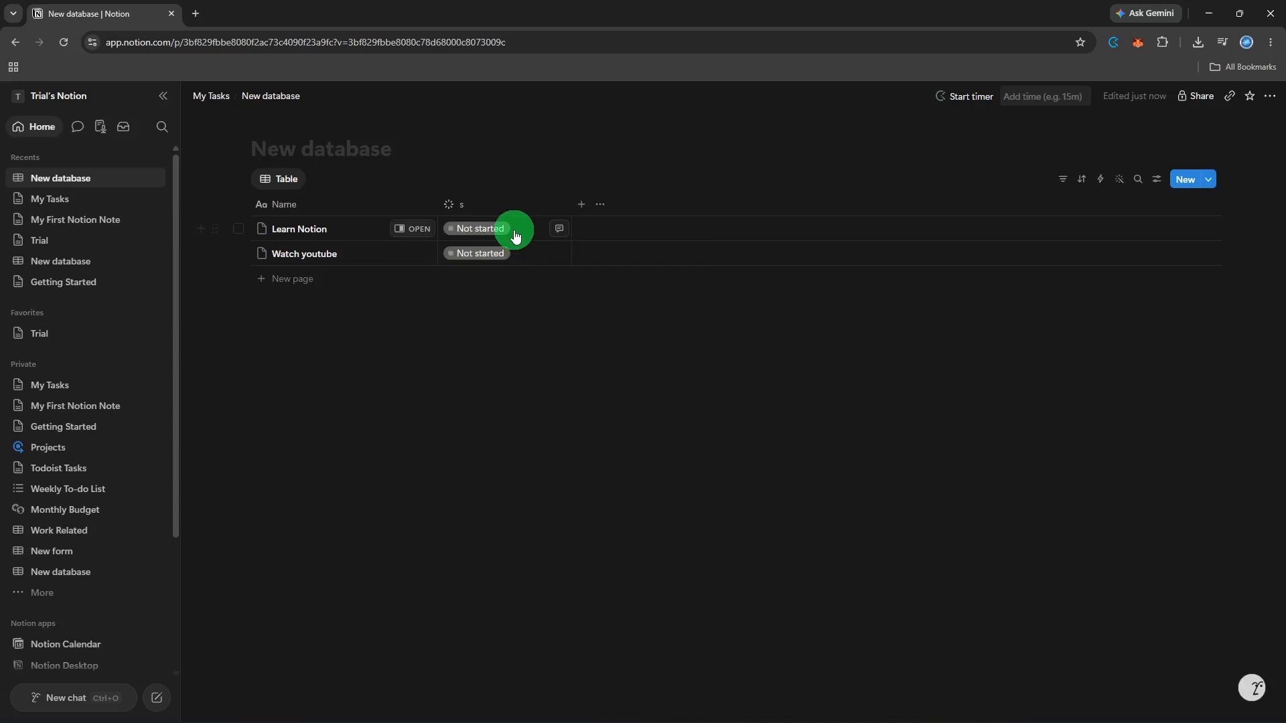
{"action": "left_click", "coordinate": [513, 229]}
{"action": "left_click", "coordinate": [488, 276]}
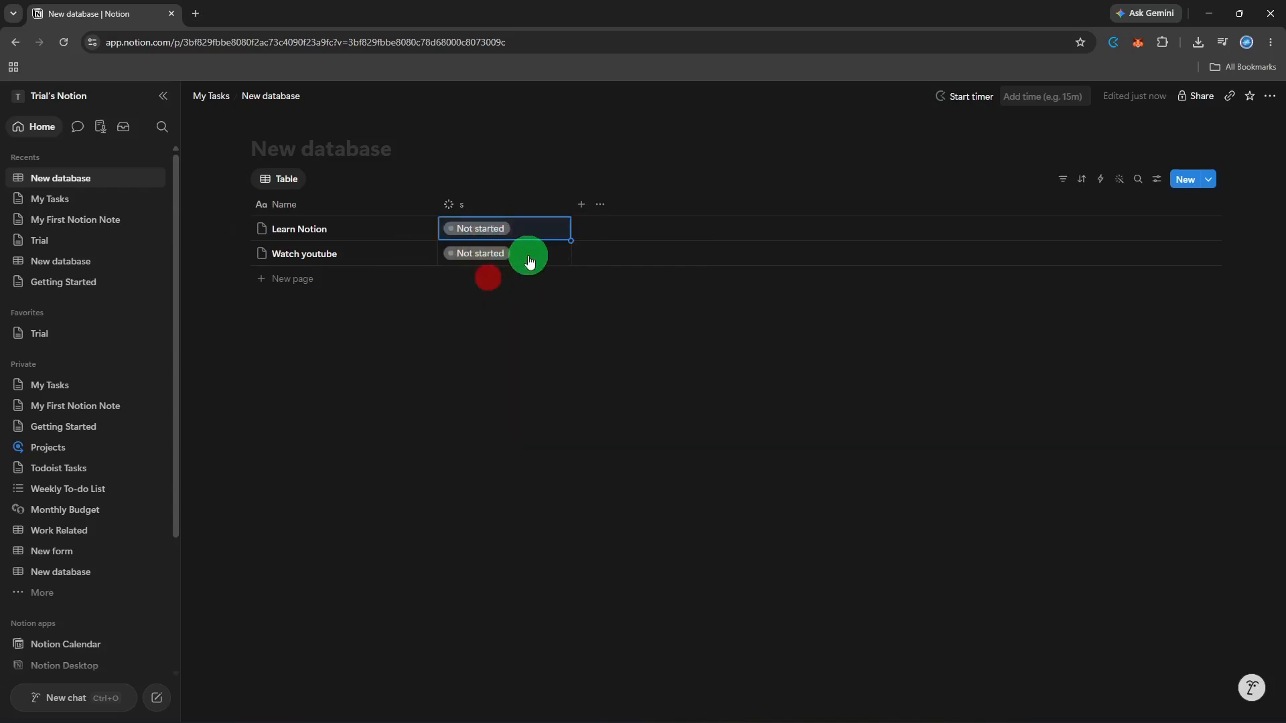
{"action": "left_click", "coordinate": [529, 262]}
{"action": "left_click", "coordinate": [476, 390]}
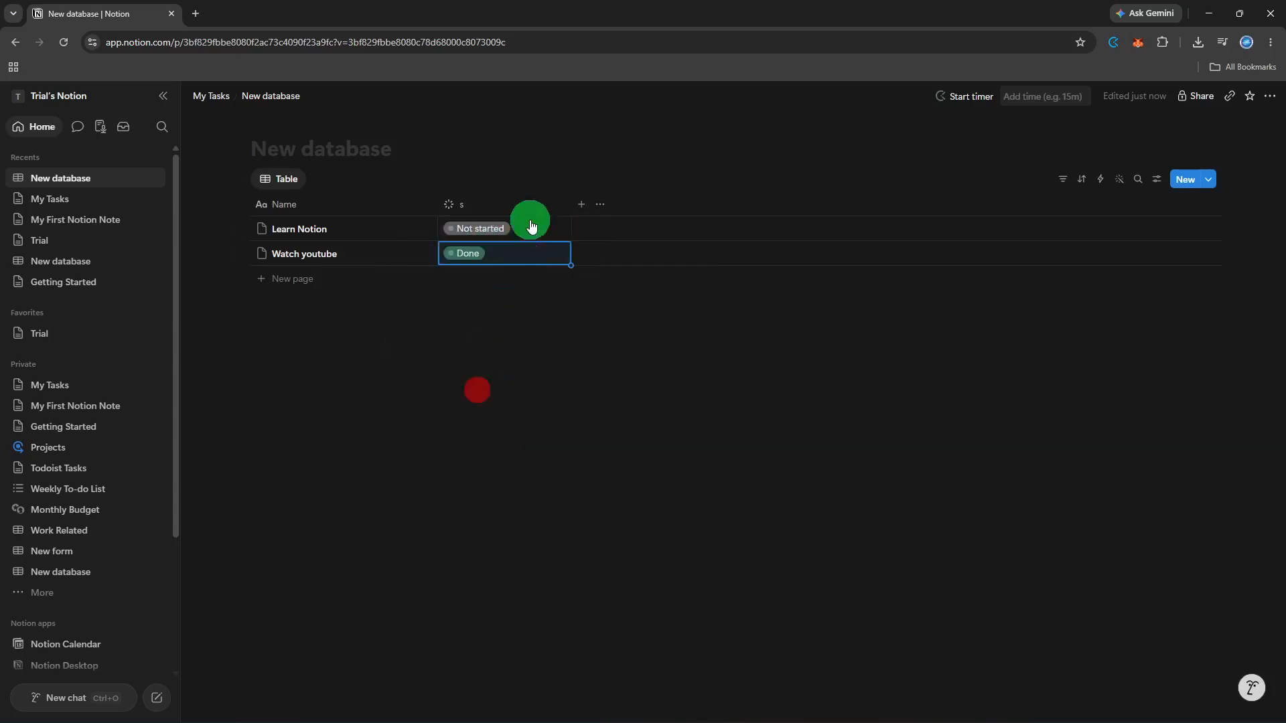
Rename the "s" property as "status".
{"action": "left_click", "coordinate": [528, 206]}
{"action": "left_click", "coordinate": [492, 235]}
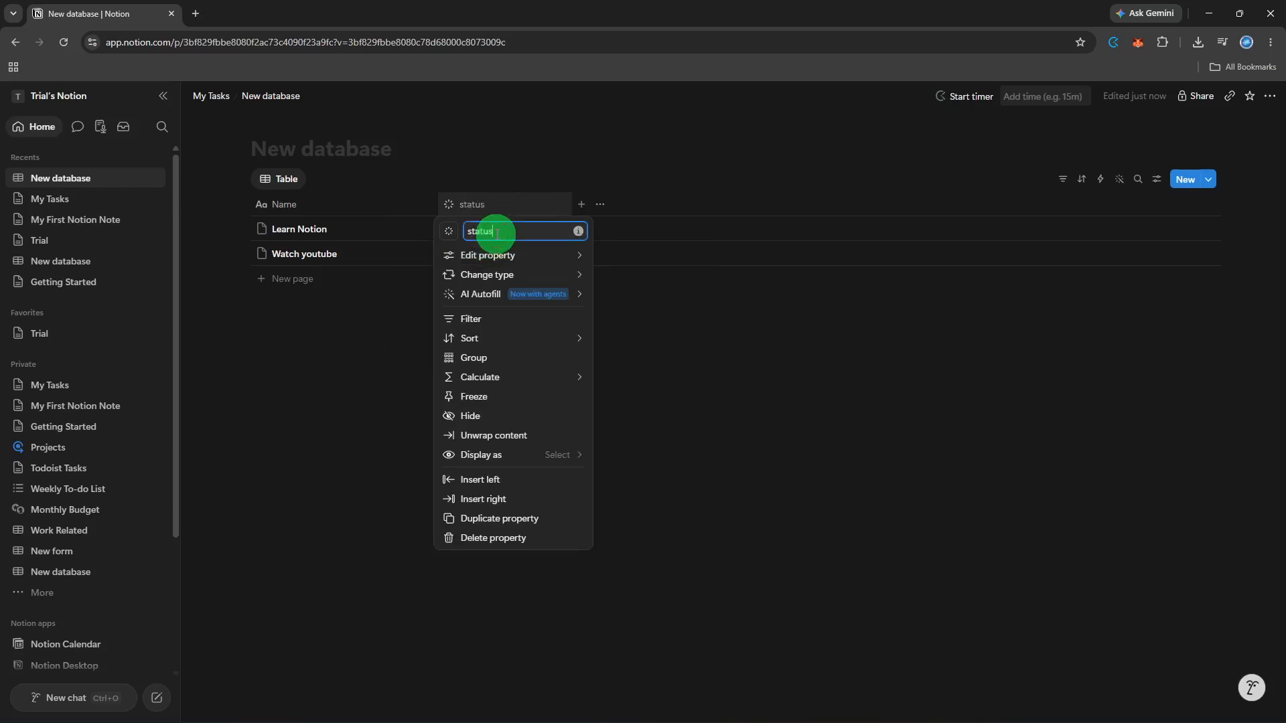
{"action": "left_click", "coordinate": [697, 235]}
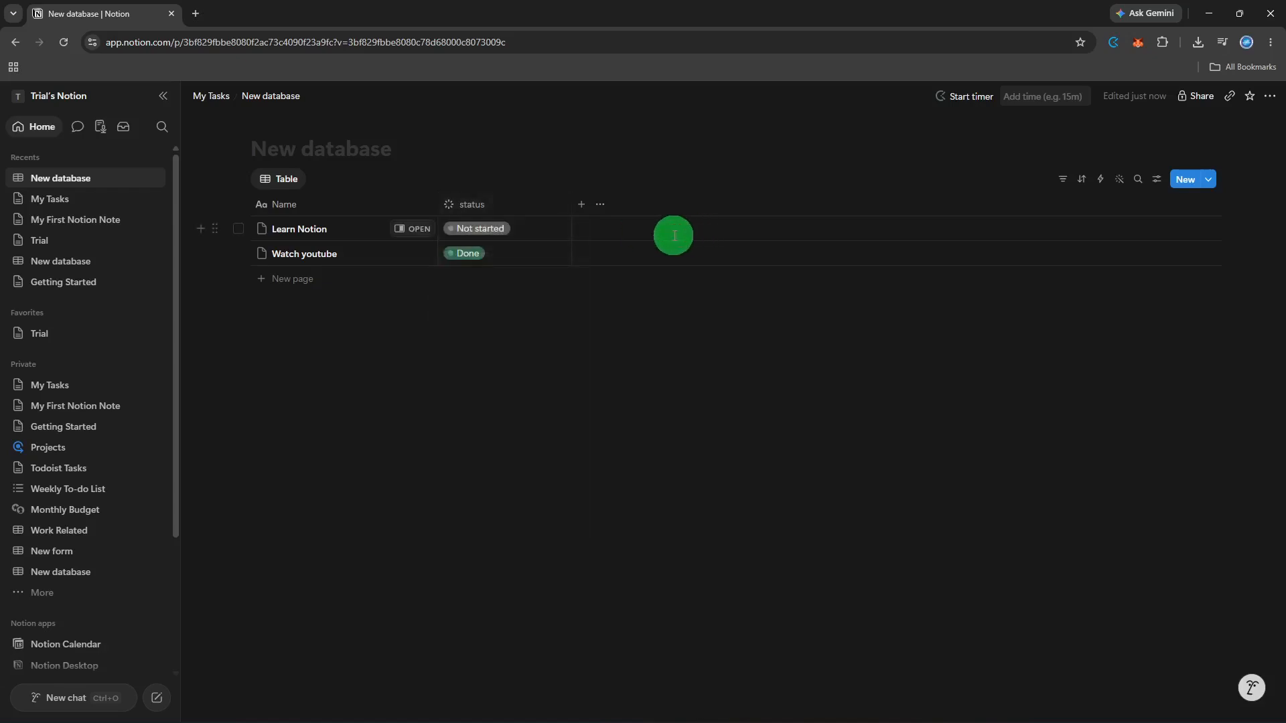
Add a Date property after the status column.
{"action": "left_click", "coordinate": [584, 205]}
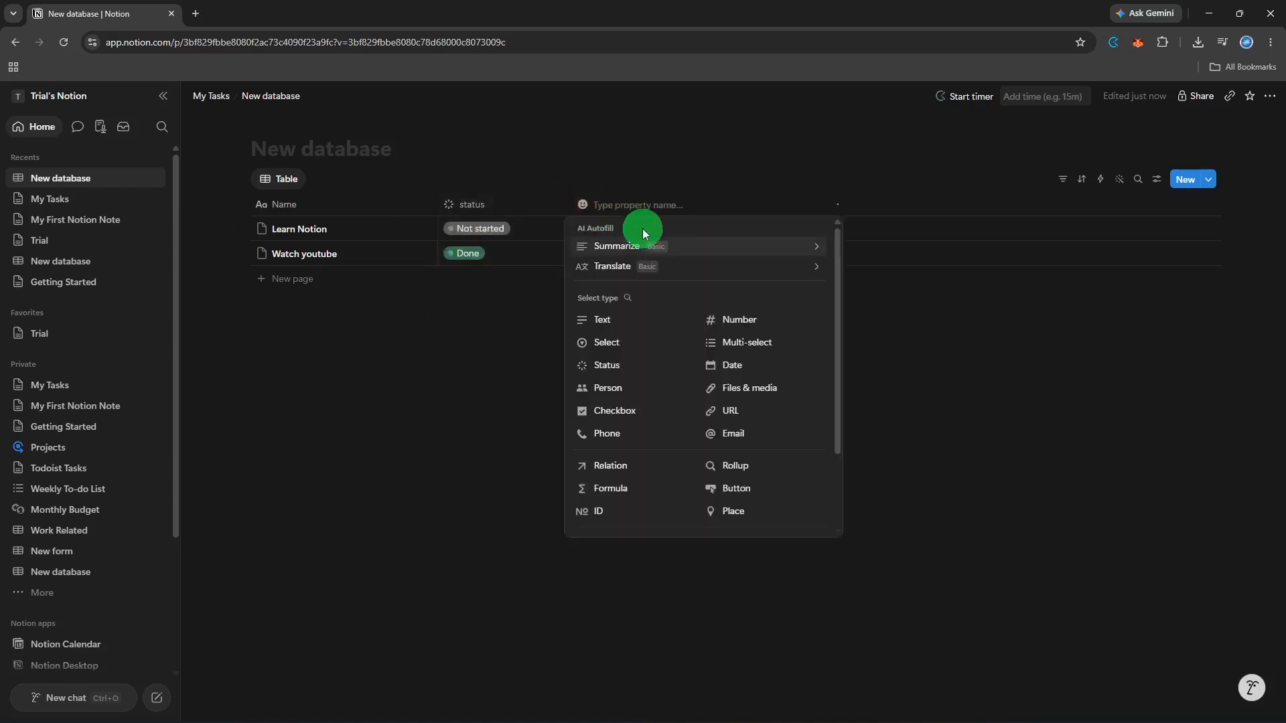
{"action": "mouse_move", "coordinate": [662, 248]}
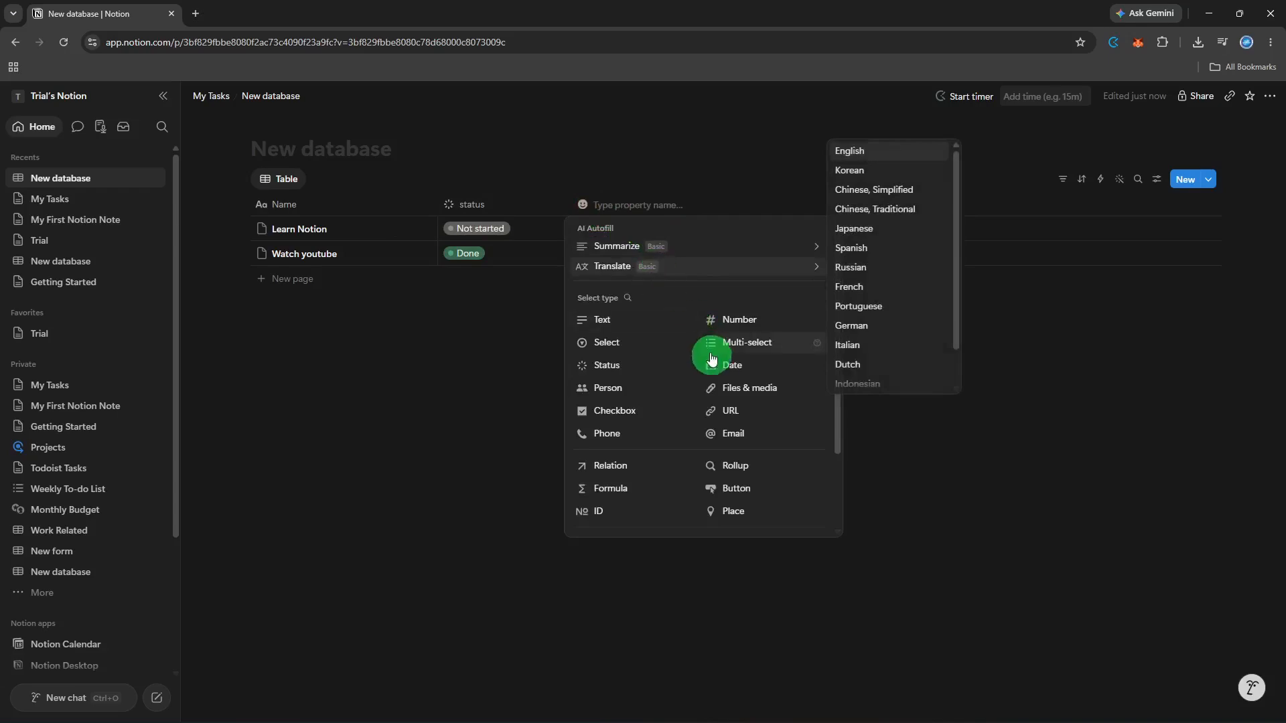
{"action": "left_click", "coordinate": [721, 374]}
Set the date of "Learn Notion" to August 18, 2026 and of "Watch youtube" to August 17, 2026.
{"action": "left_click", "coordinate": [661, 225]}
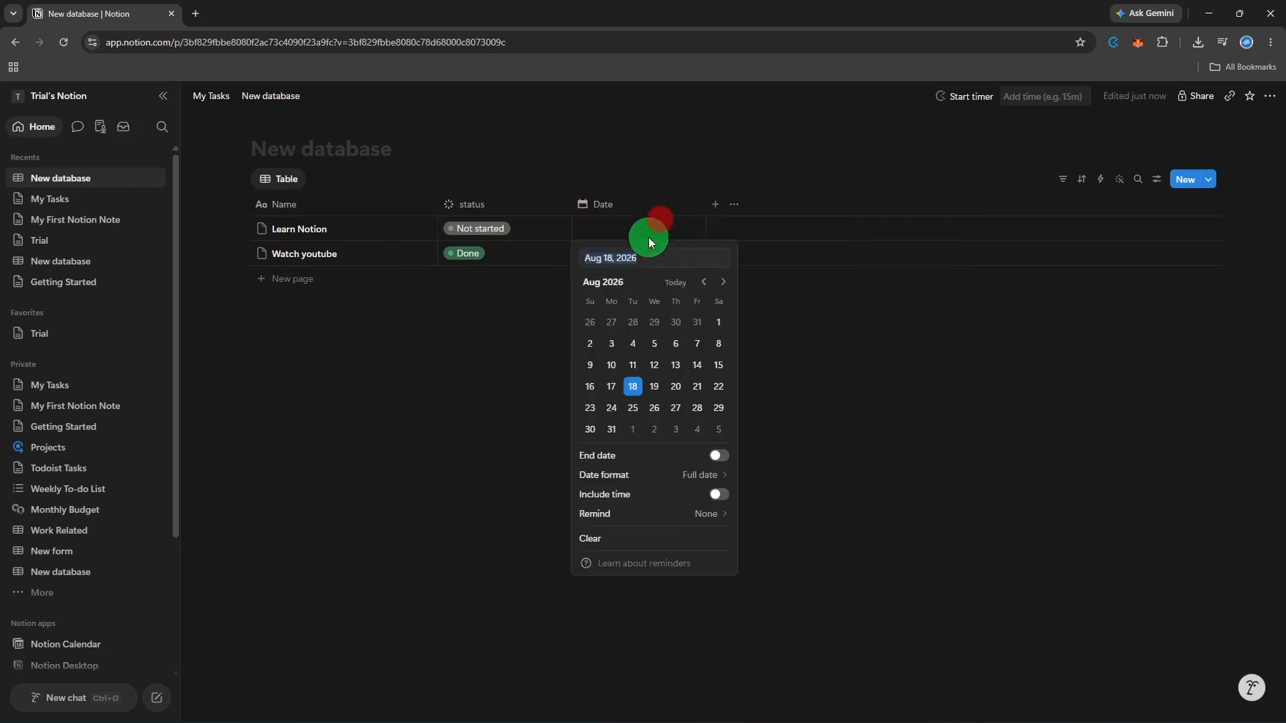
{"action": "left_click", "coordinate": [633, 387]}
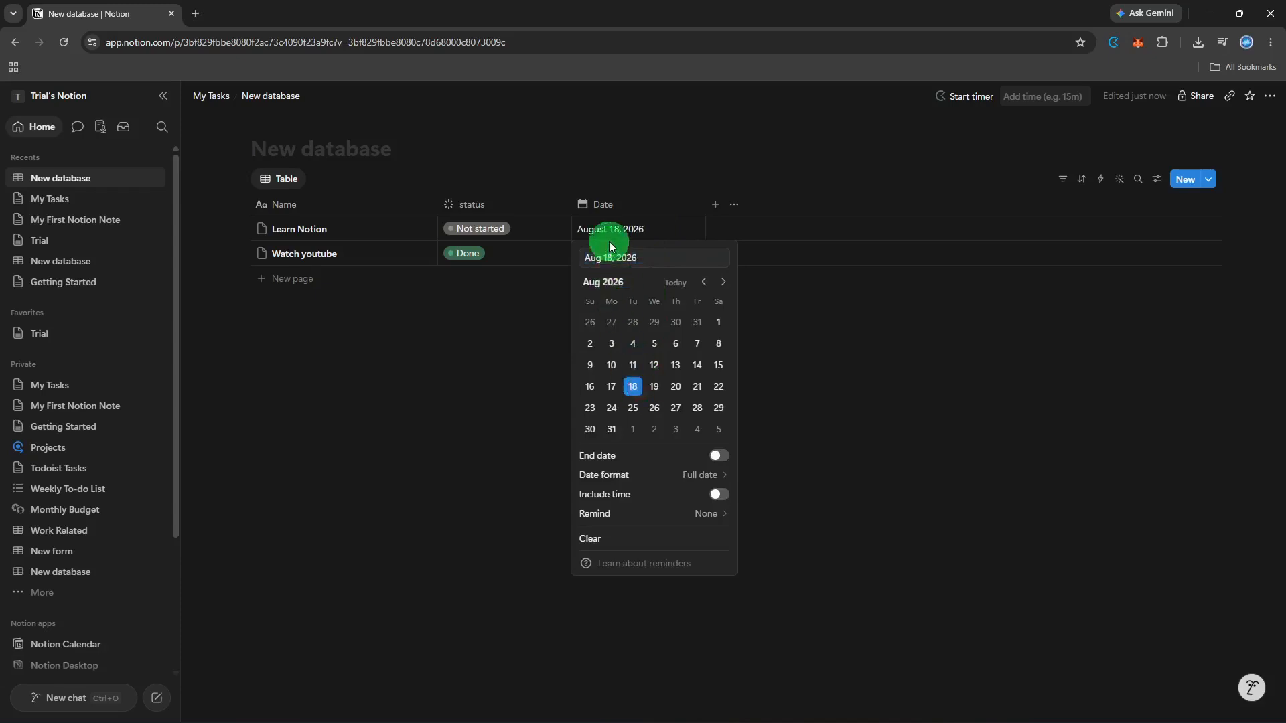
{"action": "left_click", "coordinate": [538, 256]}
{"action": "left_click", "coordinate": [596, 252]}
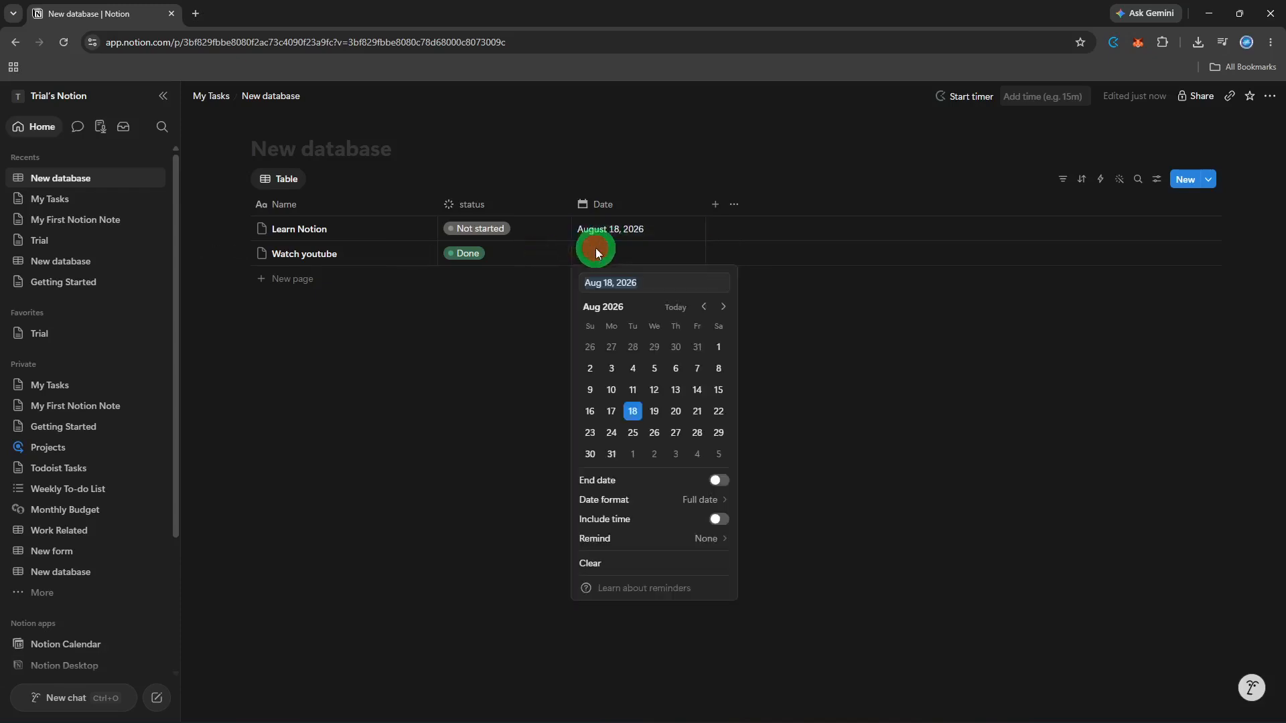
{"action": "left_click", "coordinate": [612, 413]}
{"action": "left_click", "coordinate": [535, 281]}
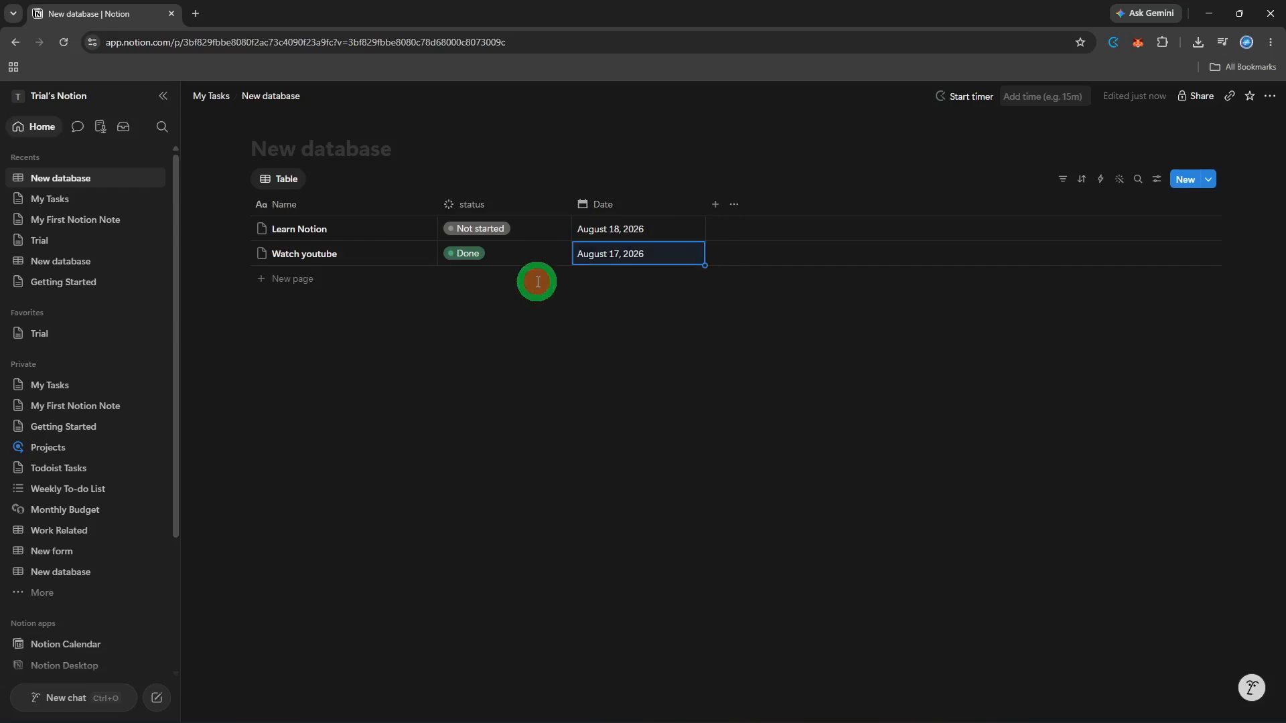
{"action": "left_click", "coordinate": [737, 225]}
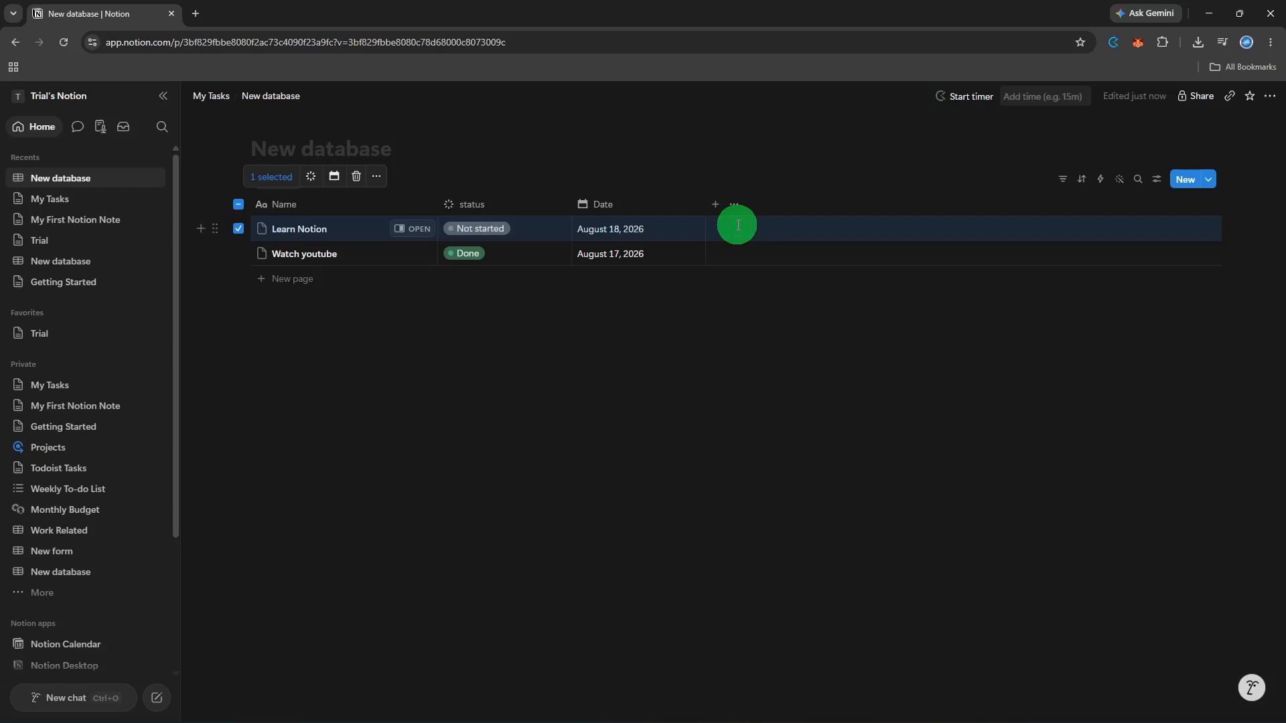
Create a new page titled "My Workspace" and start an empty line below the title.
{"action": "left_click", "coordinate": [158, 698]}
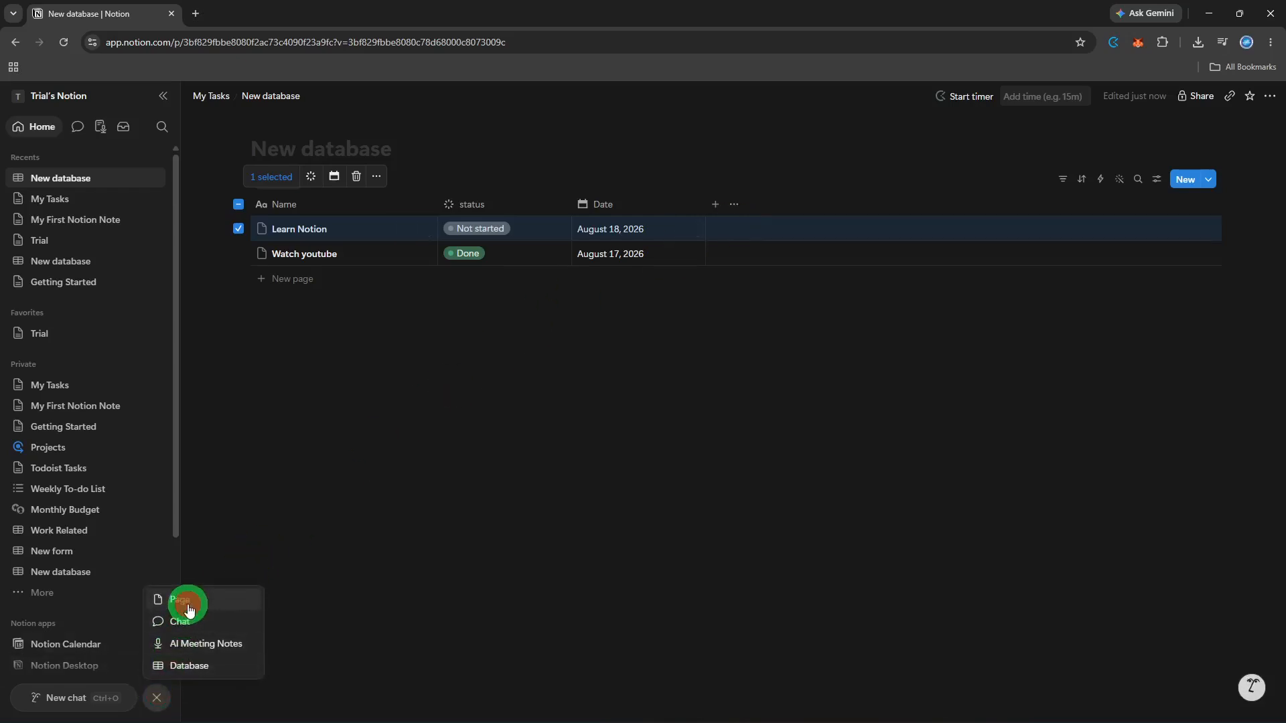
{"action": "left_click", "coordinate": [189, 609]}
{"action": "type", "text": "My "}
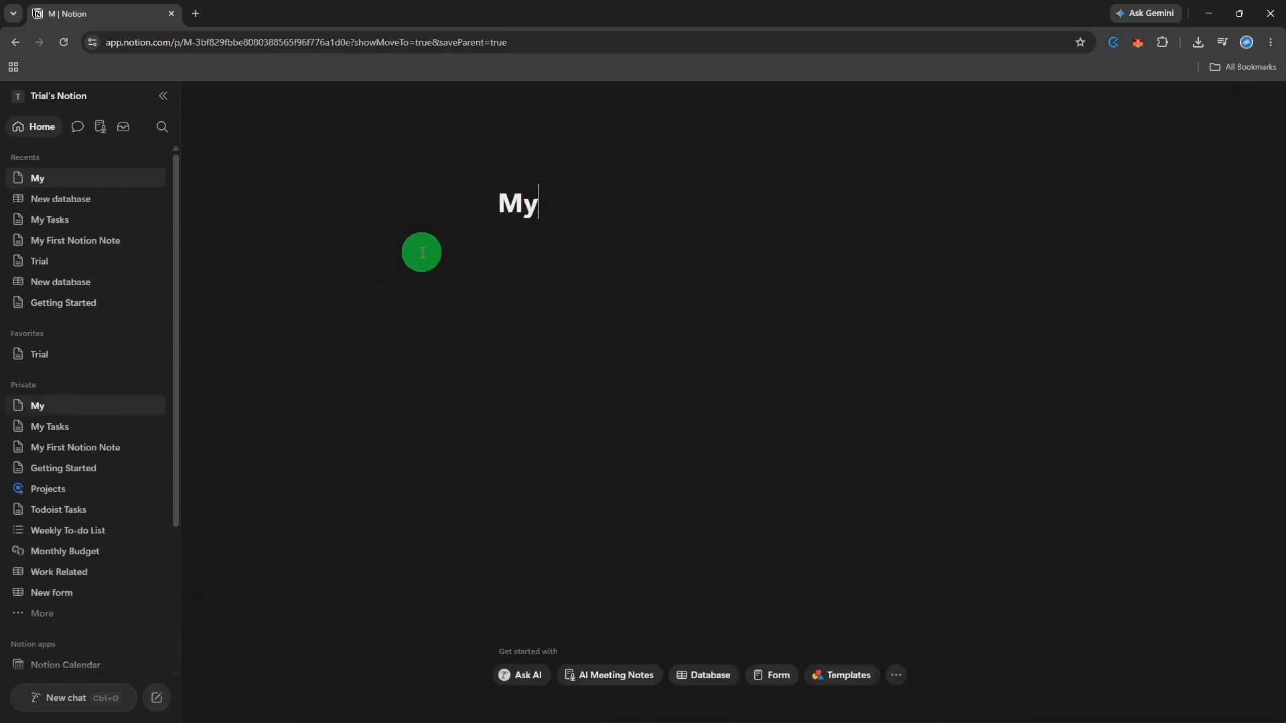
{"action": "type", "text": "OW"}
{"action": "key", "text": "BackSpace"}
{"action": "key", "text": "BackSpace"}
{"action": "type", "text": "Wo"}
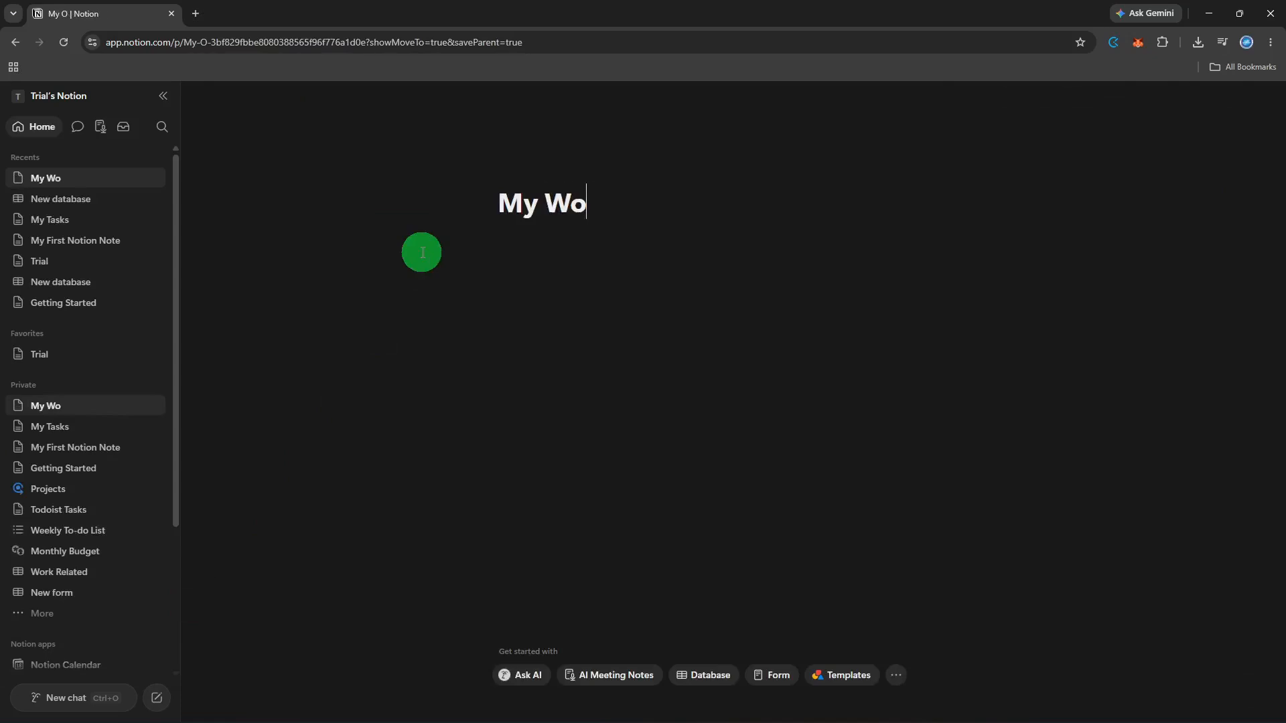
{"action": "type", "text": "rkspace"}
{"action": "key", "text": "Return"}
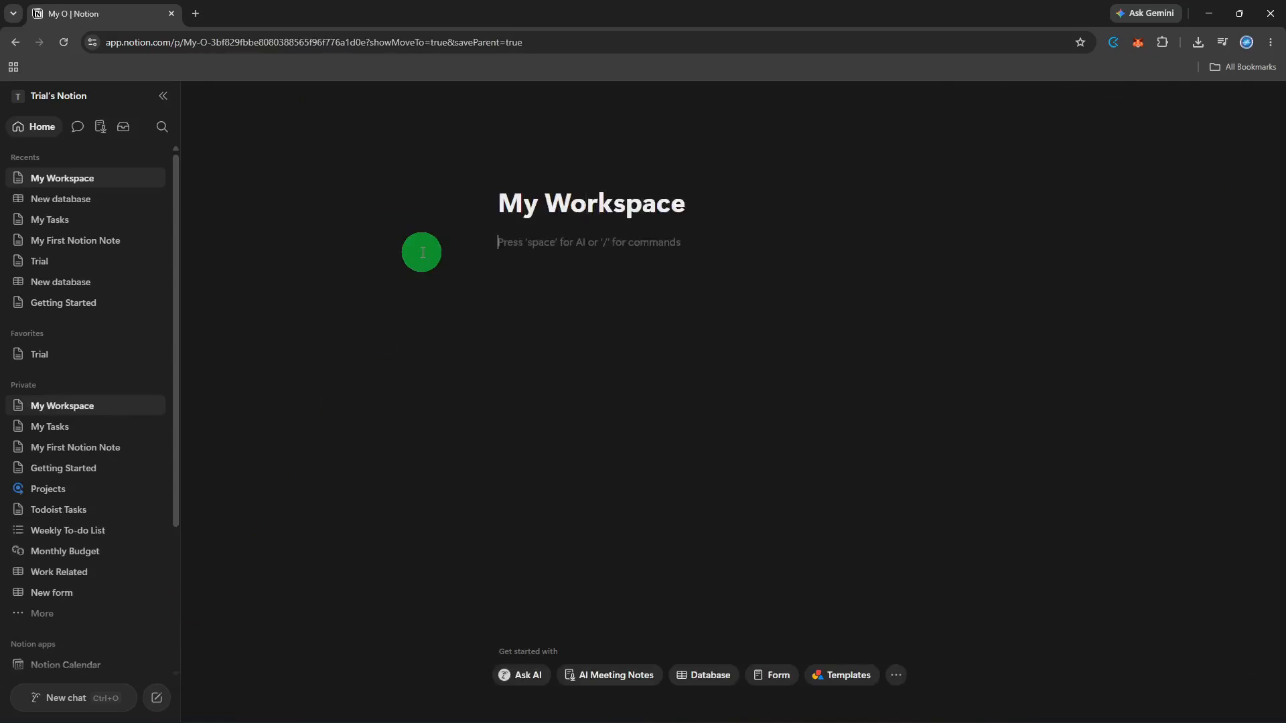
Write "Notes" and "Tasks" on separate lines below the My Workspace title.
{"action": "type", "text": "Notes"}
{"action": "key", "text": "Return"}
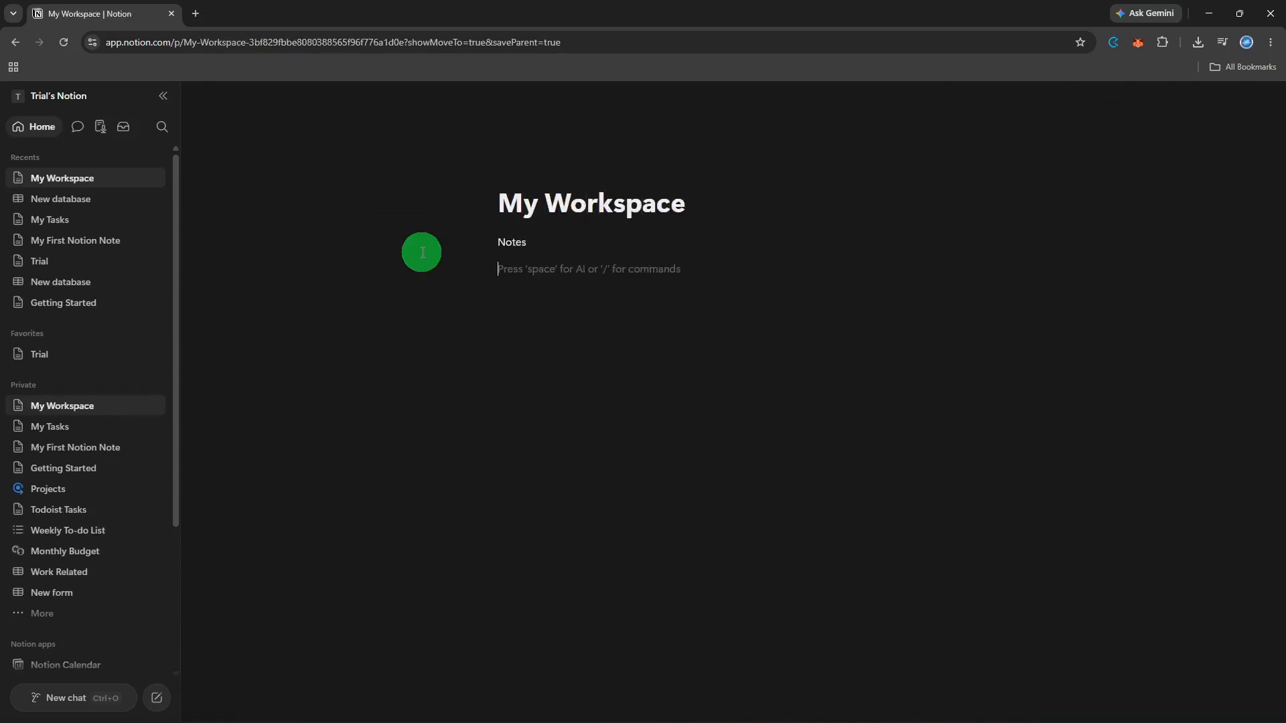
{"action": "type", "text": "Tasks"}
{"action": "key", "text": "Return"}
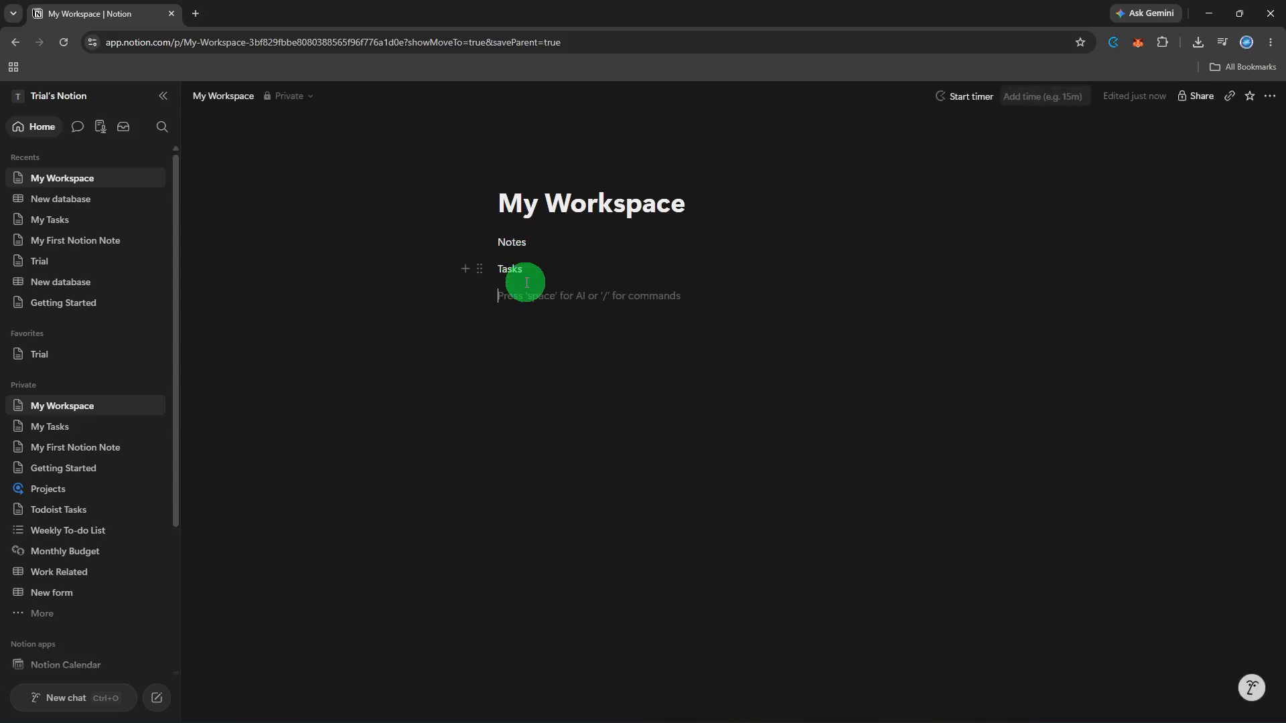
{"action": "type", "text": "/page"}
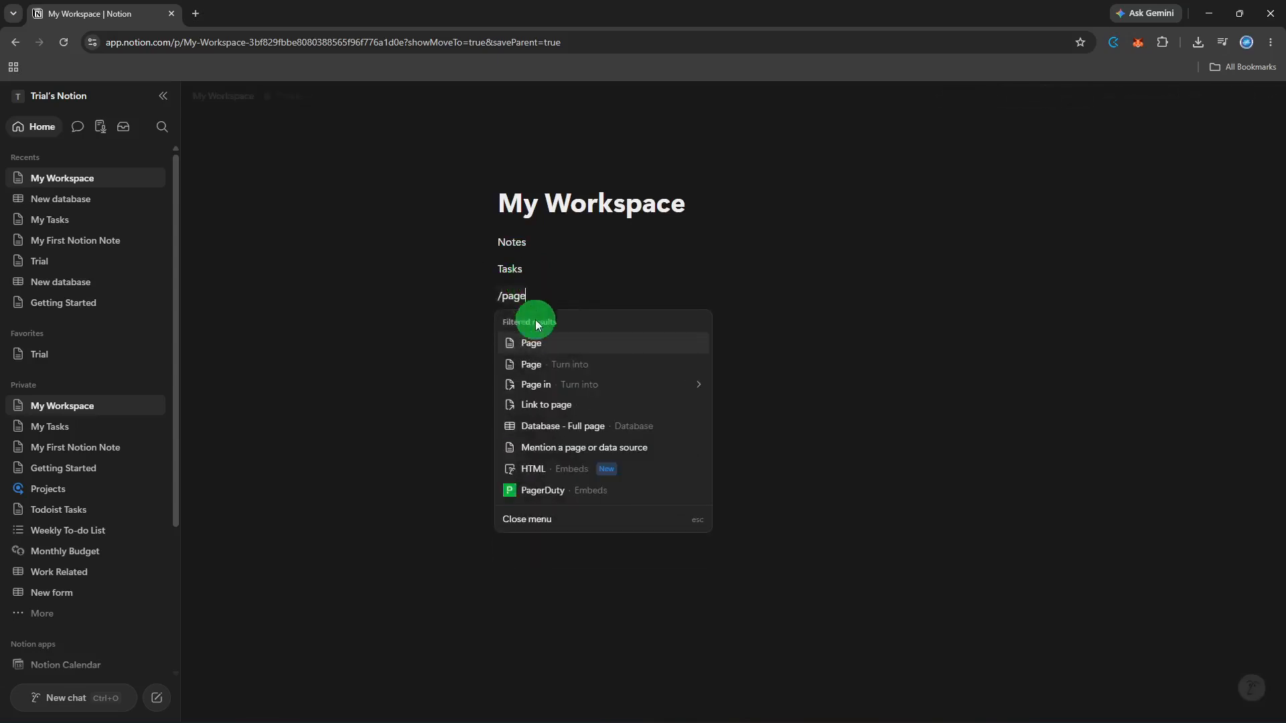
{"action": "mouse_move", "coordinate": [550, 393]}
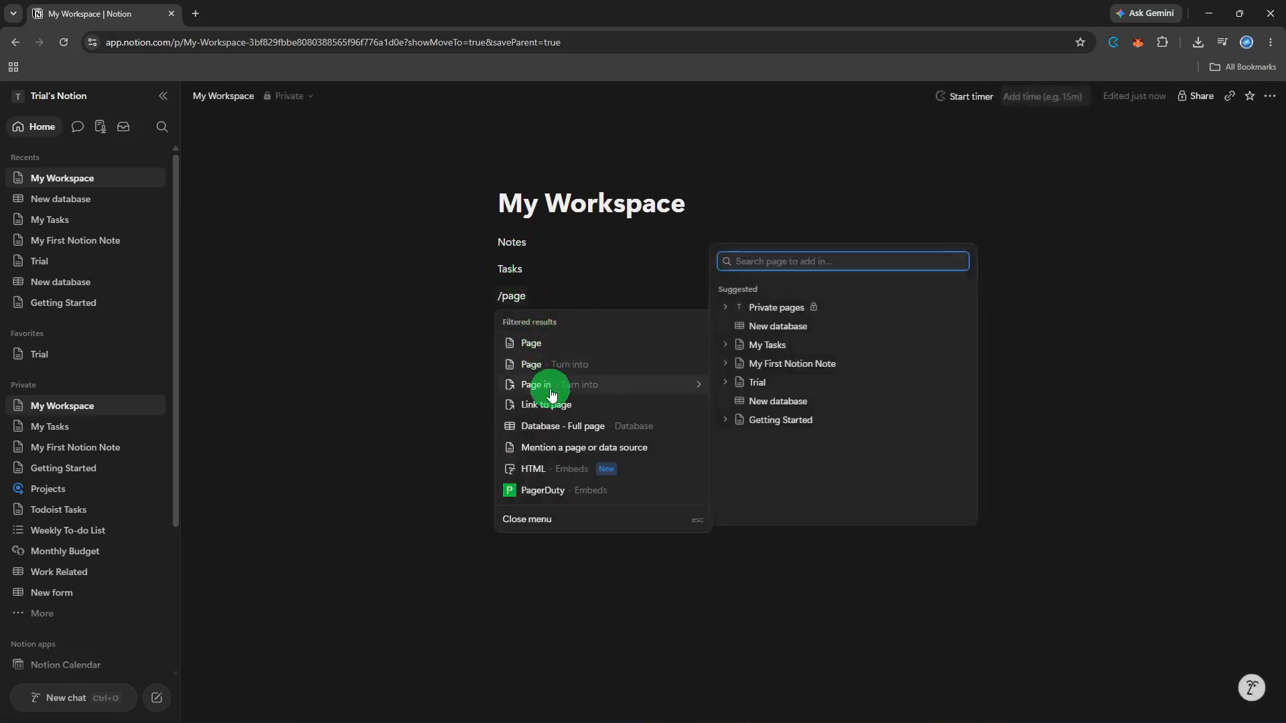
{"action": "left_click", "coordinate": [540, 301]}
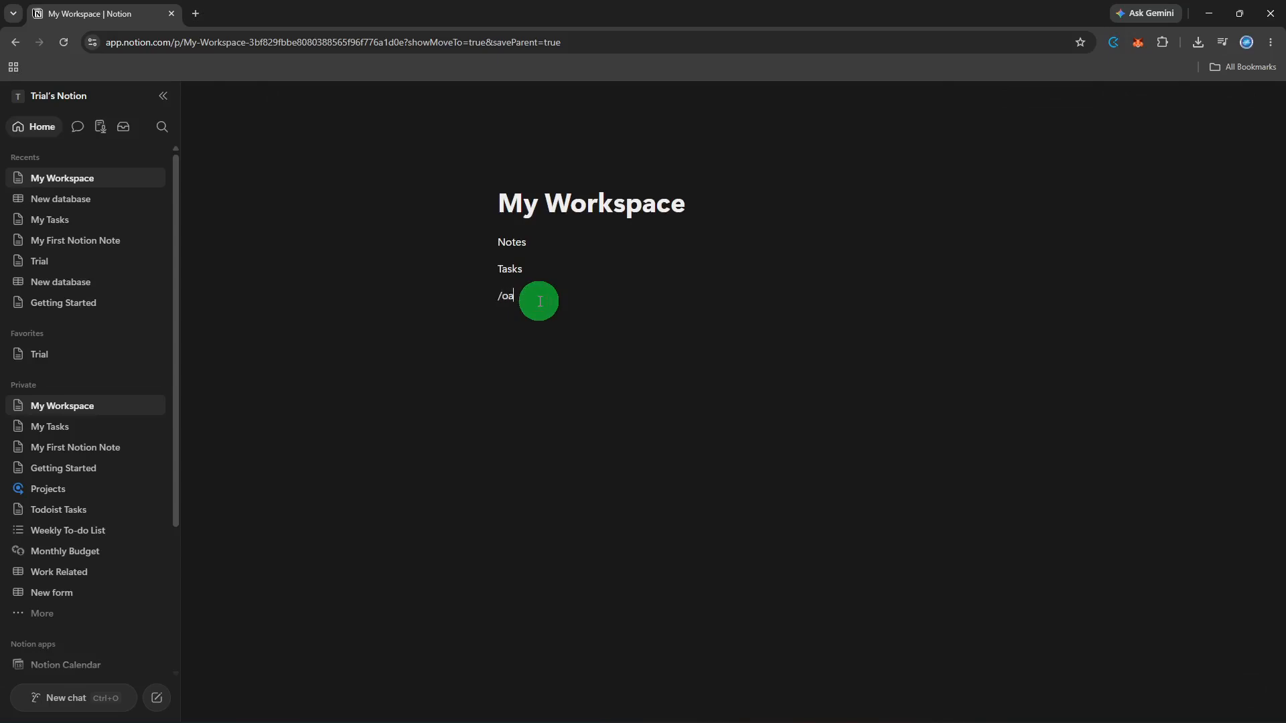
{"action": "key", "text": "BackSpace"}
{"action": "type", "text": "/page"}
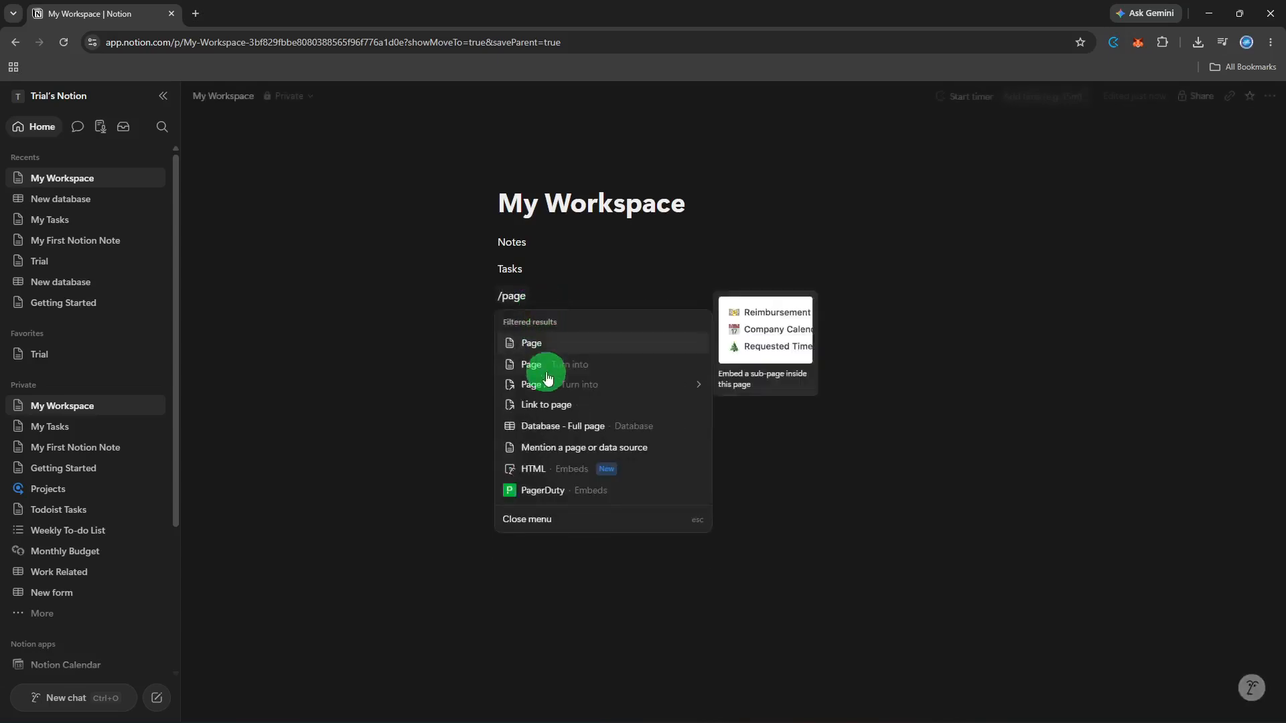
{"action": "mouse_move", "coordinate": [552, 379]}
{"action": "key", "text": "Escape"}
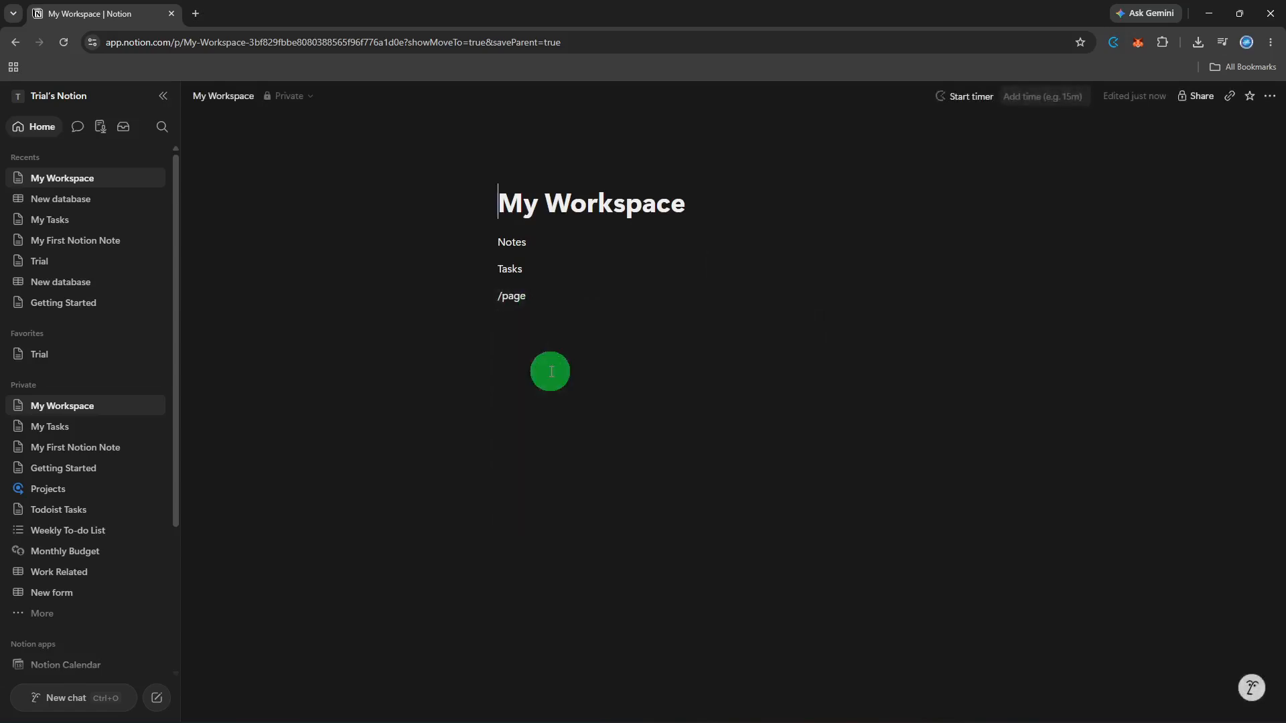
{"action": "left_click", "coordinate": [555, 296]}
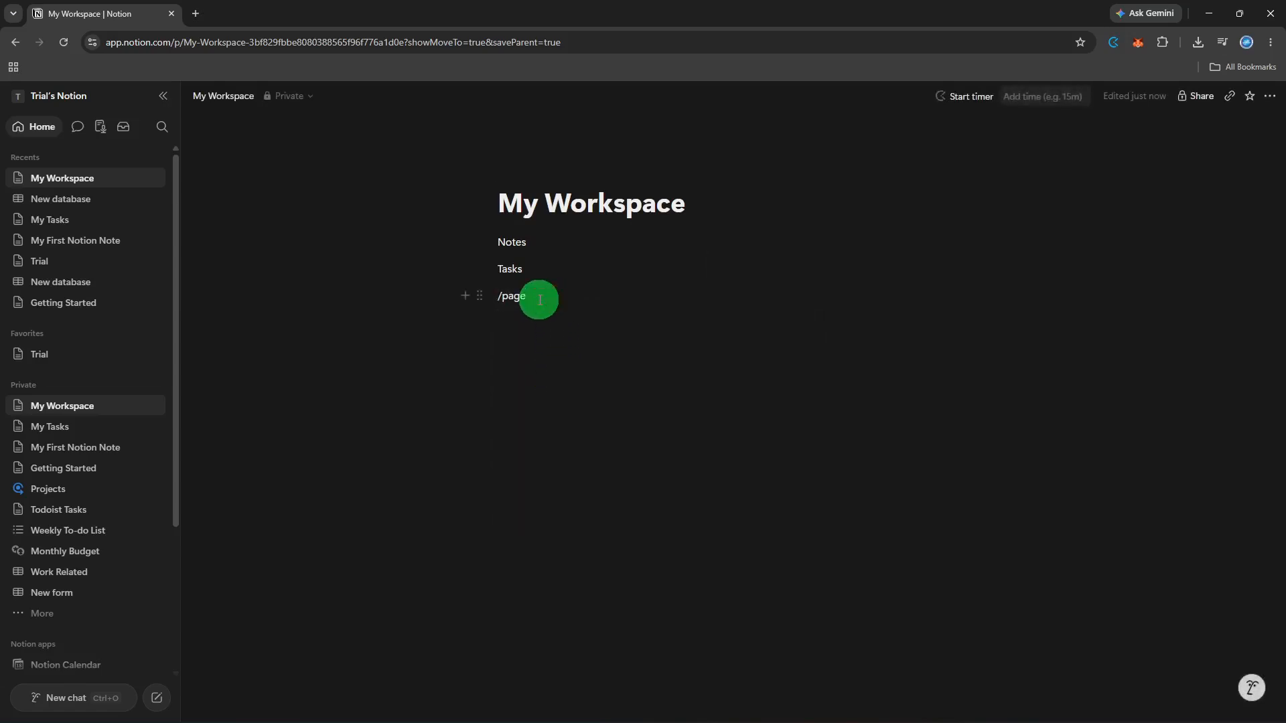
{"action": "key", "text": "BackSpace"}
{"action": "key", "text": "BackSpace"}
{"action": "key", "text": "BackSpace"}
{"action": "key", "text": "BackSpace"}
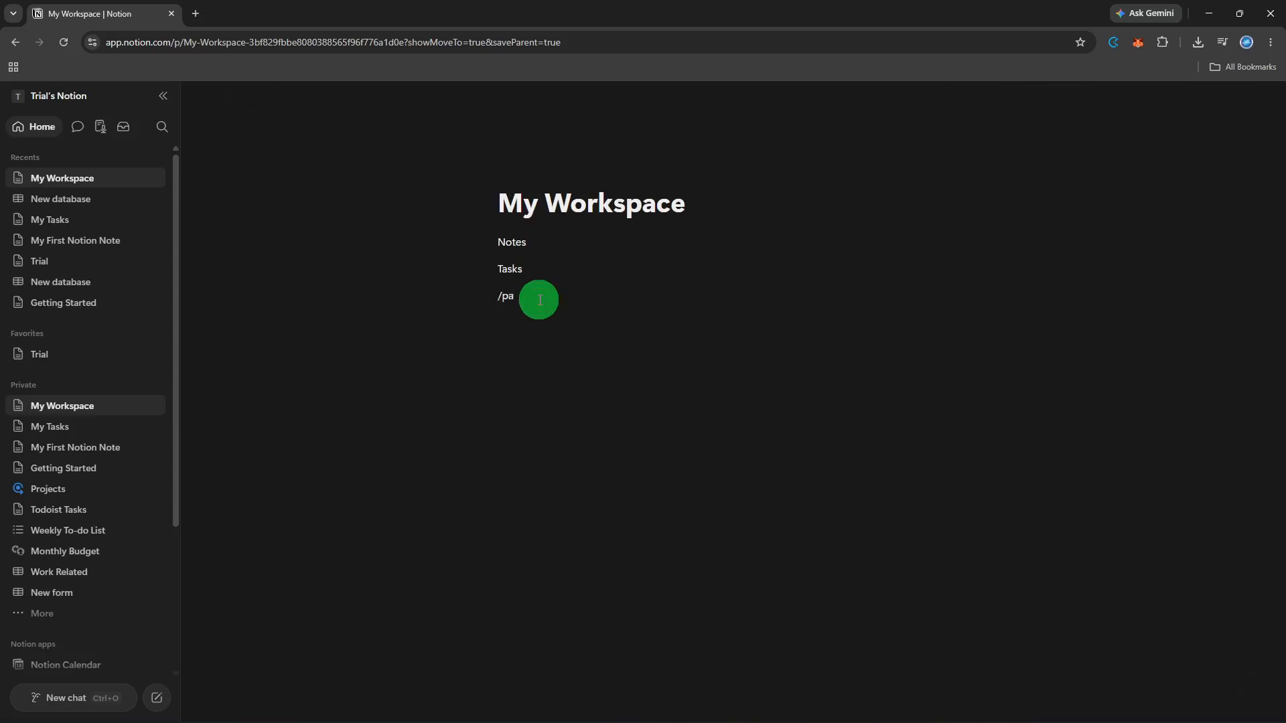
{"action": "type", "text": "p"}
{"action": "key", "text": "BackSpace"}
{"action": "key", "text": "BackSpace"}
Insert a new sub-page on the line below "Tasks" in My Workspace.
{"action": "type", "text": "/"}
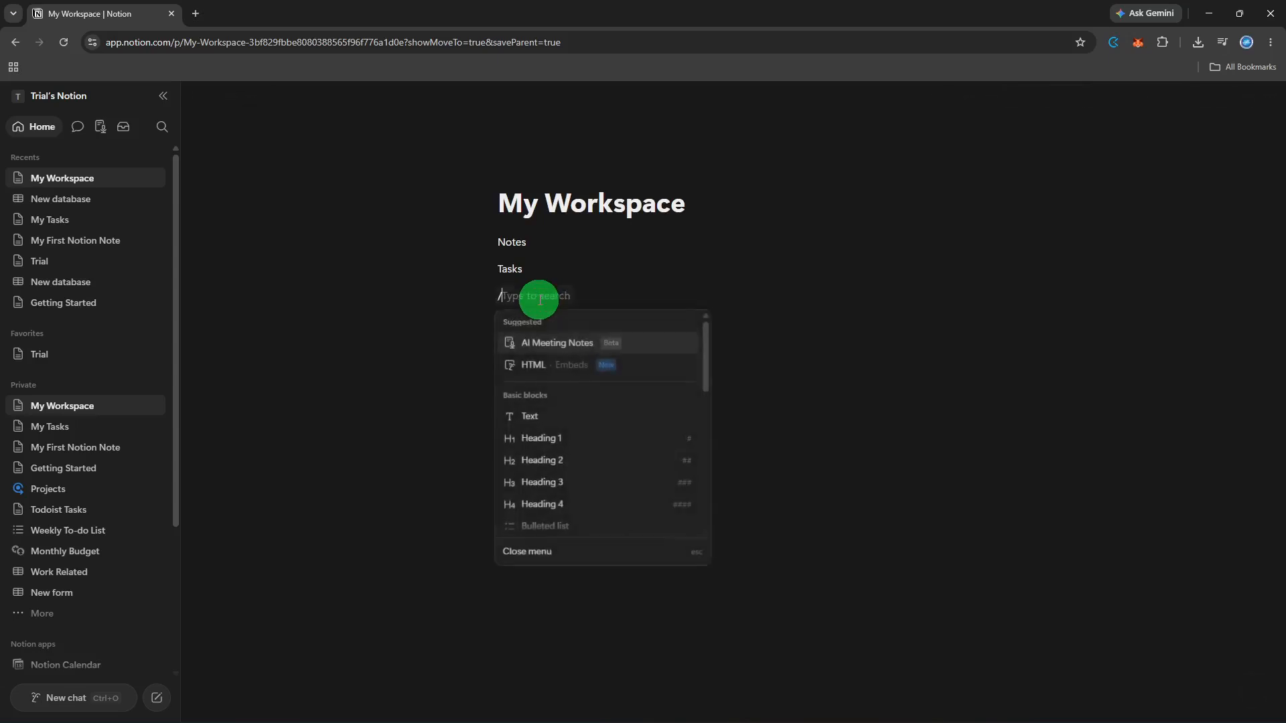
{"action": "type", "text": "pa"}
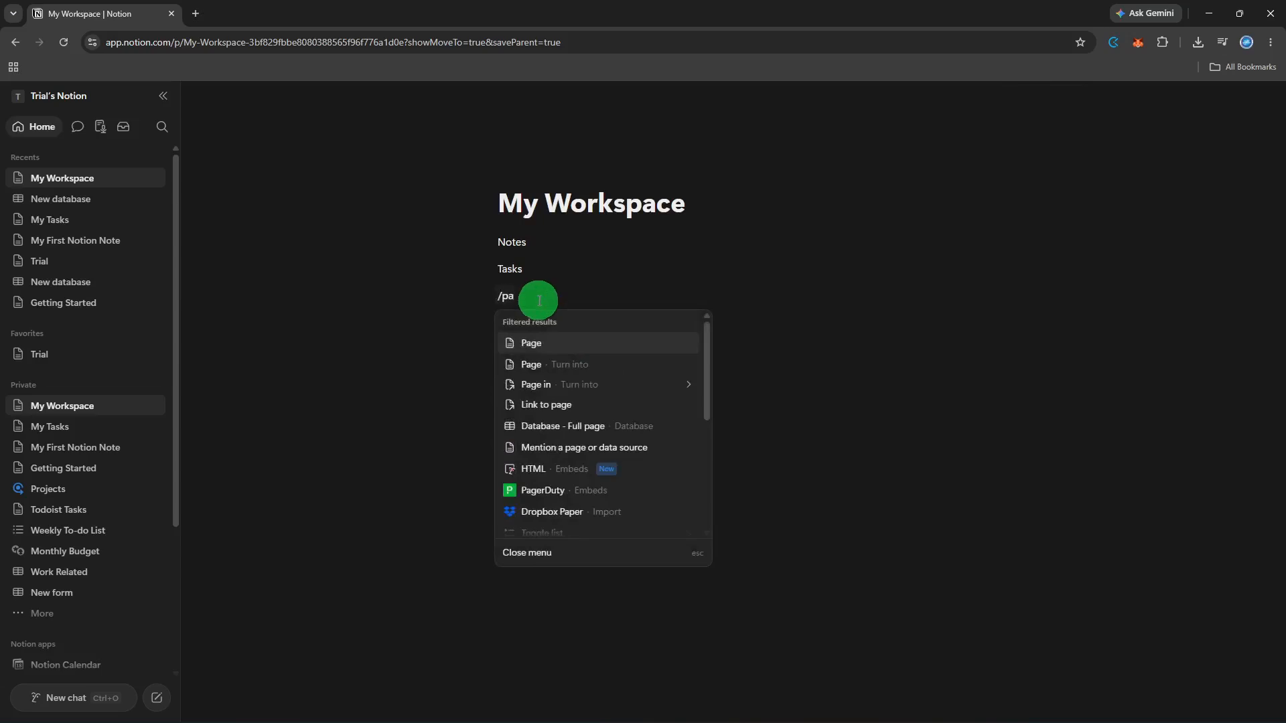
{"action": "left_click", "coordinate": [545, 343]}
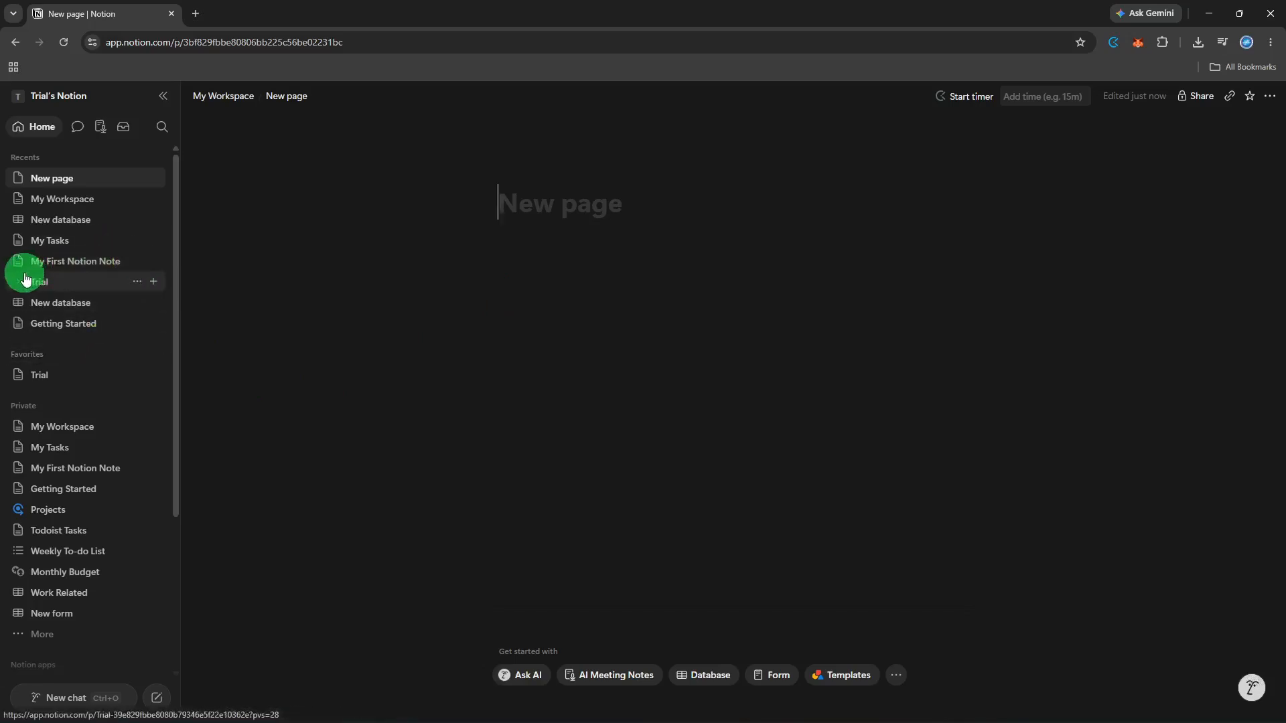
Add the "My First Notion Note" page to Favorites.
{"action": "right_click", "coordinate": [135, 267]}
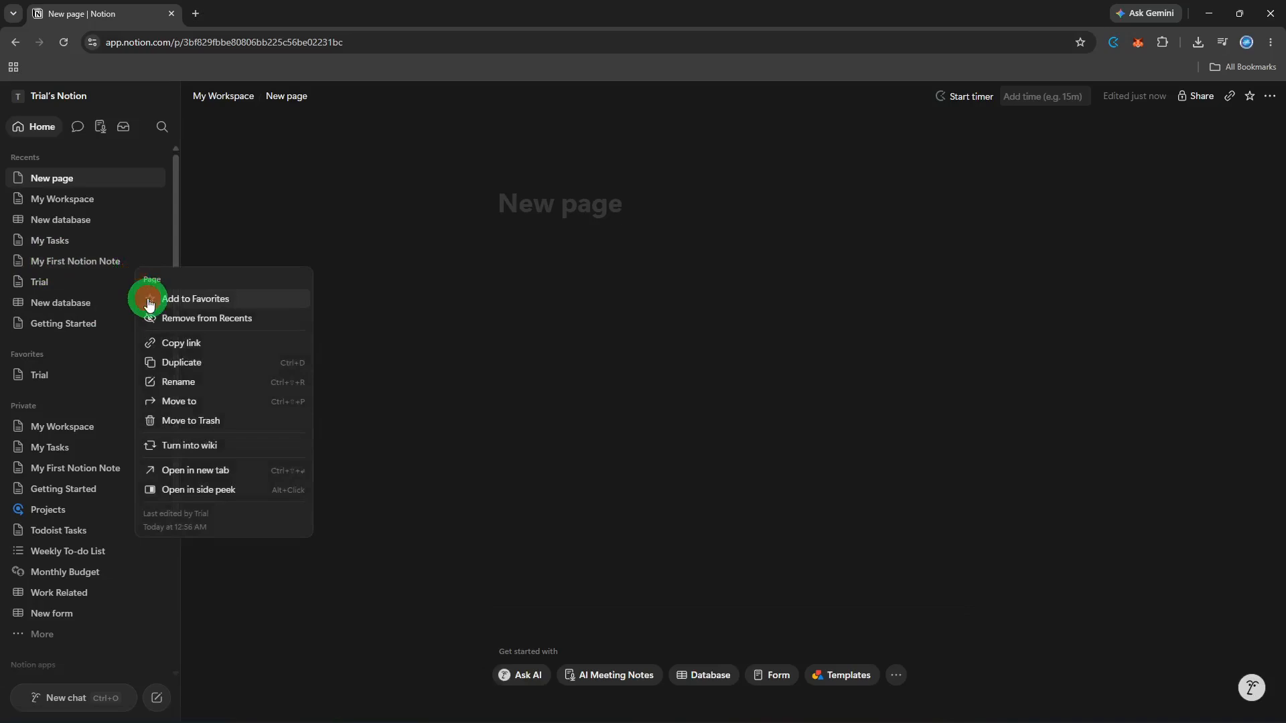
{"action": "left_click", "coordinate": [148, 302]}
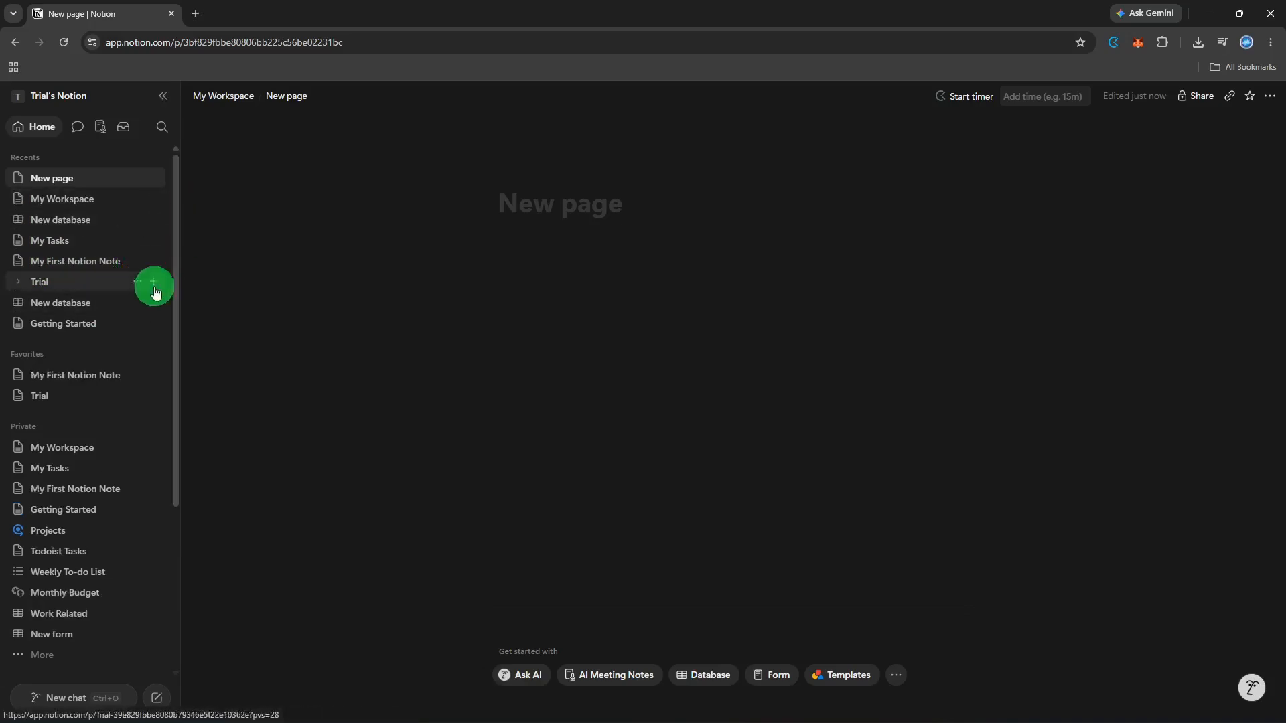
View the My Workspace page and the database with the status and date columns.
{"action": "left_click", "coordinate": [92, 207]}
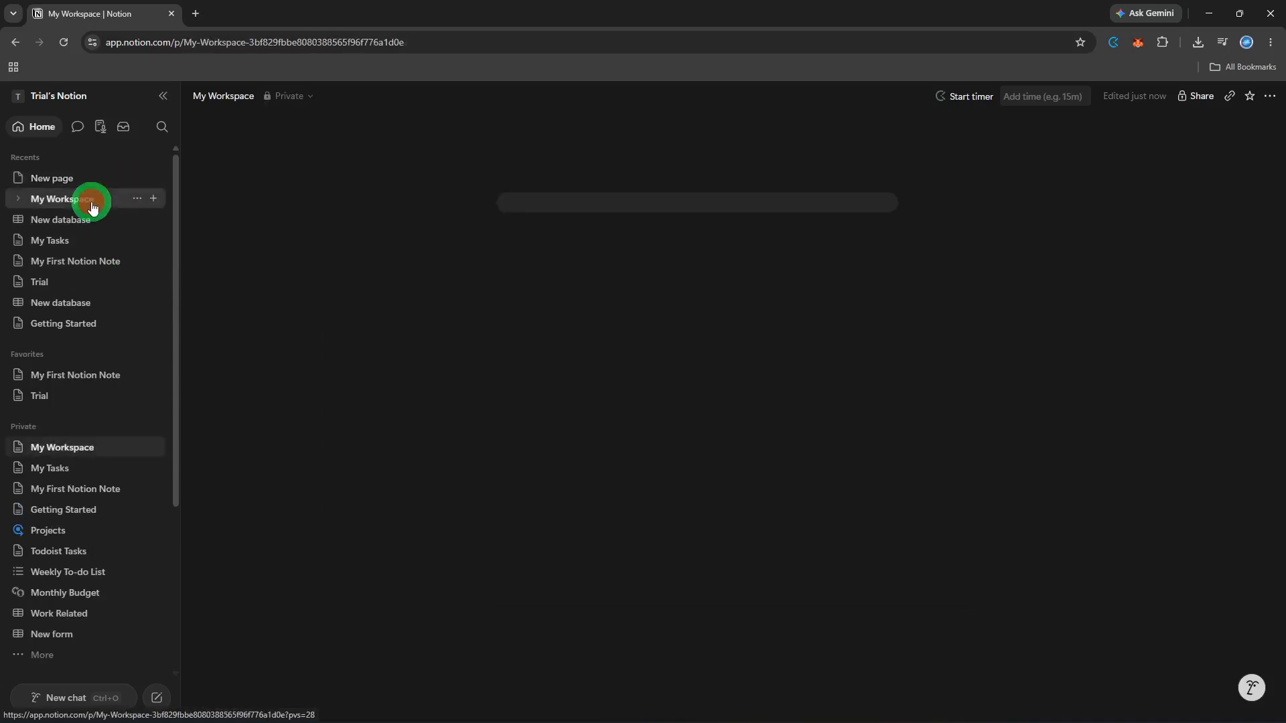
{"action": "left_click", "coordinate": [86, 218]}
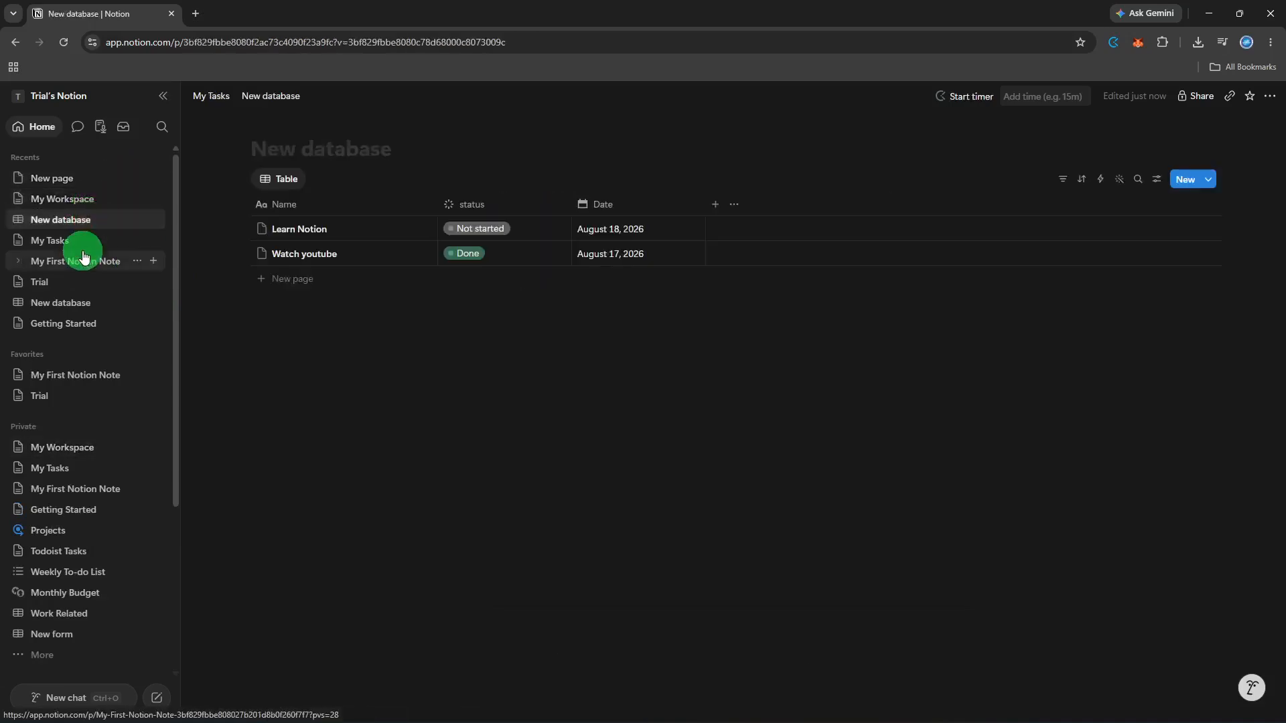